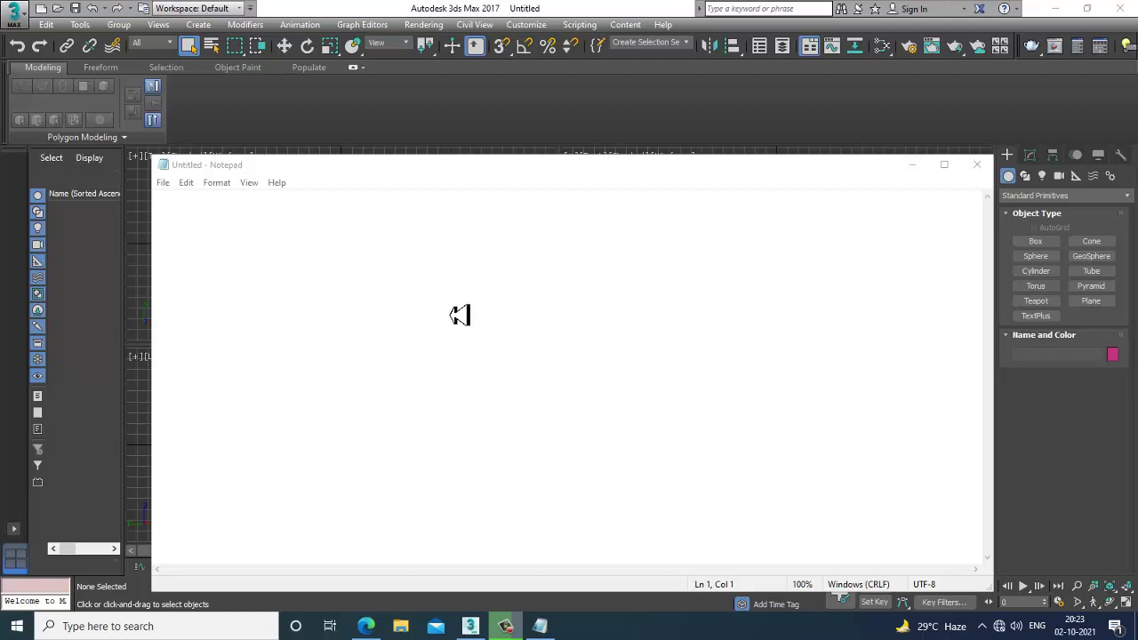
- List Bronze, Chrome, Gold, steel, Copper, Aluminium, Mirror, Color Tinted Glass and Glass on separate lines in Notepad, and return to 3ds Max
{"action": "left_click", "coordinate": [214, 292]}
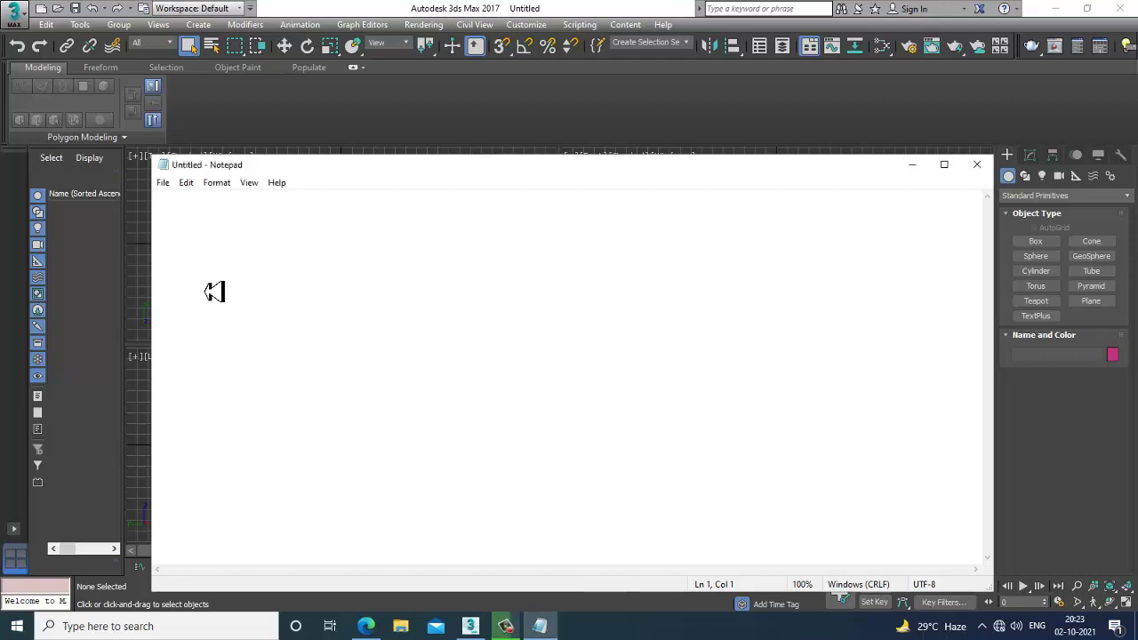
{"action": "type", "text": "Bro"}
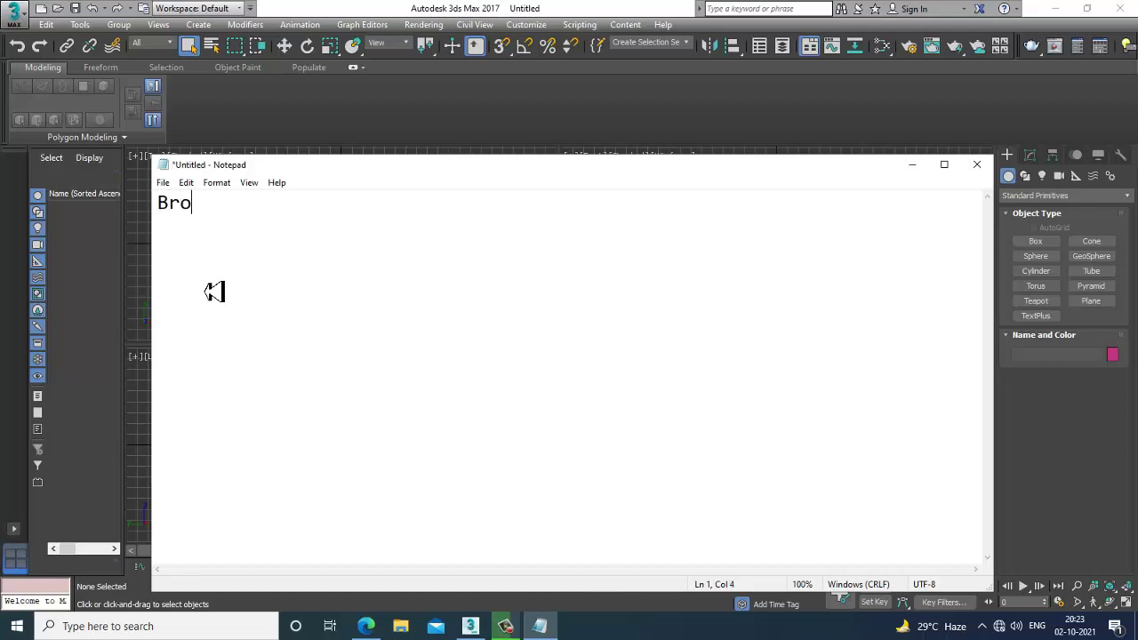
{"action": "type", "text": "nze"}
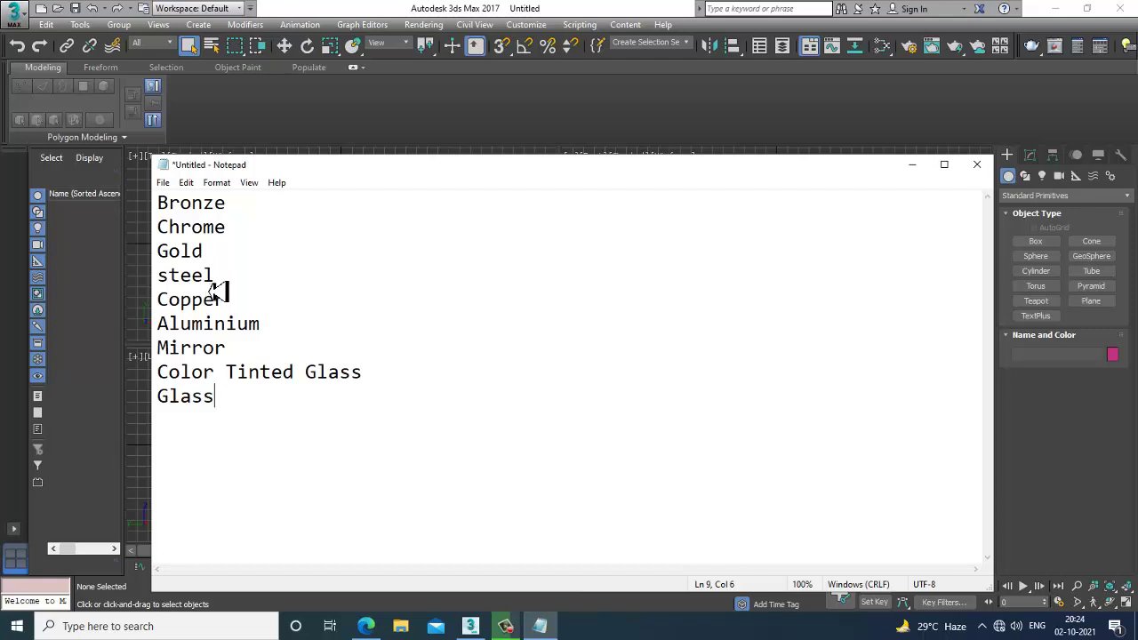
{"action": "left_click", "coordinate": [914, 165]}
- Maximize the perspective viewport and create a large ground plane extending well beyond the home grid
{"action": "key", "text": "alt+w"}
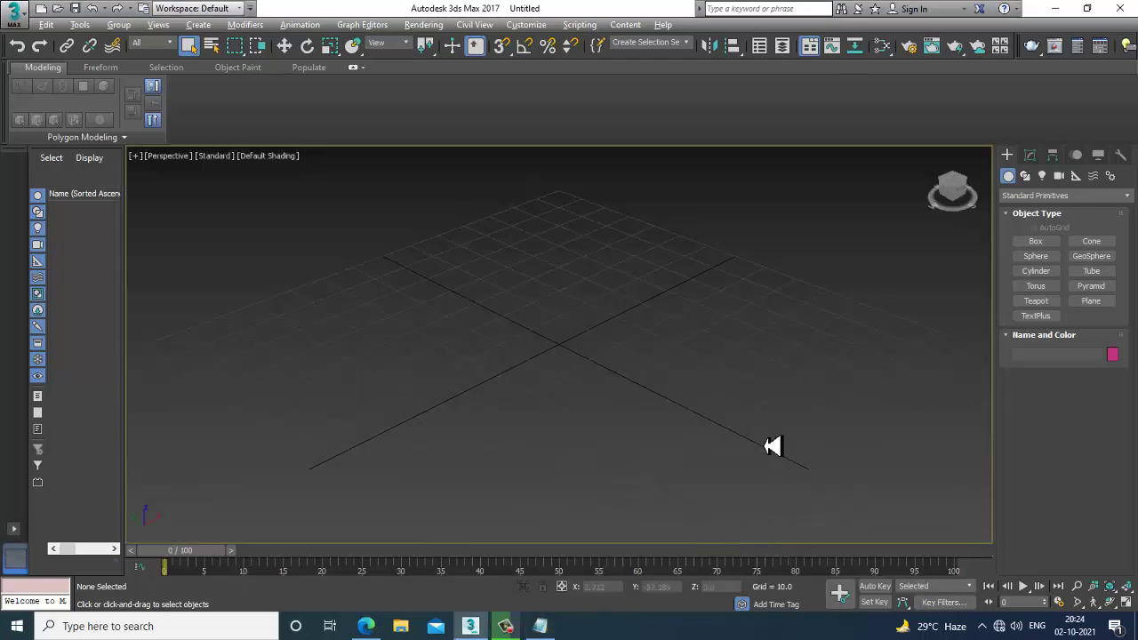
{"action": "left_click", "coordinate": [1093, 301]}
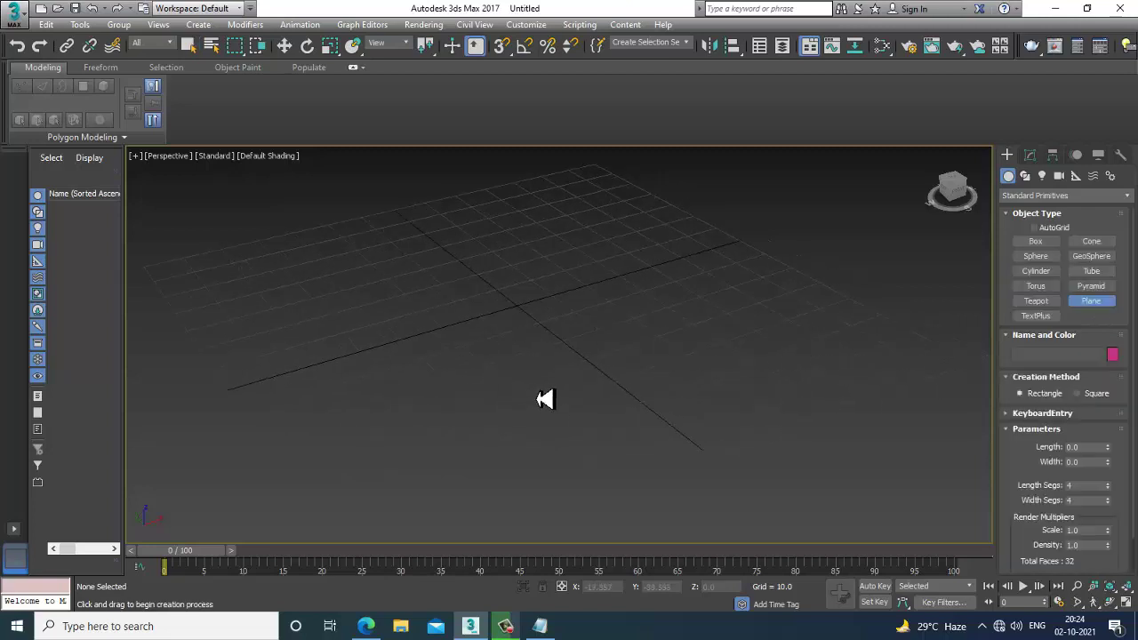
{"action": "scroll", "coordinate": [546, 399], "scroll_direction": "down", "scroll_amount": 4}
{"action": "left_click_drag", "start_coordinate": [580, 214], "coordinate": [408, 578]}
{"action": "key", "text": "w"}
{"action": "middle_click_drag", "start_coordinate": [615, 422], "coordinate": [597, 391], "text": "alt"}
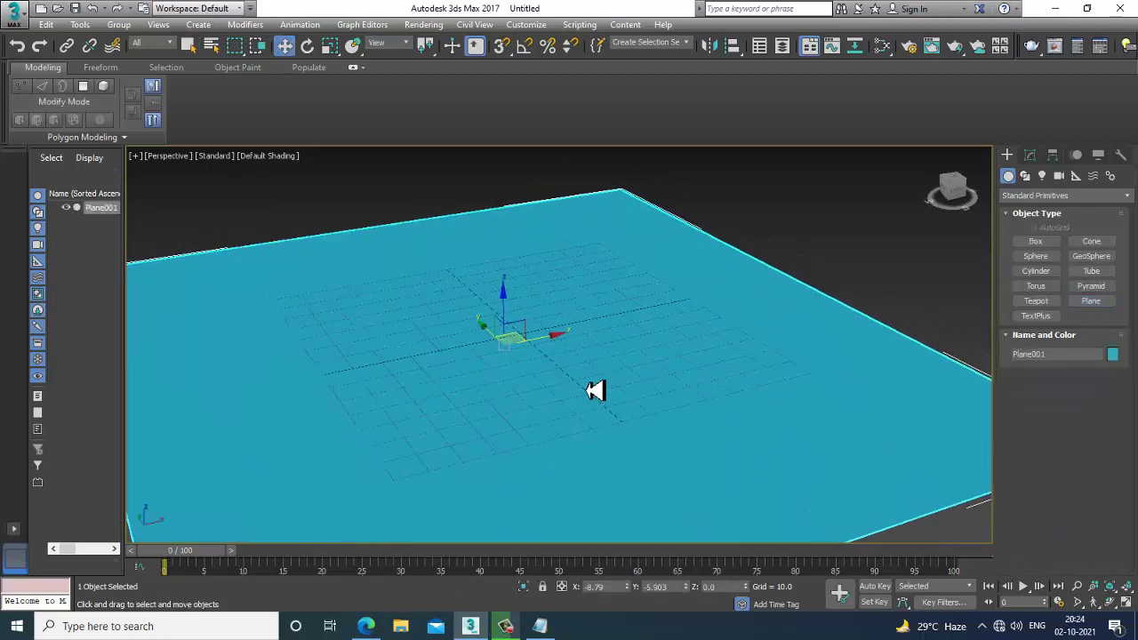
- Open the render setup and change the renderer to V-Ray Adv 3.50.04
{"action": "left_click", "coordinate": [425, 25]}
{"action": "left_click", "coordinate": [449, 86]}
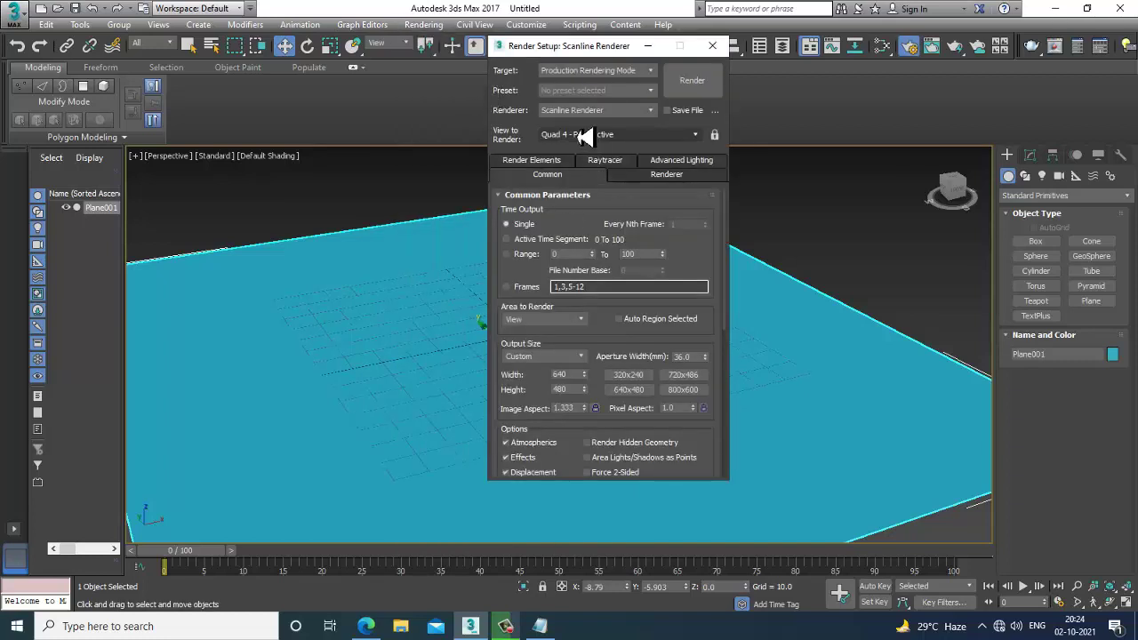
{"action": "left_click", "coordinate": [591, 110]}
{"action": "left_click", "coordinate": [593, 177]}
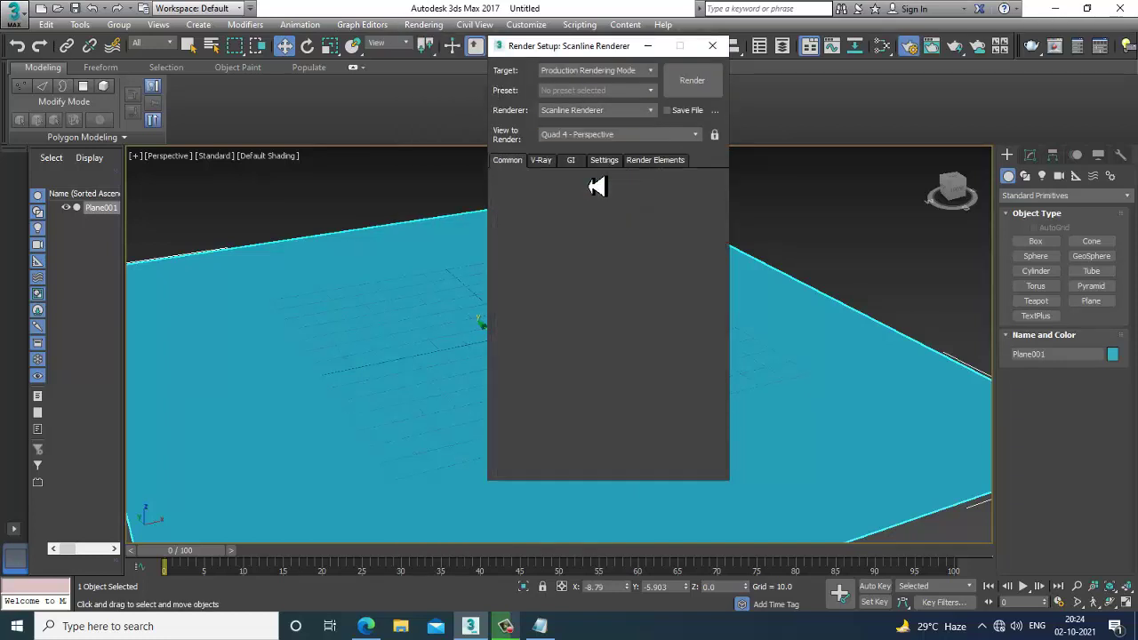
- Set the render output size preset to HDTV (video) and minimize the render setup
{"action": "scroll", "coordinate": [641, 454], "scroll_direction": "down", "scroll_amount": 1}
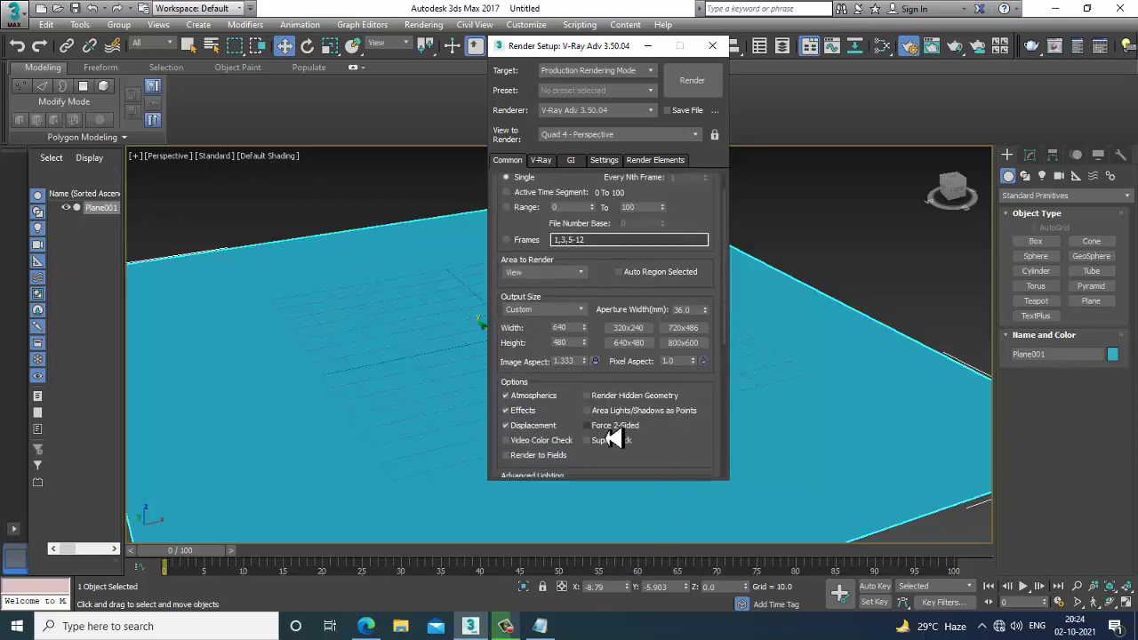
{"action": "left_click", "coordinate": [613, 428]}
{"action": "left_click", "coordinate": [549, 311]}
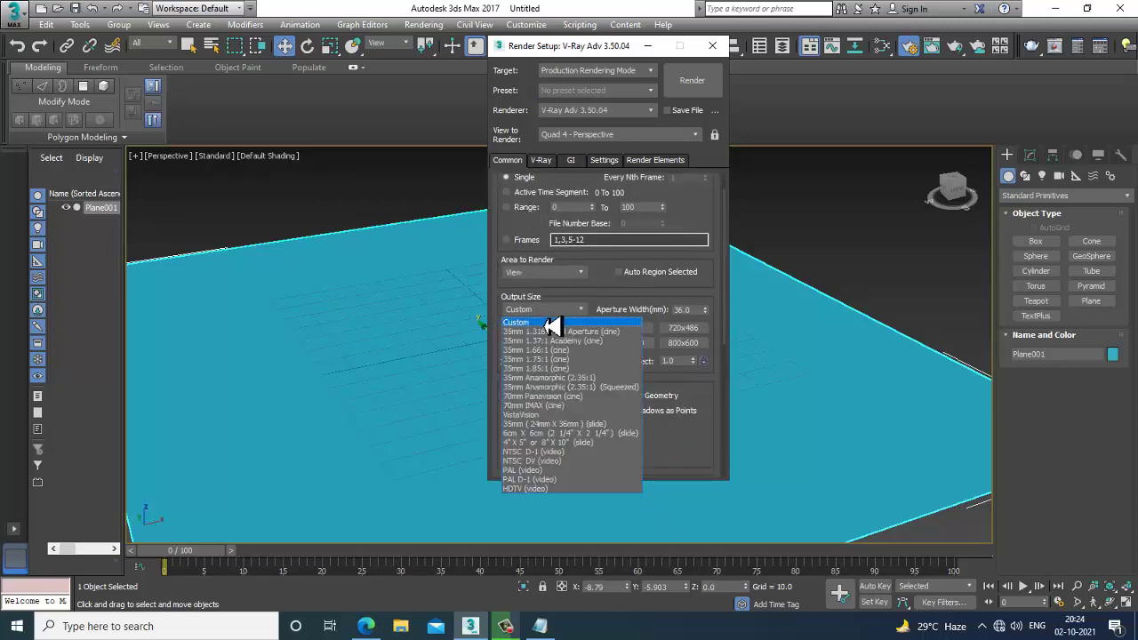
{"action": "left_click", "coordinate": [549, 495]}
{"action": "left_click", "coordinate": [654, 46]}
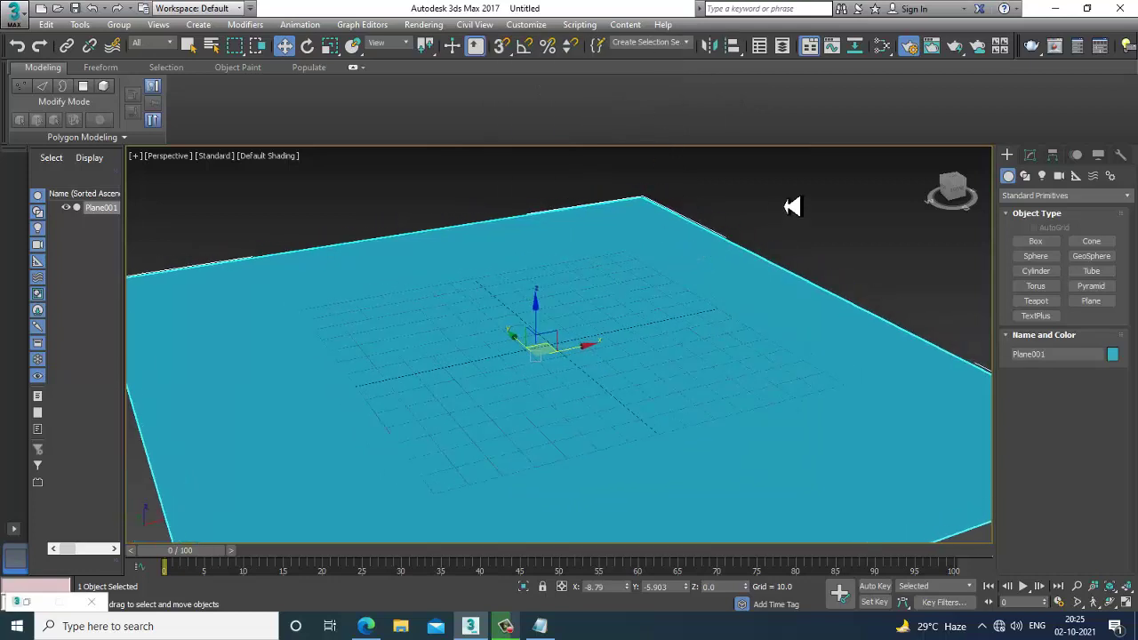
- Add a VRayMtl node to the Slate Material Editor view and show its parameters
{"action": "key", "text": "m"}
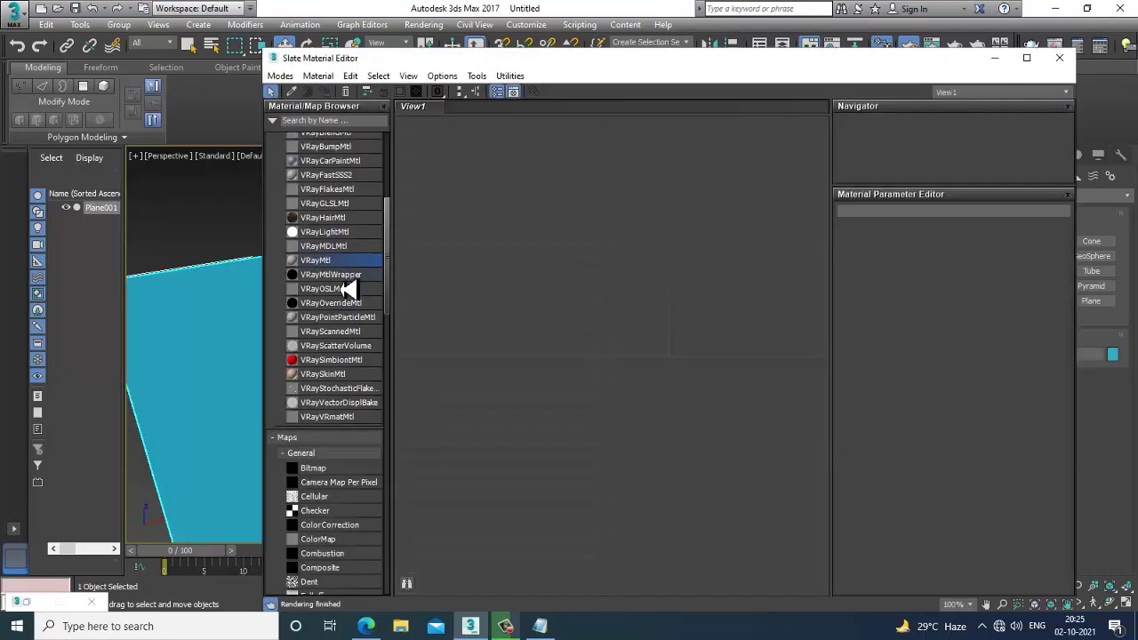
{"action": "left_click_drag", "start_coordinate": [331, 264], "coordinate": [628, 183]}
{"action": "double_click", "coordinate": [628, 182]}
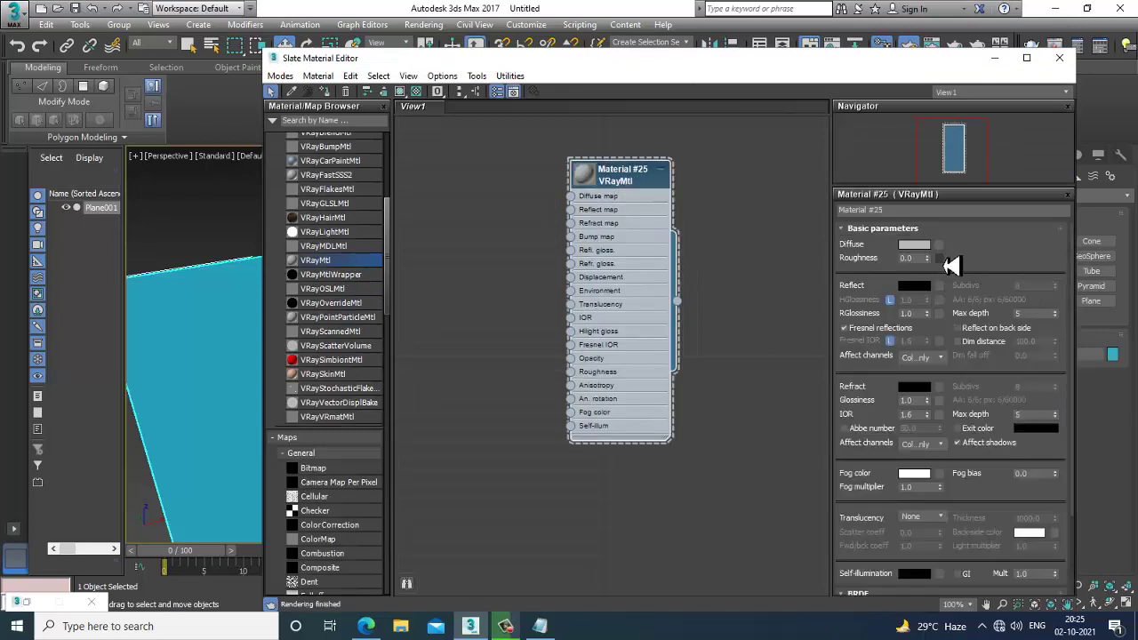
{"action": "left_click", "coordinate": [940, 244]}
{"action": "scroll", "coordinate": [573, 280], "scroll_direction": "up", "scroll_amount": 15}
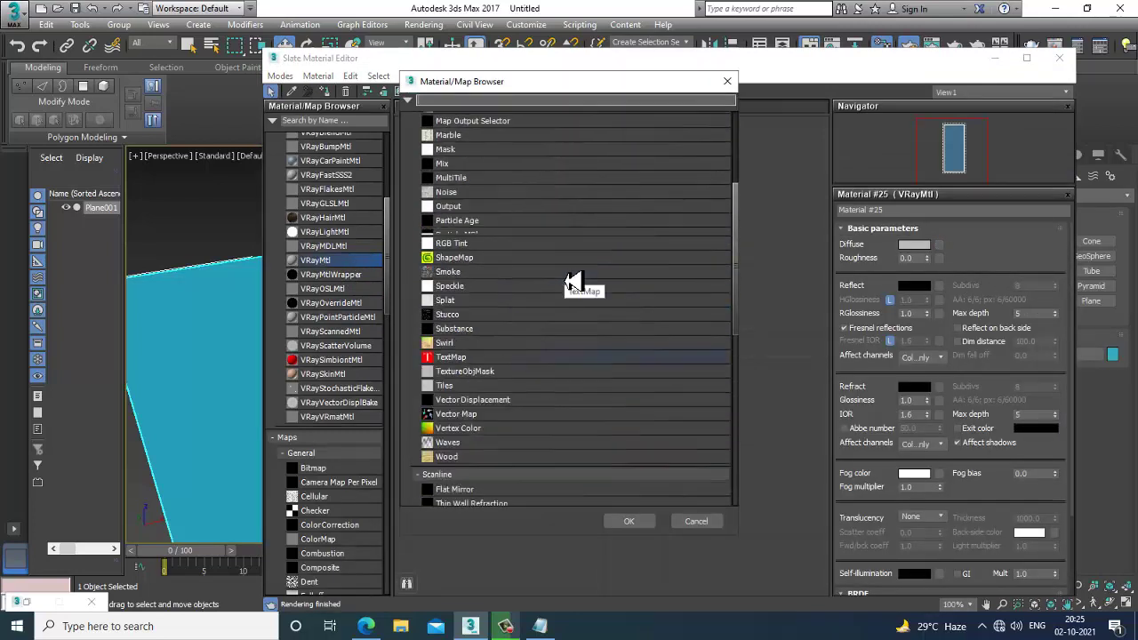
{"action": "double_click", "coordinate": [456, 151]}
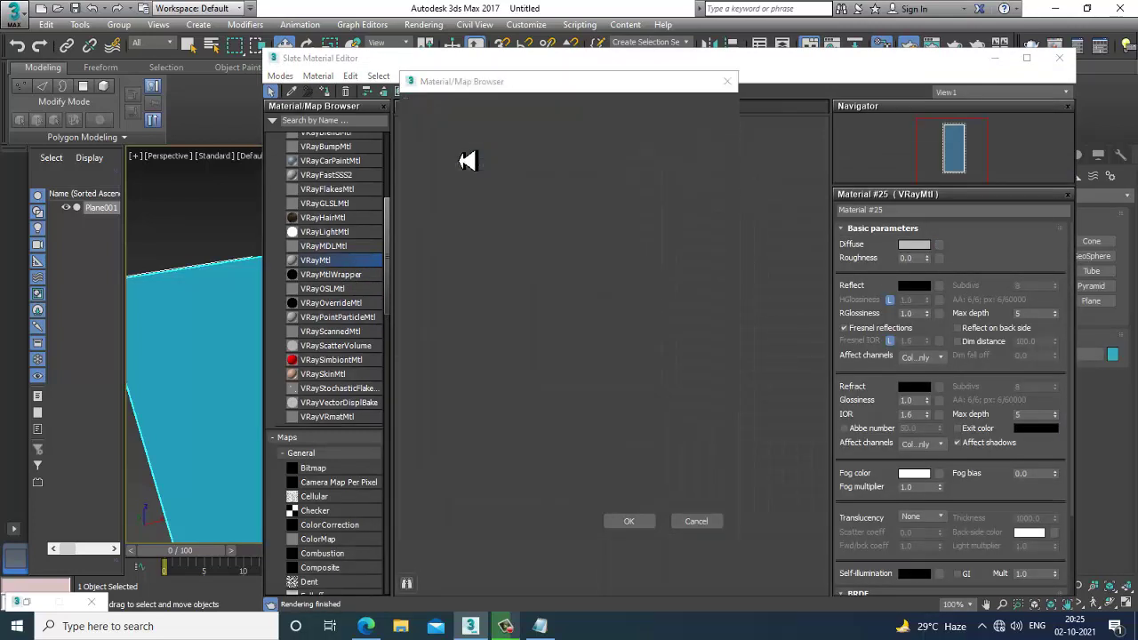
{"action": "double_click", "coordinate": [336, 151]}
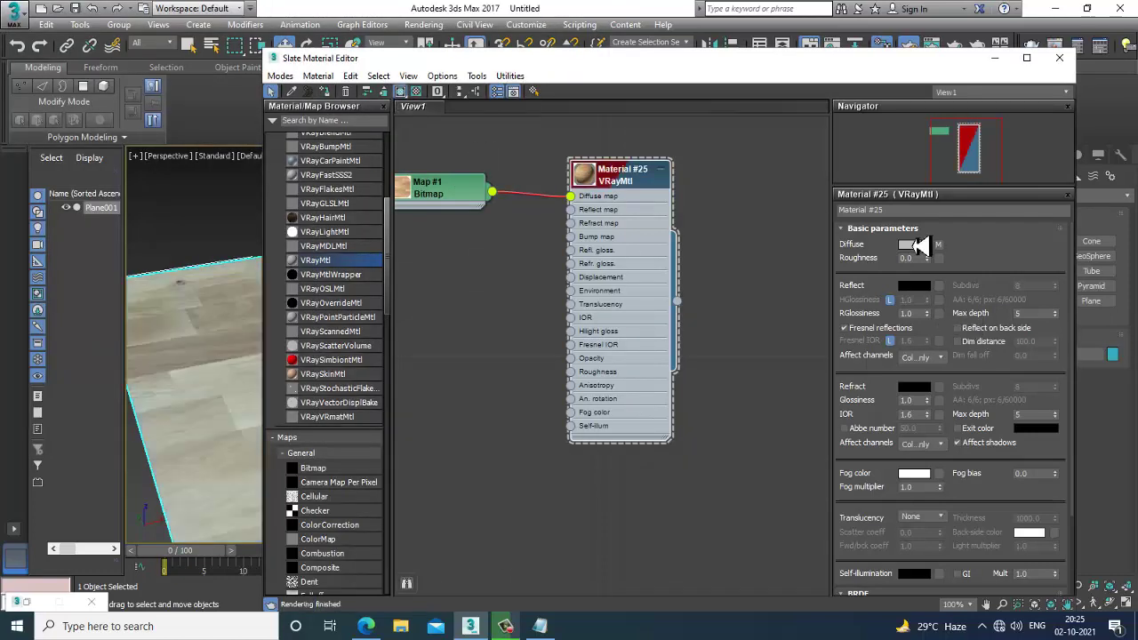
- Set the wood bitmap's U and V tiling to 3.0 and minimize the material editor
{"action": "left_click", "coordinate": [938, 244]}
{"action": "left_click_drag", "start_coordinate": [944, 301], "coordinate": [794, 314]}
{"action": "type", "text": "3"}
{"action": "key", "text": "Tab"}
{"action": "type", "text": "3"}
{"action": "key", "text": "Return"}
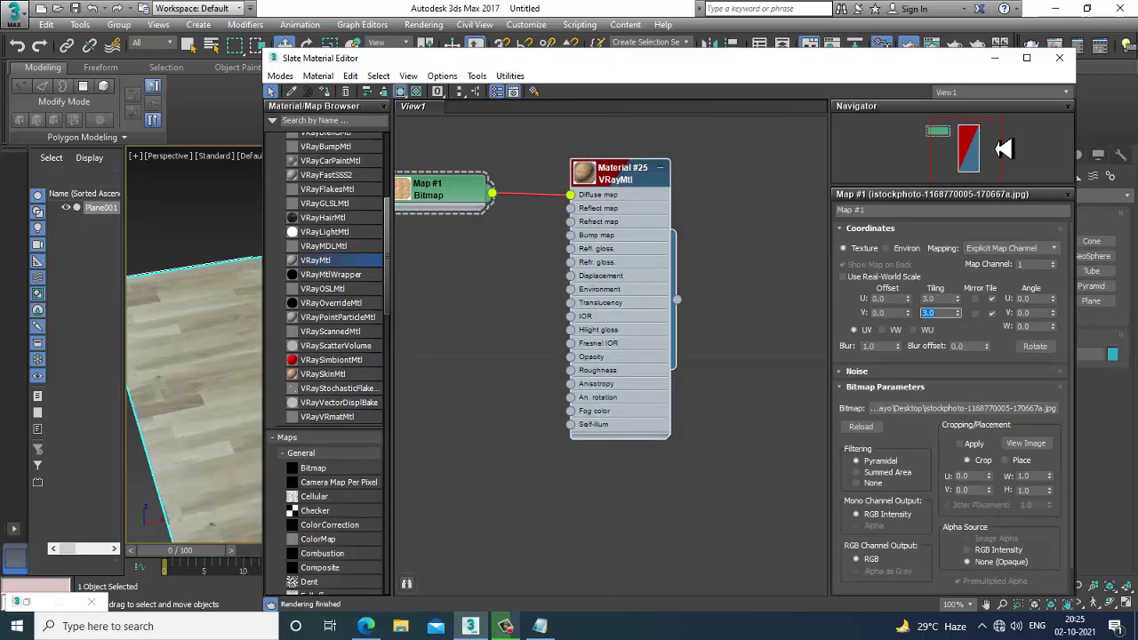
{"action": "left_click", "coordinate": [995, 60]}
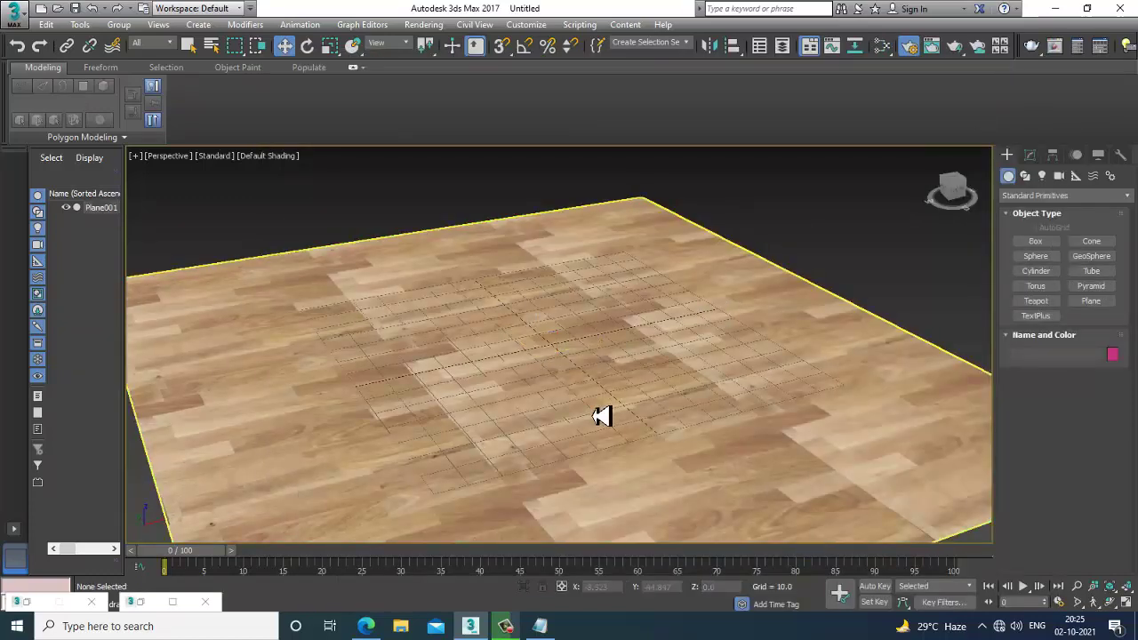
- Hide the viewport grid, deselect the floor plane and collapse the modeling ribbon
{"action": "middle_click_drag", "start_coordinate": [602, 364], "coordinate": [709, 370]}
{"action": "scroll", "coordinate": [614, 373], "scroll_direction": "up", "scroll_amount": 2}
{"action": "key", "text": "g"}
{"action": "left_click", "coordinate": [294, 206]}
{"action": "double_click", "coordinate": [46, 72]}
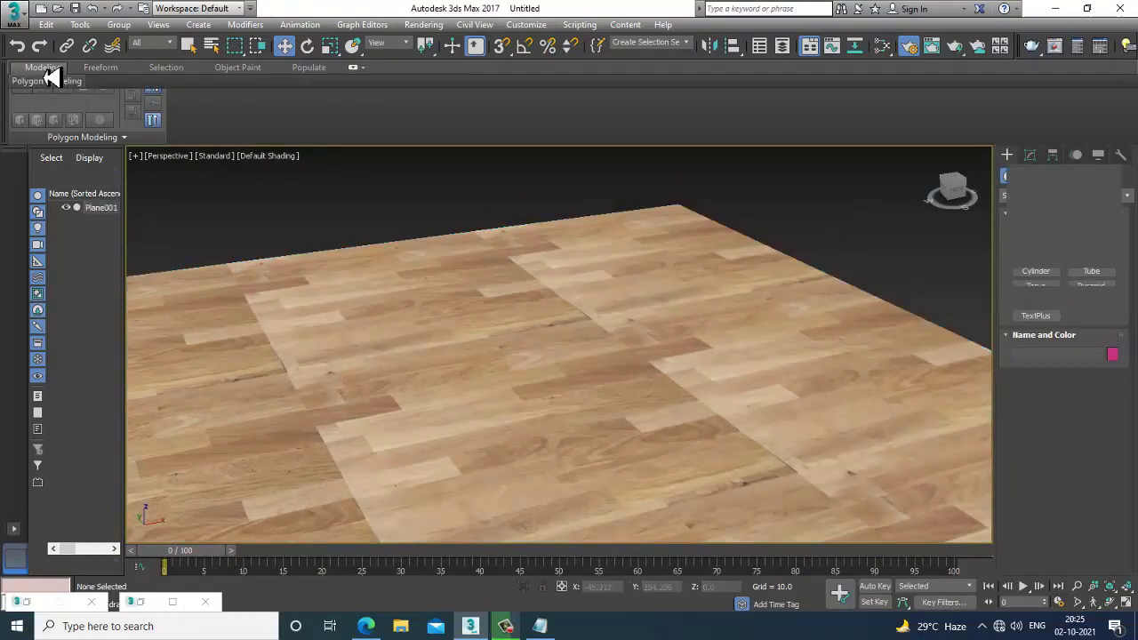
{"action": "middle_click_drag", "start_coordinate": [612, 316], "coordinate": [608, 325]}
{"action": "middle_click_drag", "start_coordinate": [618, 259], "coordinate": [648, 258]}
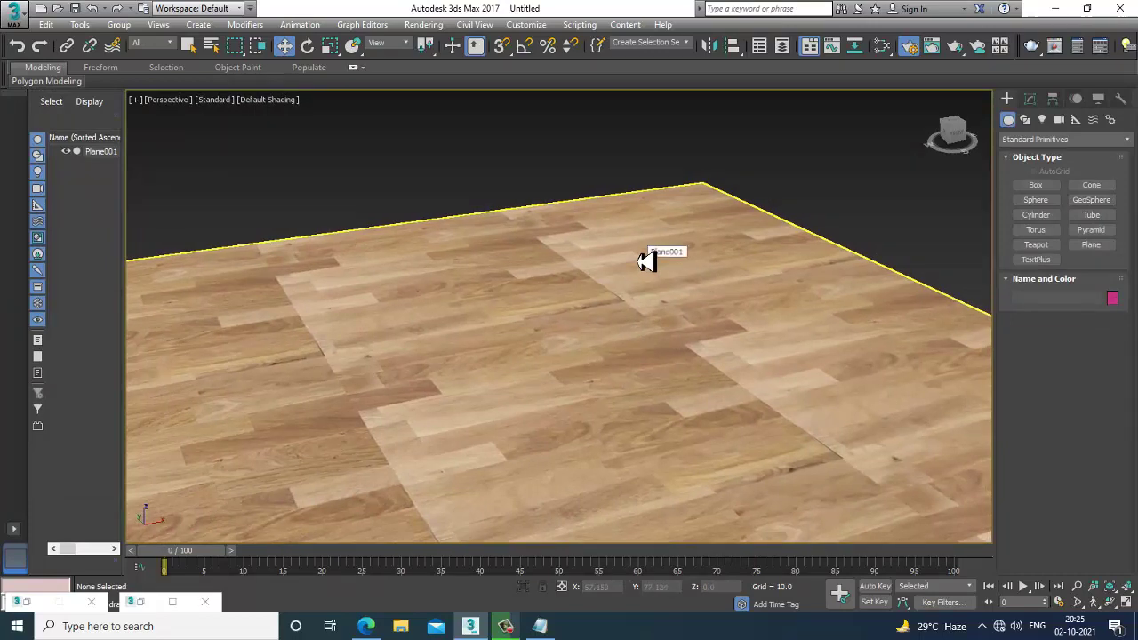
- Switch the material editor to compact mode and place a VRayHDRI map in the first sample slot
{"action": "key", "text": "m"}
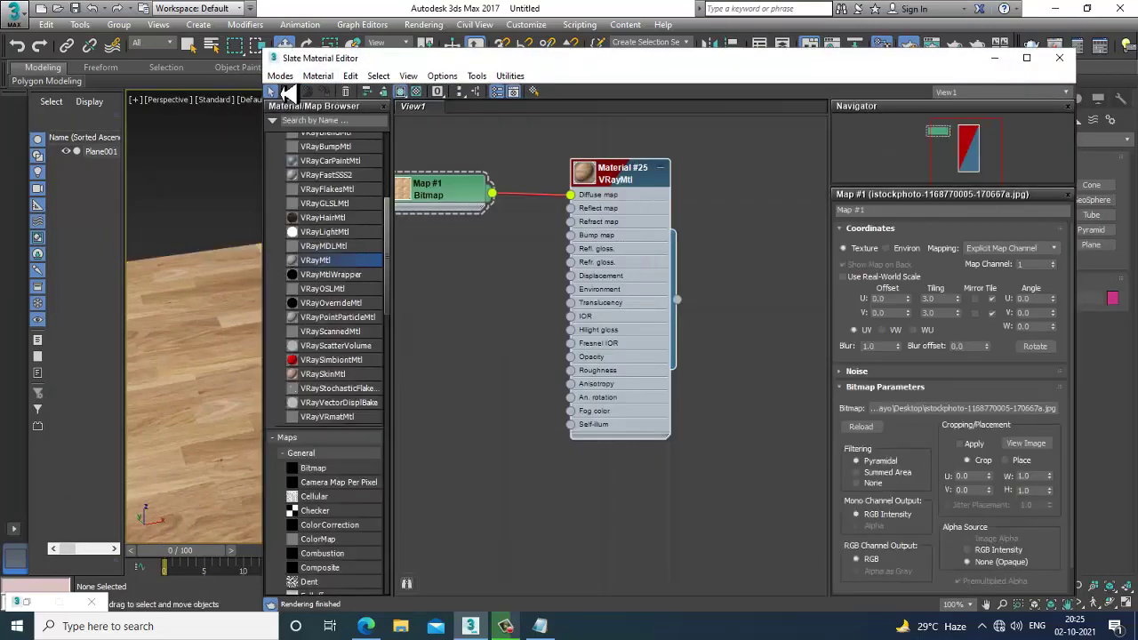
{"action": "left_click", "coordinate": [281, 79]}
{"action": "left_click", "coordinate": [303, 95]}
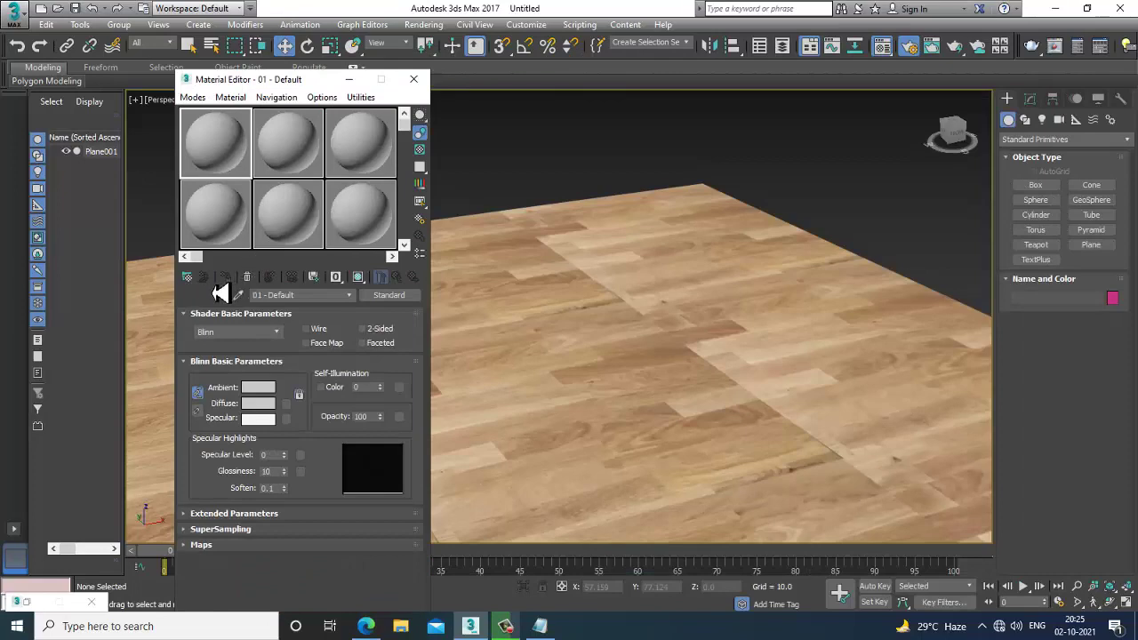
{"action": "left_click", "coordinate": [190, 283]}
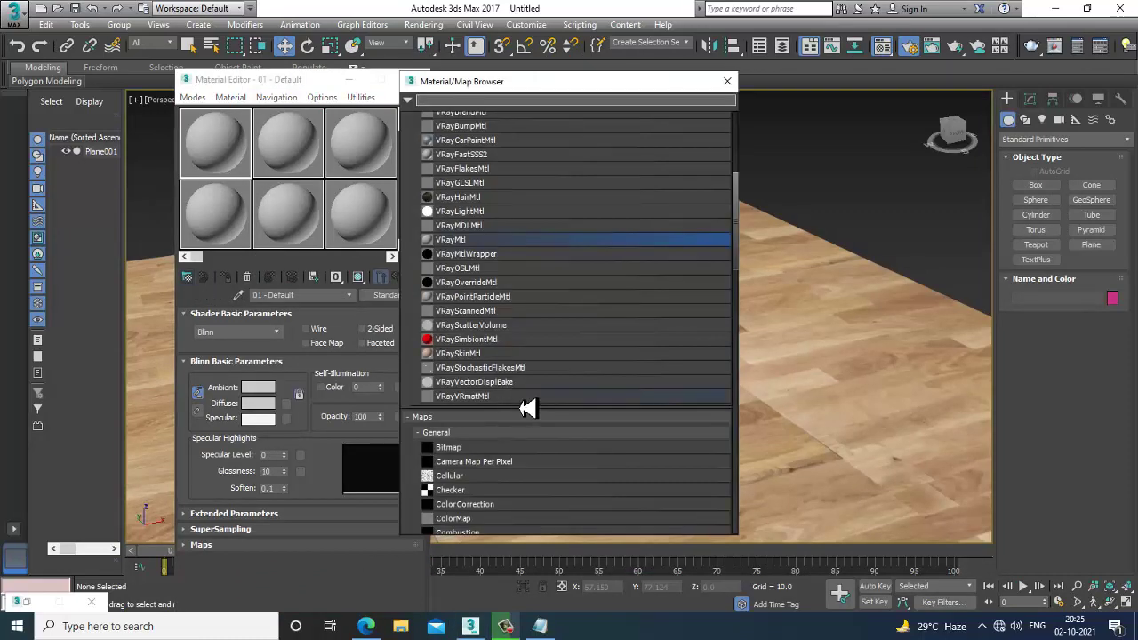
{"action": "scroll", "coordinate": [525, 408], "scroll_direction": "down", "scroll_amount": 5}
{"action": "scroll", "coordinate": [527, 407], "scroll_direction": "down", "scroll_amount": 10}
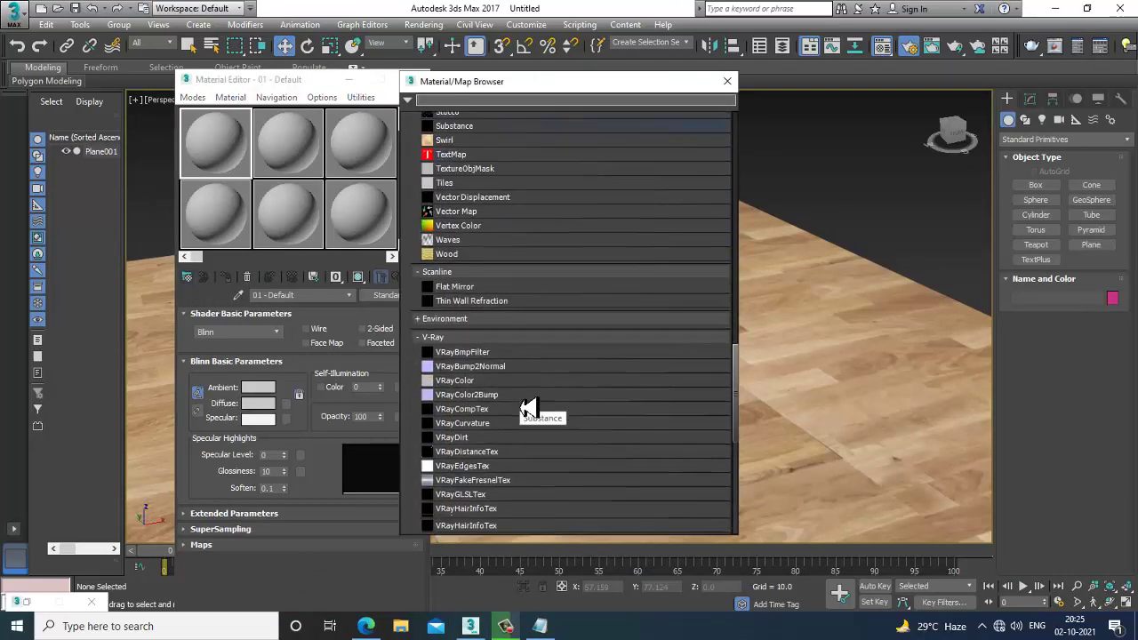
{"action": "double_click", "coordinate": [469, 405]}
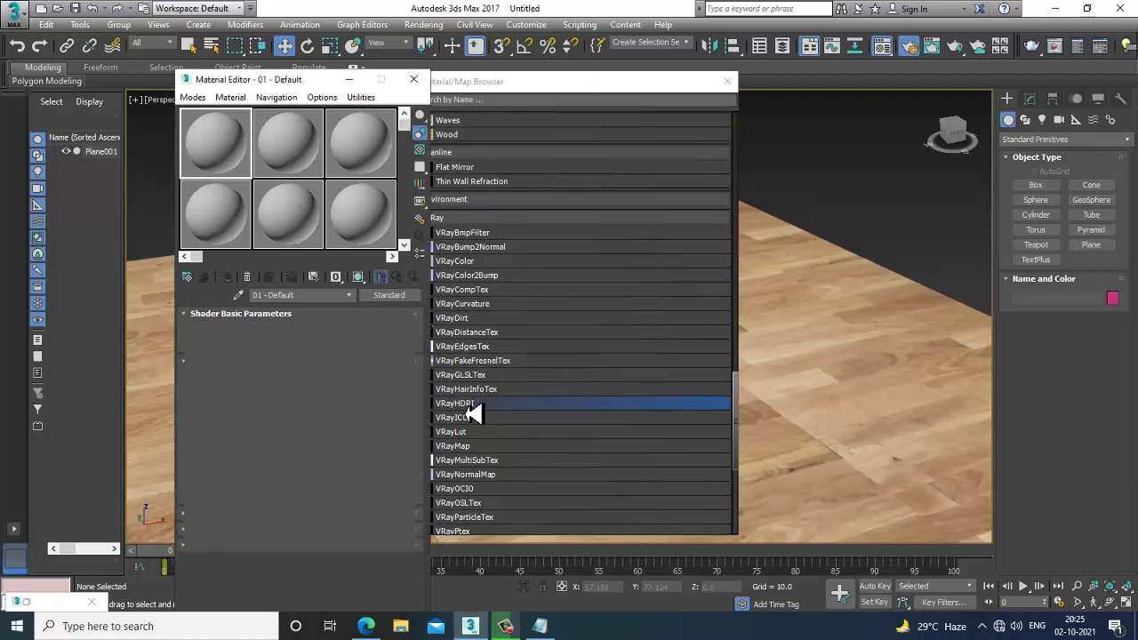
- Load hdri.jpg into the VRayHDRI map and set its mapping type to Spherical
{"action": "left_click", "coordinate": [402, 337]}
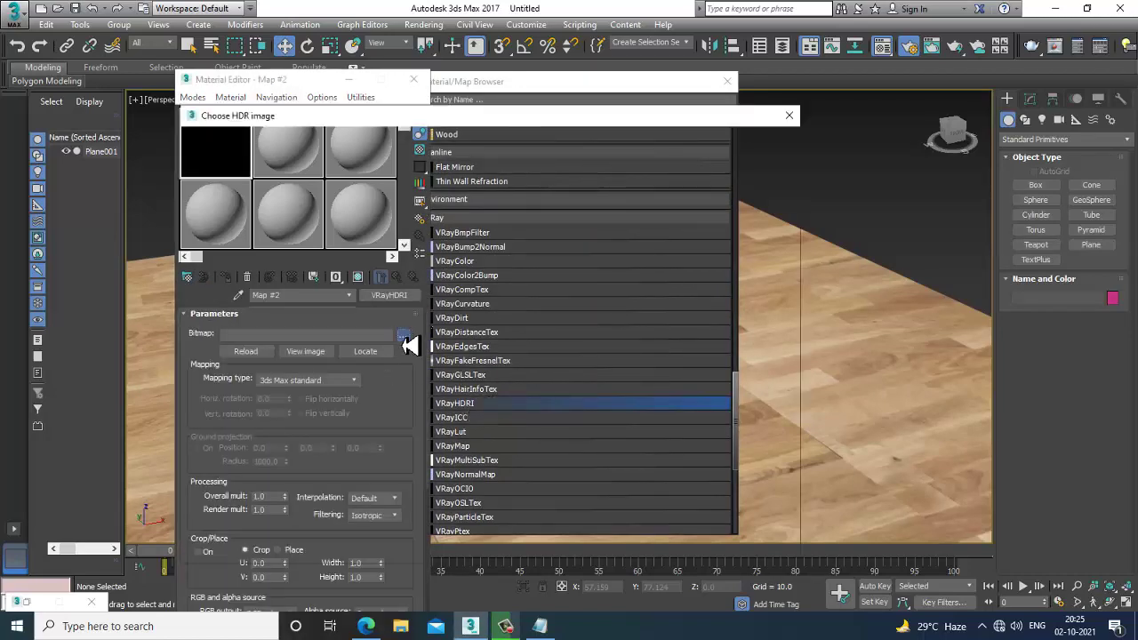
{"action": "double_click", "coordinate": [440, 222]}
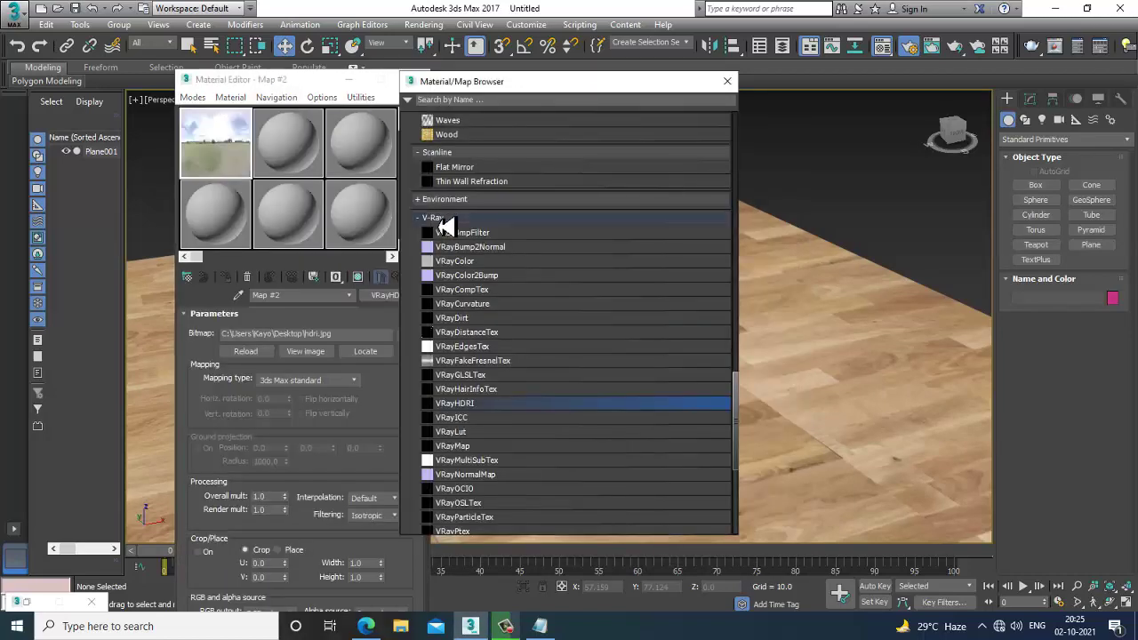
{"action": "left_click", "coordinate": [326, 381]}
{"action": "left_click", "coordinate": [328, 413]}
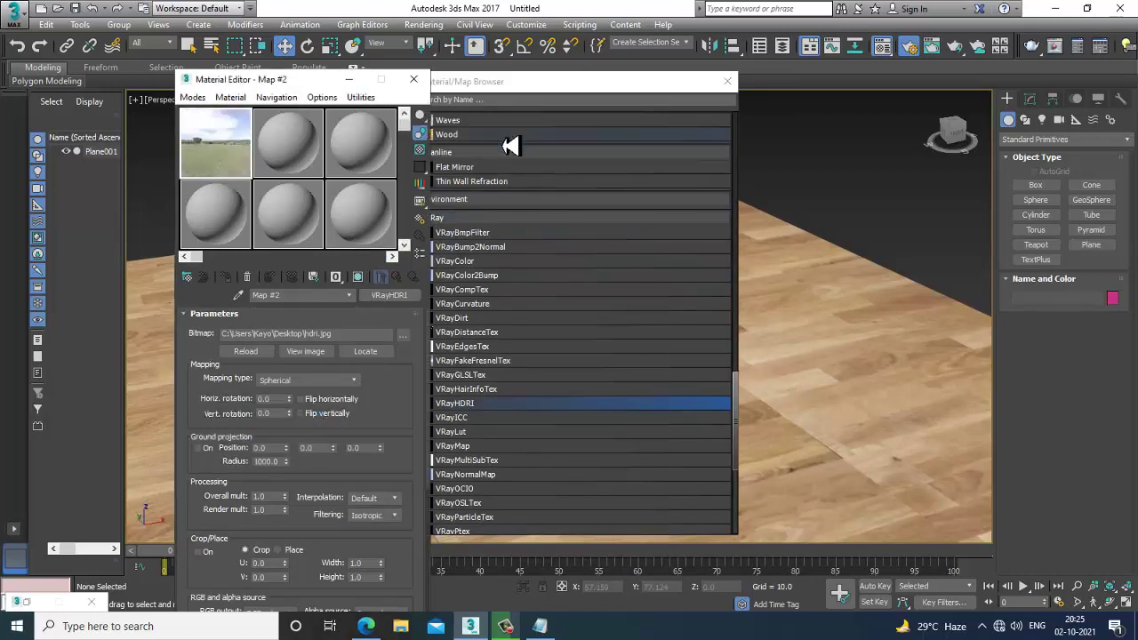
- Assign the VRayHDRI map to the scene's environment map as an instance
{"action": "left_click", "coordinate": [434, 27]}
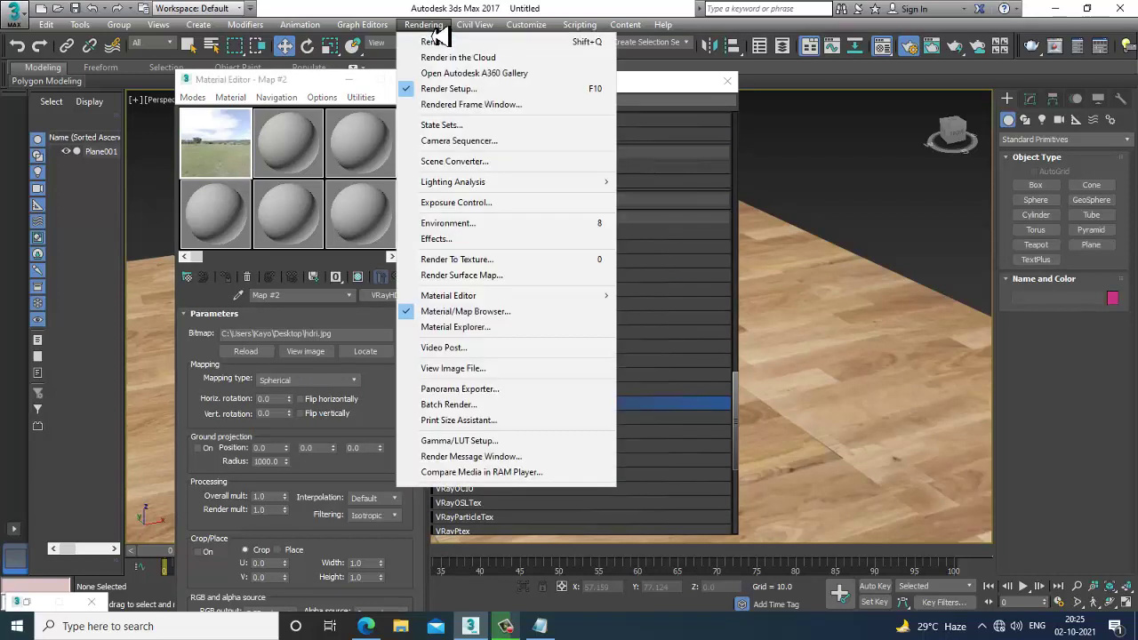
{"action": "left_click", "coordinate": [498, 223]}
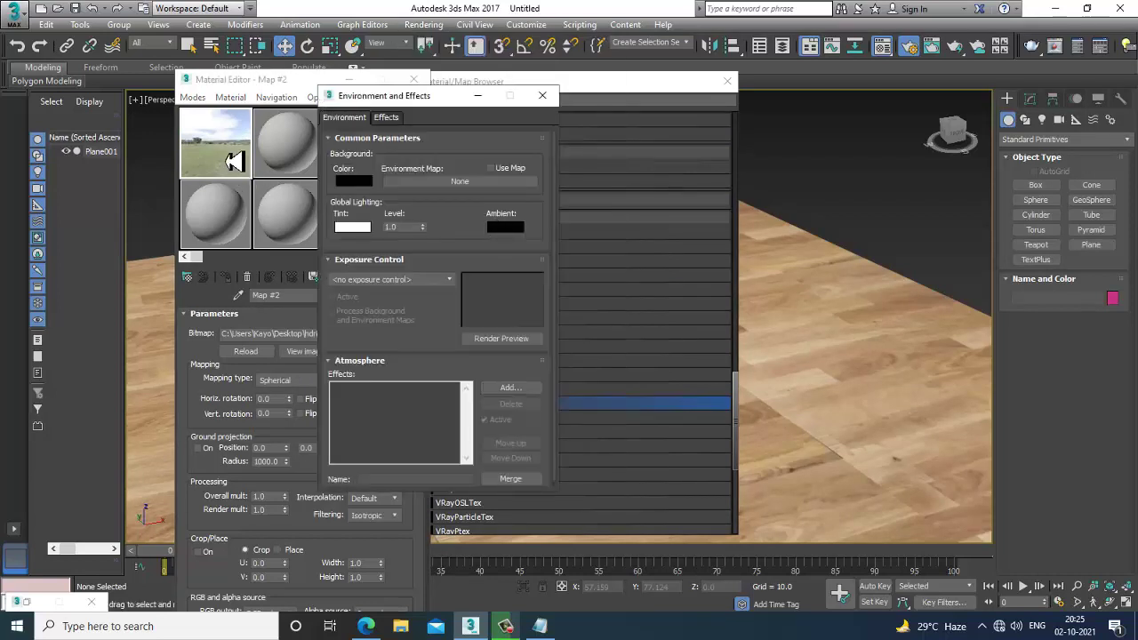
{"action": "left_click_drag", "start_coordinate": [234, 161], "coordinate": [488, 185]}
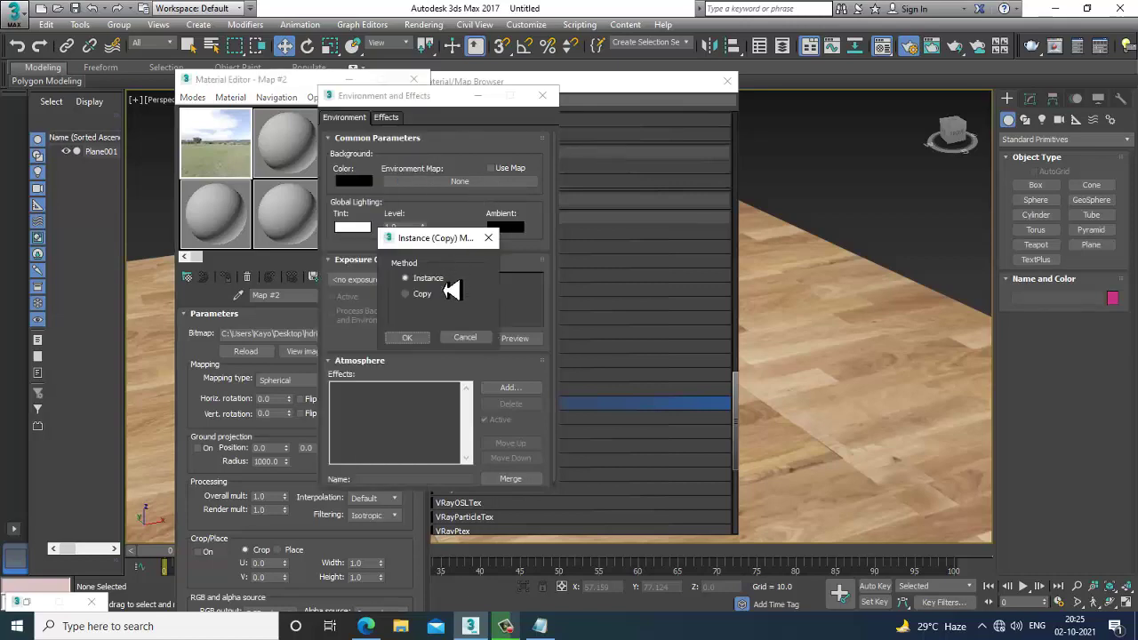
{"action": "left_click", "coordinate": [411, 337]}
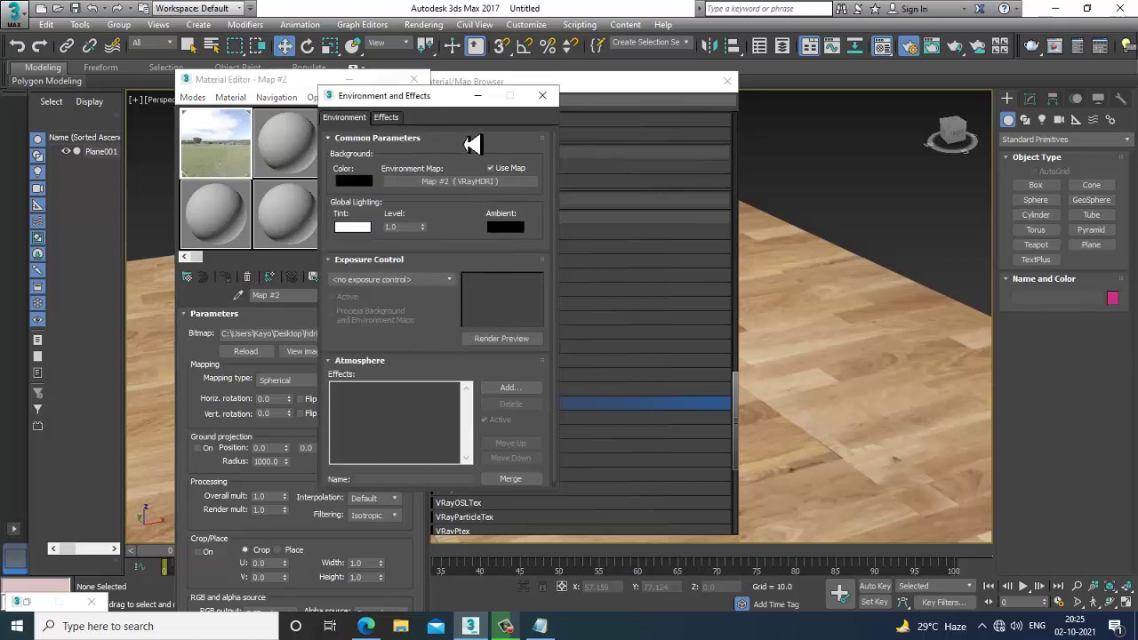
- Return the material editor to Slate mode, and minimize it along with the environment settings
{"action": "left_click", "coordinate": [198, 84]}
{"action": "left_click", "coordinate": [192, 97]}
{"action": "left_click", "coordinate": [227, 137]}
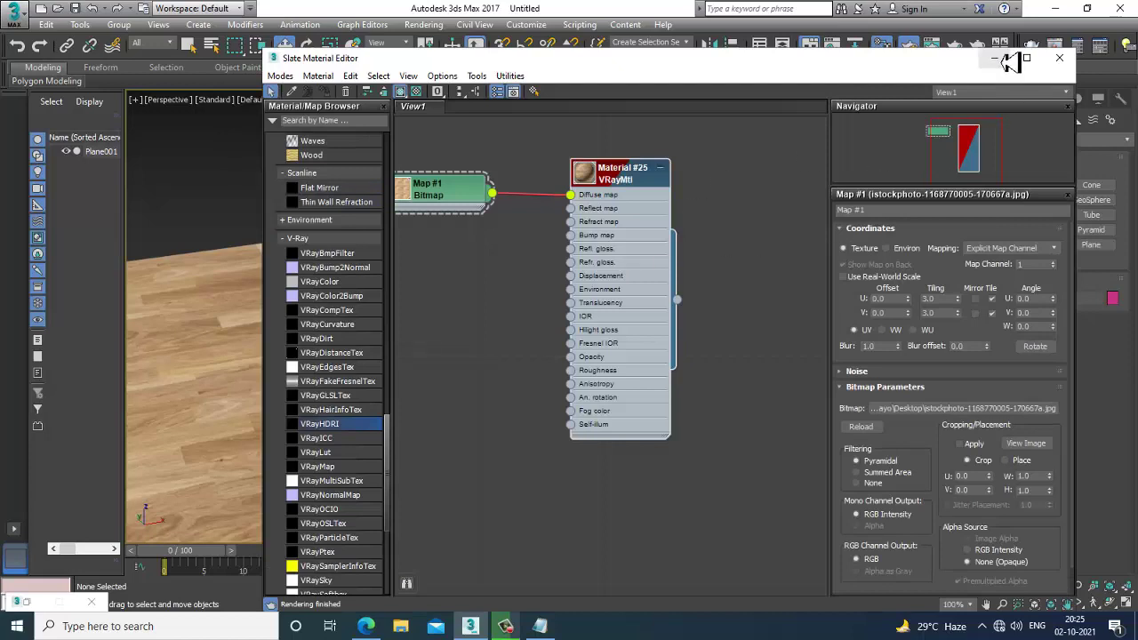
{"action": "left_click", "coordinate": [995, 58]}
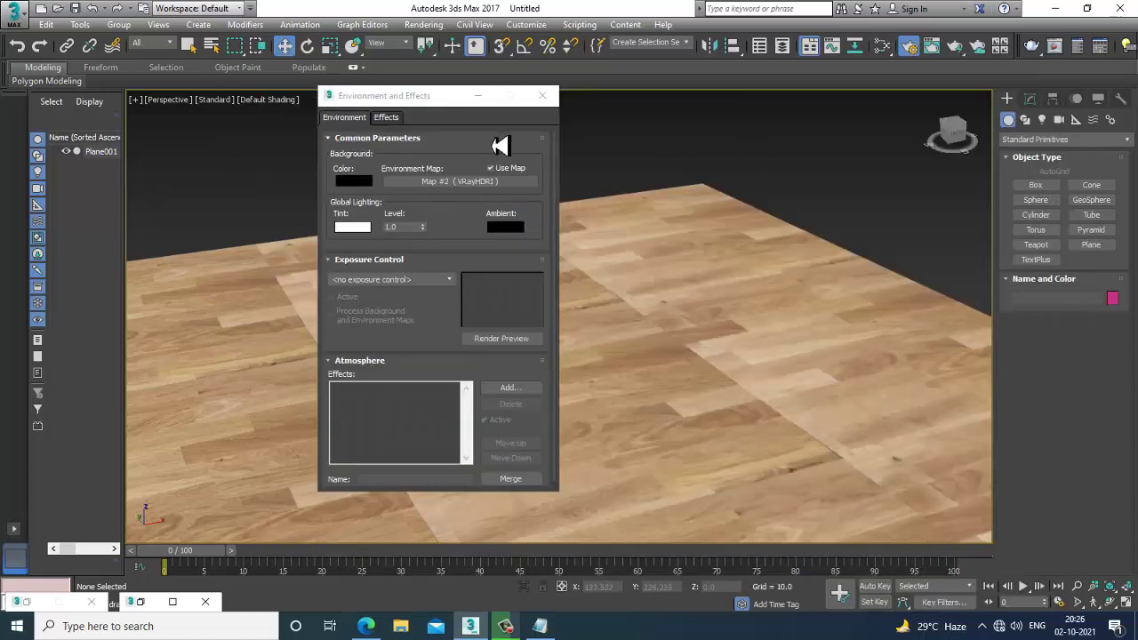
{"action": "left_click", "coordinate": [477, 95]}
{"action": "left_click", "coordinate": [653, 371]}
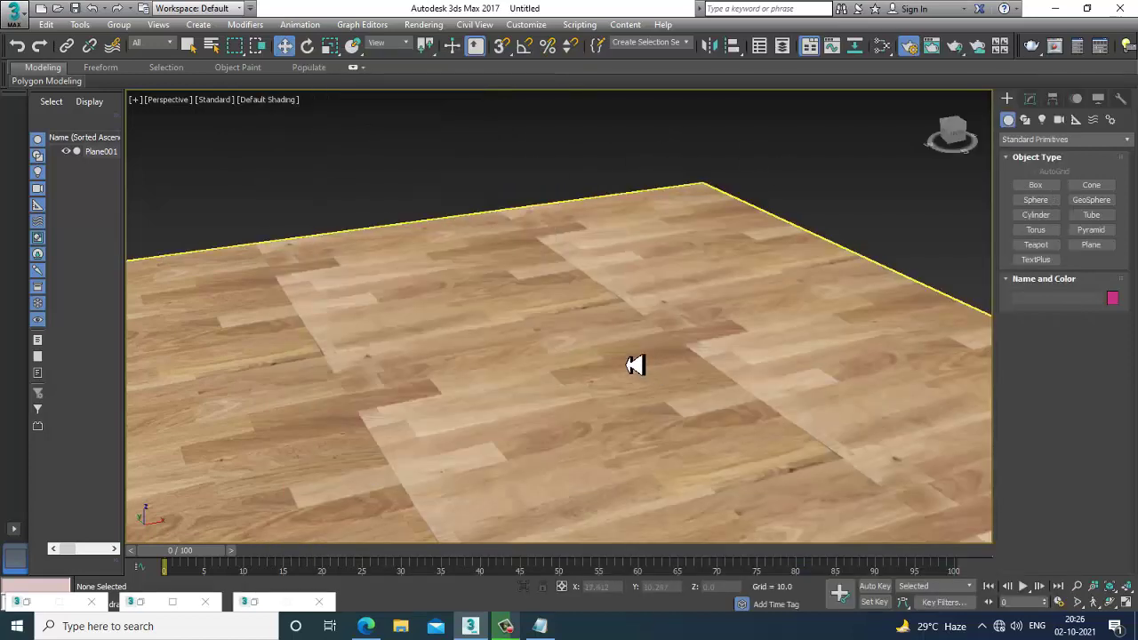
- Check the list of materials in the Notepad note, and return to the 3ds Max viewport
{"action": "middle_click_drag", "start_coordinate": [606, 369], "coordinate": [626, 364], "text": "alt"}
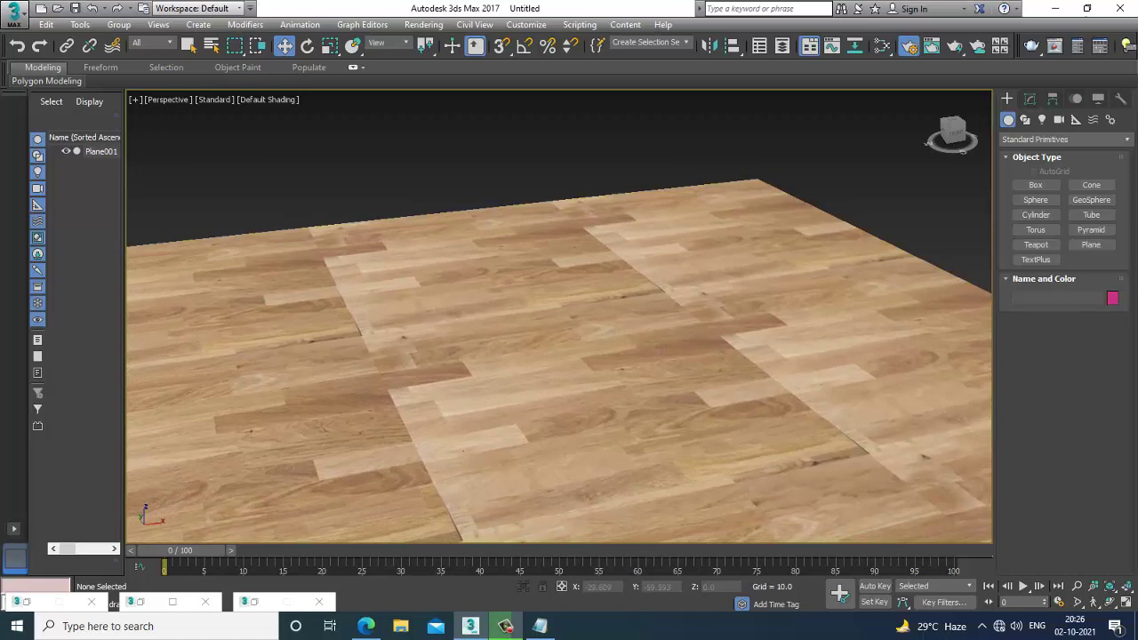
{"action": "left_click", "coordinate": [541, 627]}
{"action": "left_click", "coordinate": [506, 627]}
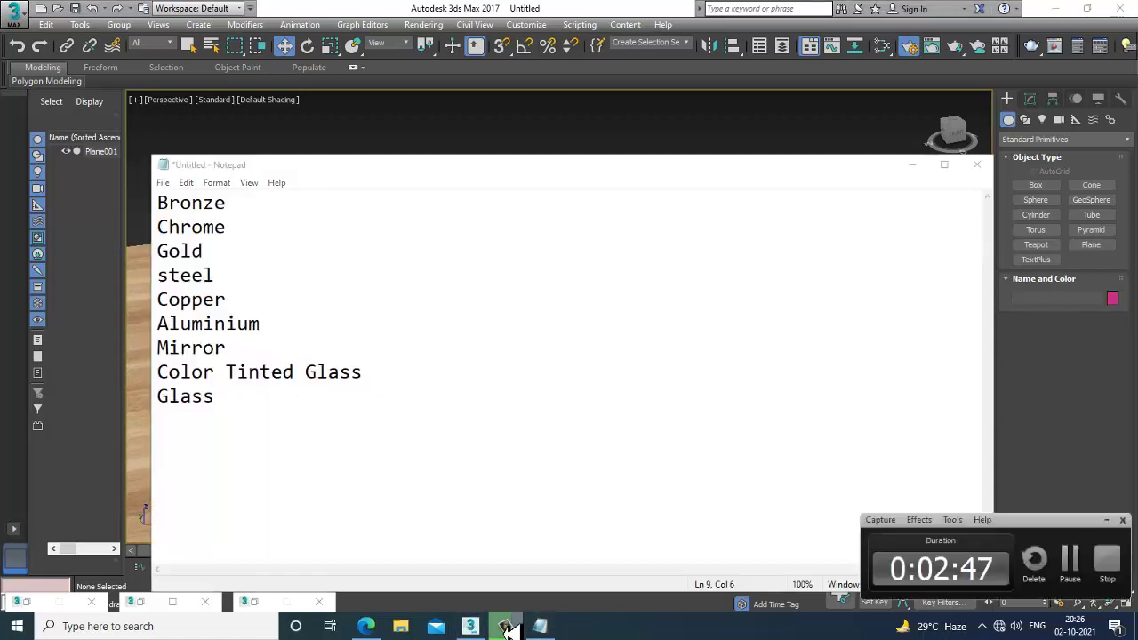
{"action": "left_click", "coordinate": [506, 627]}
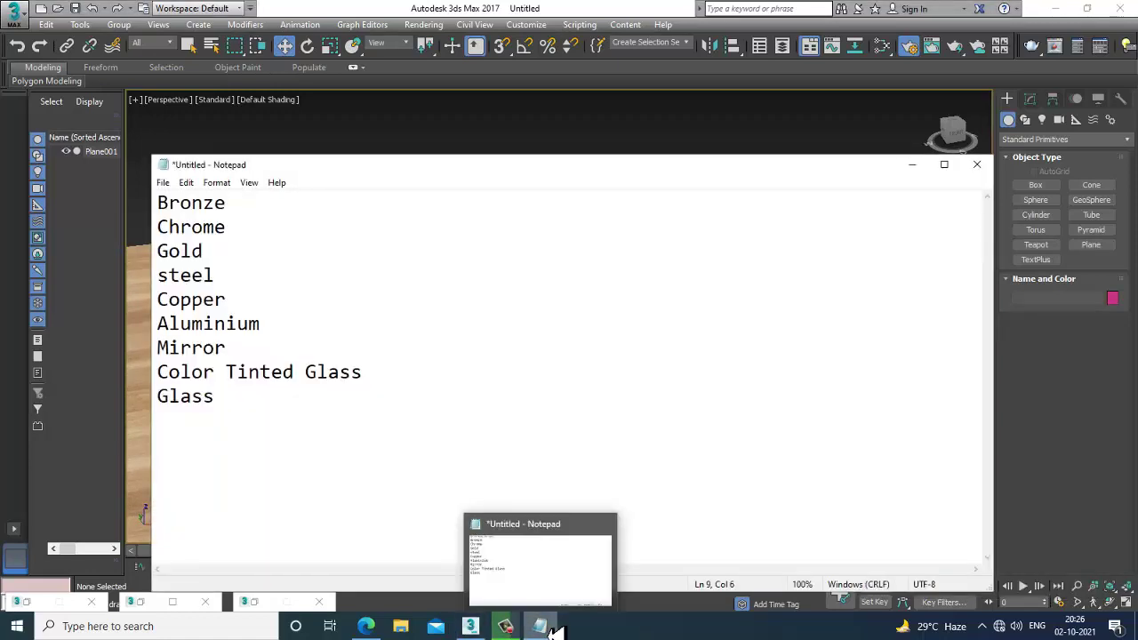
{"action": "left_click", "coordinate": [912, 164]}
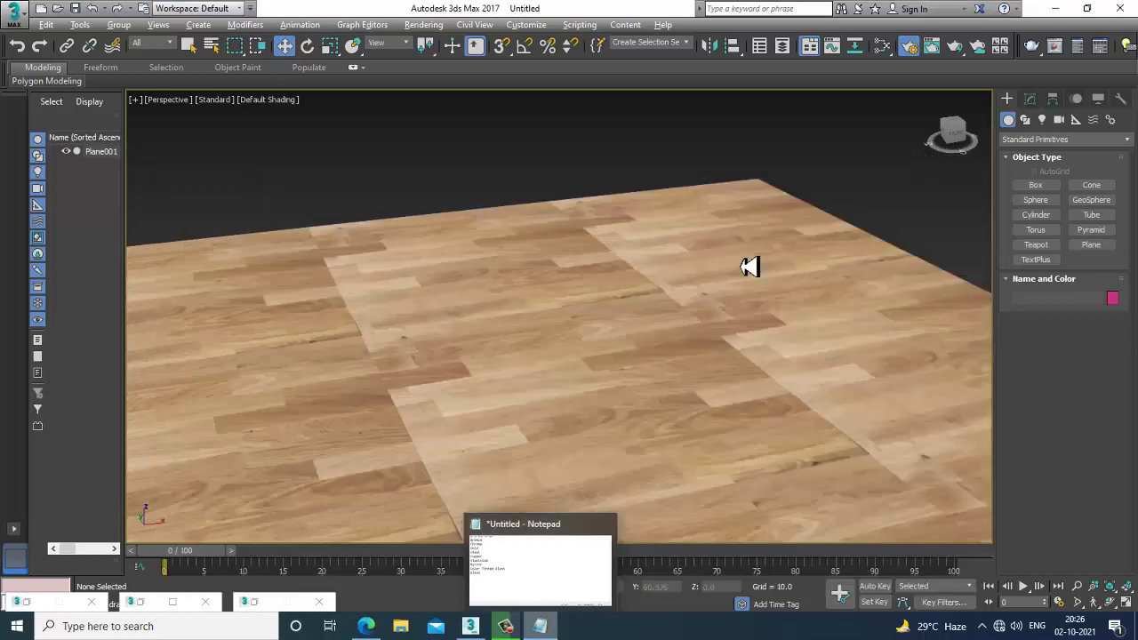
- Create a teapot with a radius of about 14 on the wood floor and move it along the X axis to about -84
{"action": "left_click", "coordinate": [1050, 244]}
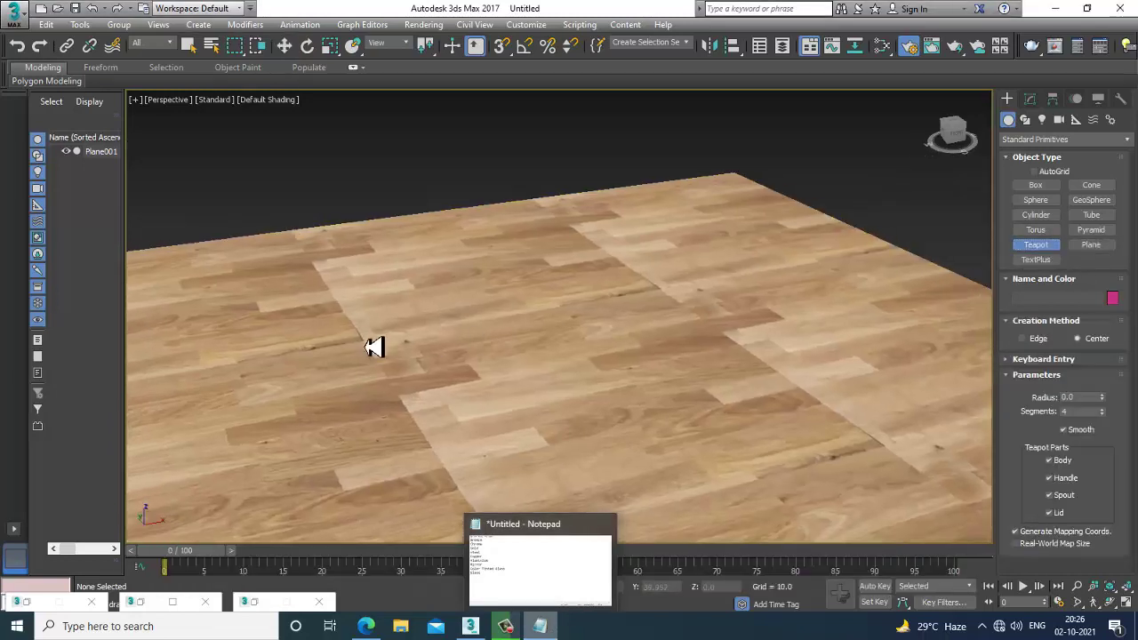
{"action": "left_click_drag", "start_coordinate": [312, 318], "coordinate": [324, 361]}
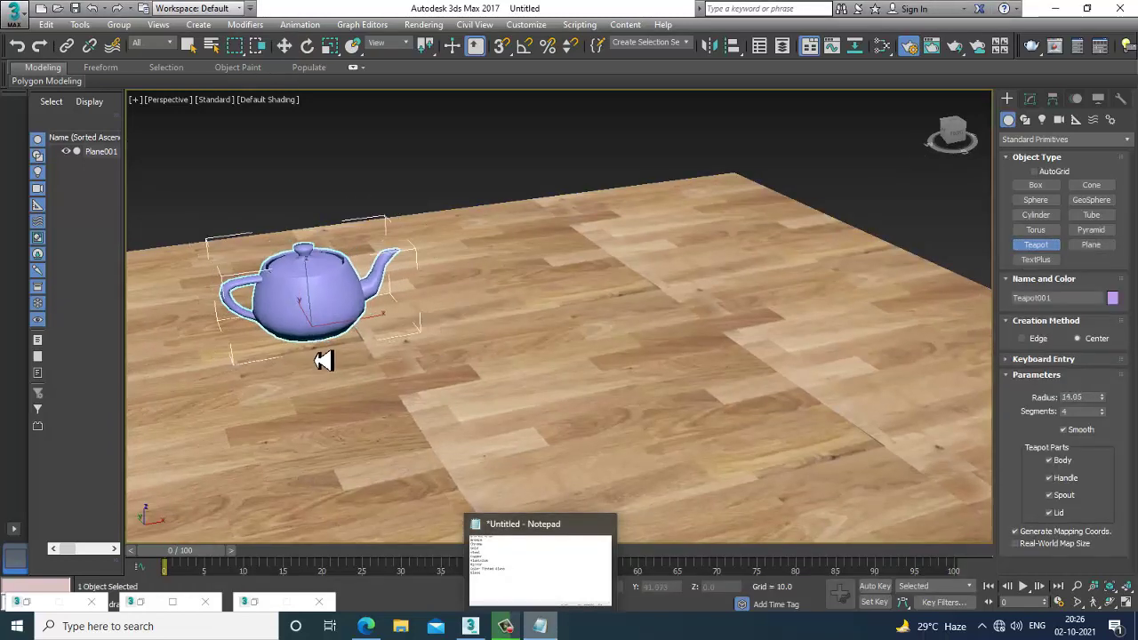
{"action": "key", "text": "w"}
{"action": "middle_click_drag", "start_coordinate": [511, 320], "coordinate": [541, 319], "text": "alt"}
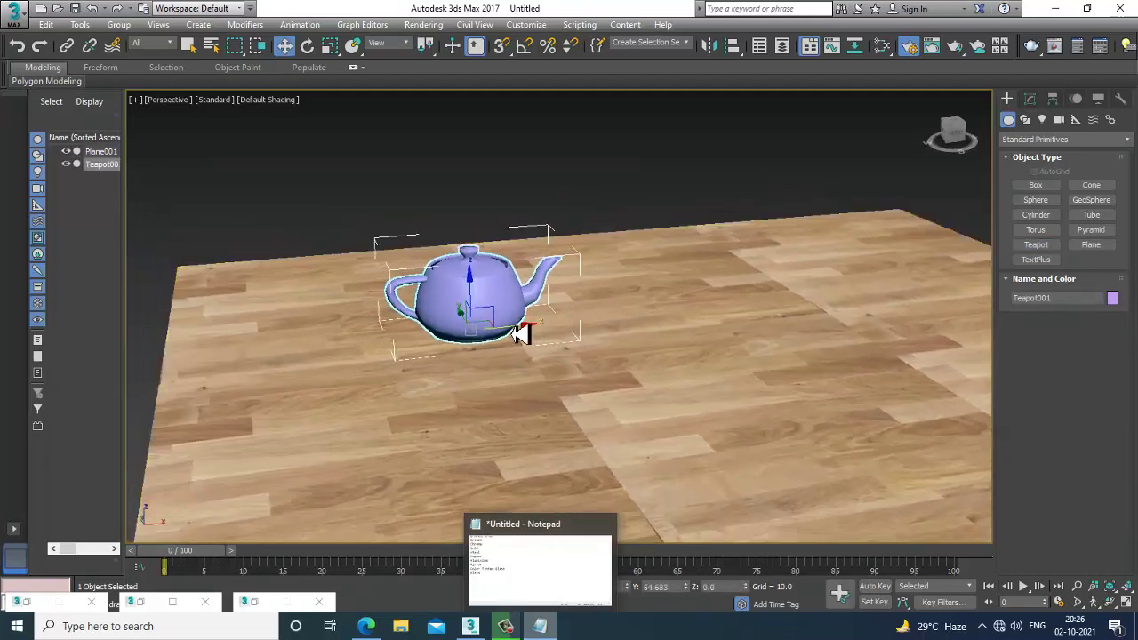
{"action": "left_click_drag", "start_coordinate": [521, 333], "coordinate": [432, 338]}
- Turn on edged faces in the viewport and set the teapot's segments to 6
{"action": "scroll", "coordinate": [445, 341], "scroll_direction": "up", "scroll_amount": 4}
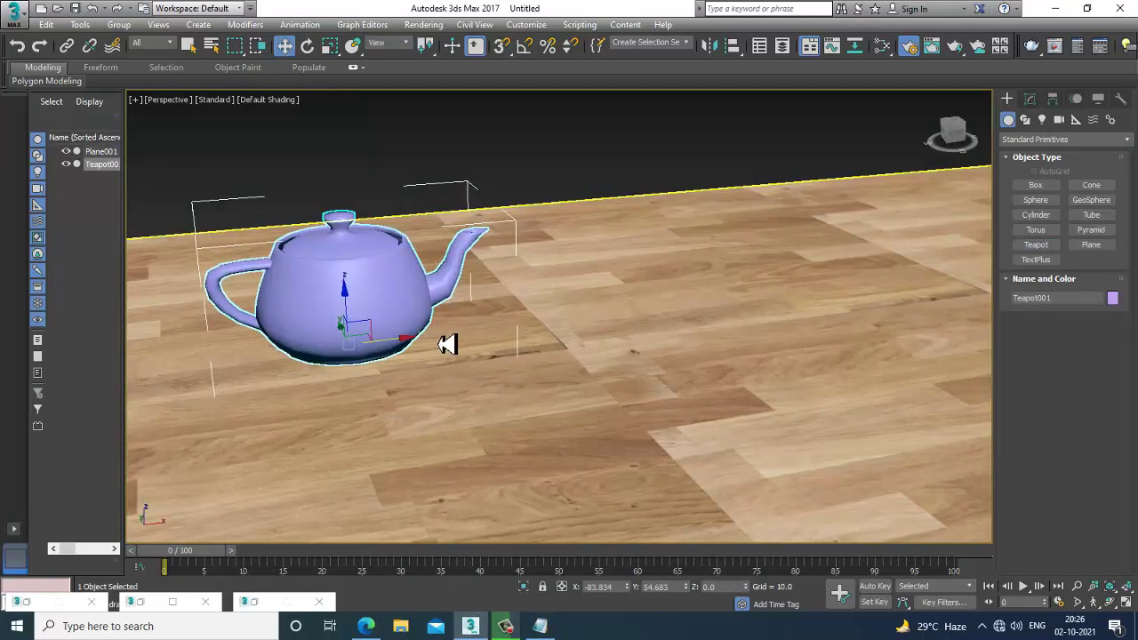
{"action": "scroll", "coordinate": [516, 340], "scroll_direction": "up", "scroll_amount": 3}
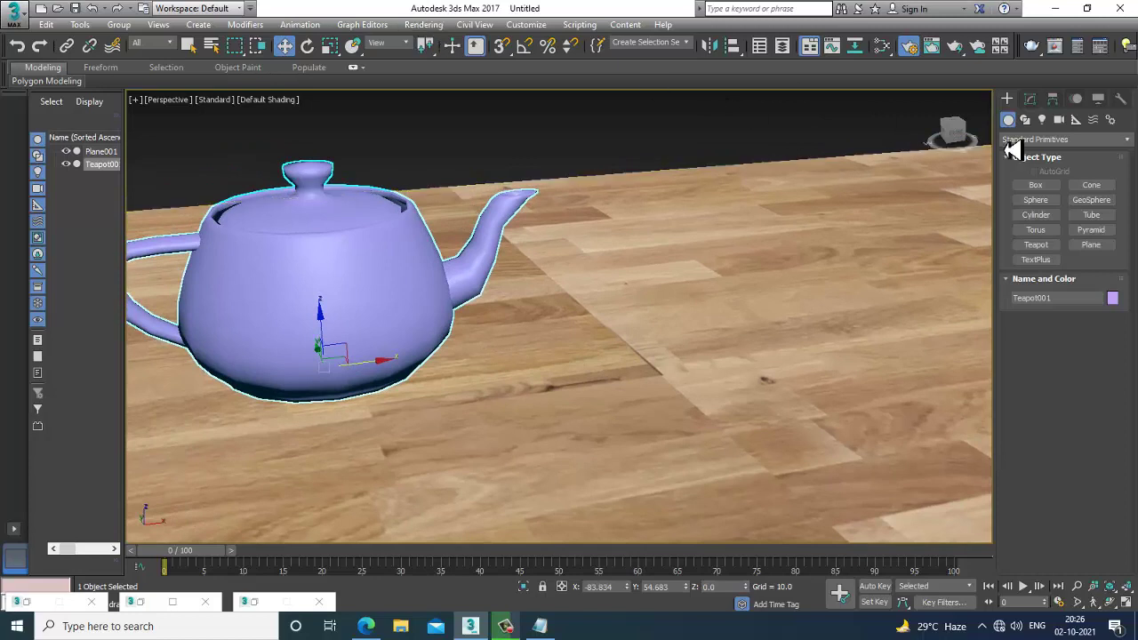
{"action": "left_click", "coordinate": [1030, 99]}
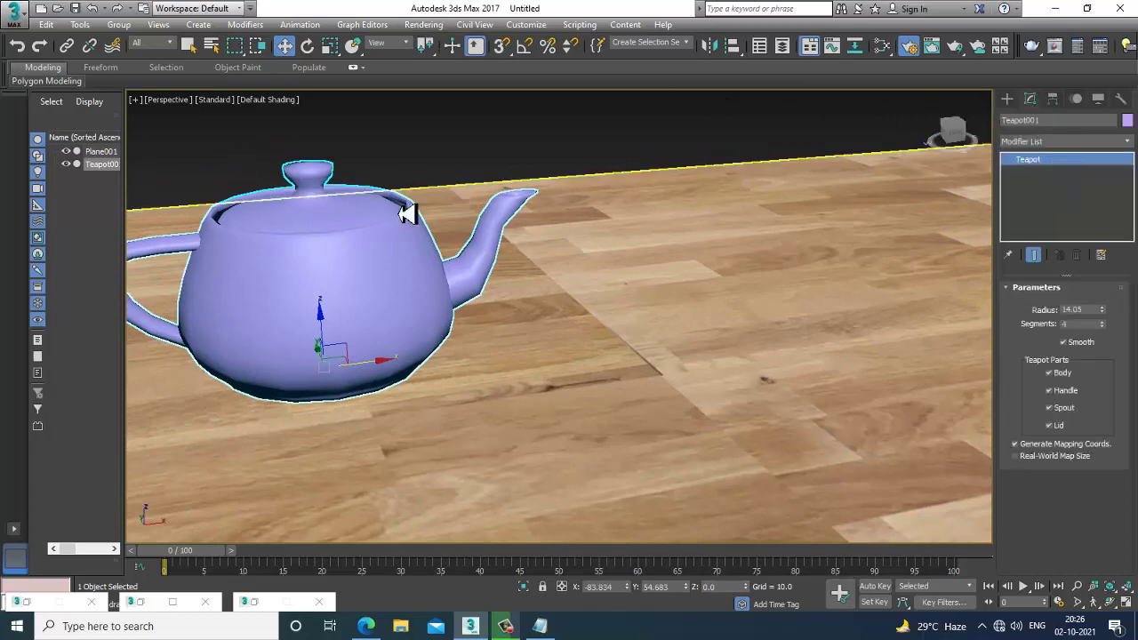
{"action": "key", "text": "F4"}
{"action": "key", "text": "F4"}
{"action": "key", "text": "F4"}
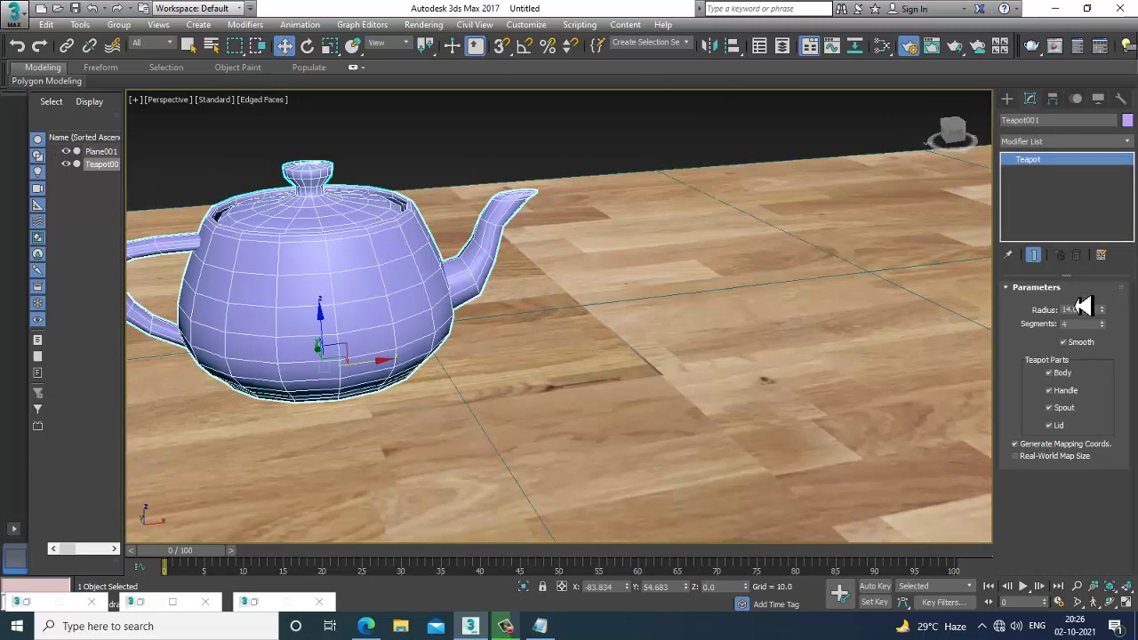
{"action": "type", "text": "8"}
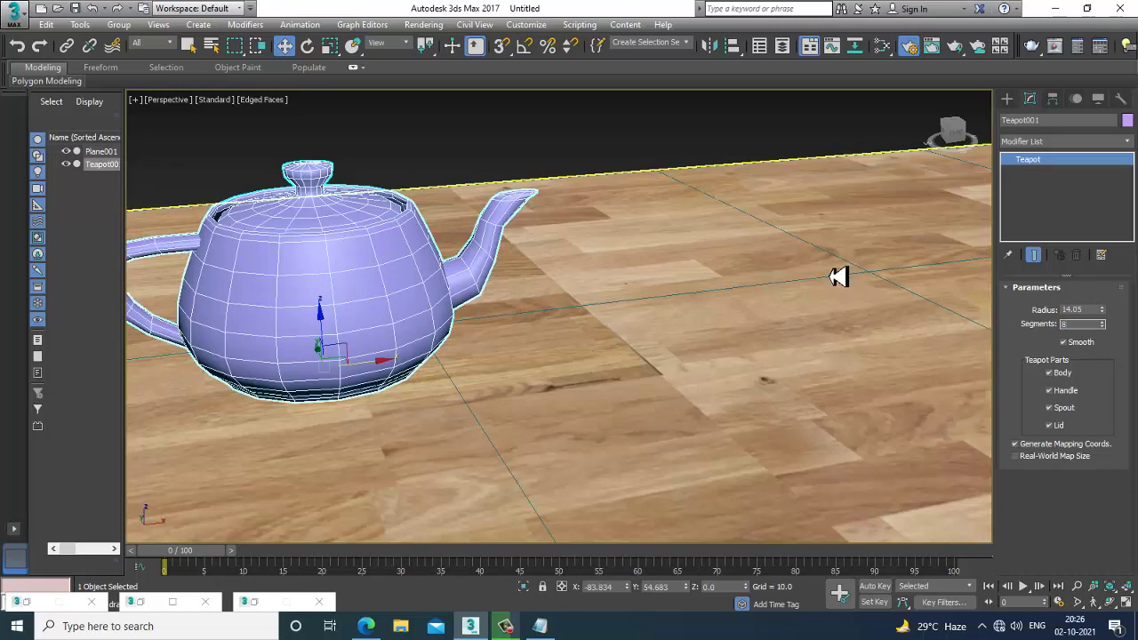
{"action": "key", "text": "Return"}
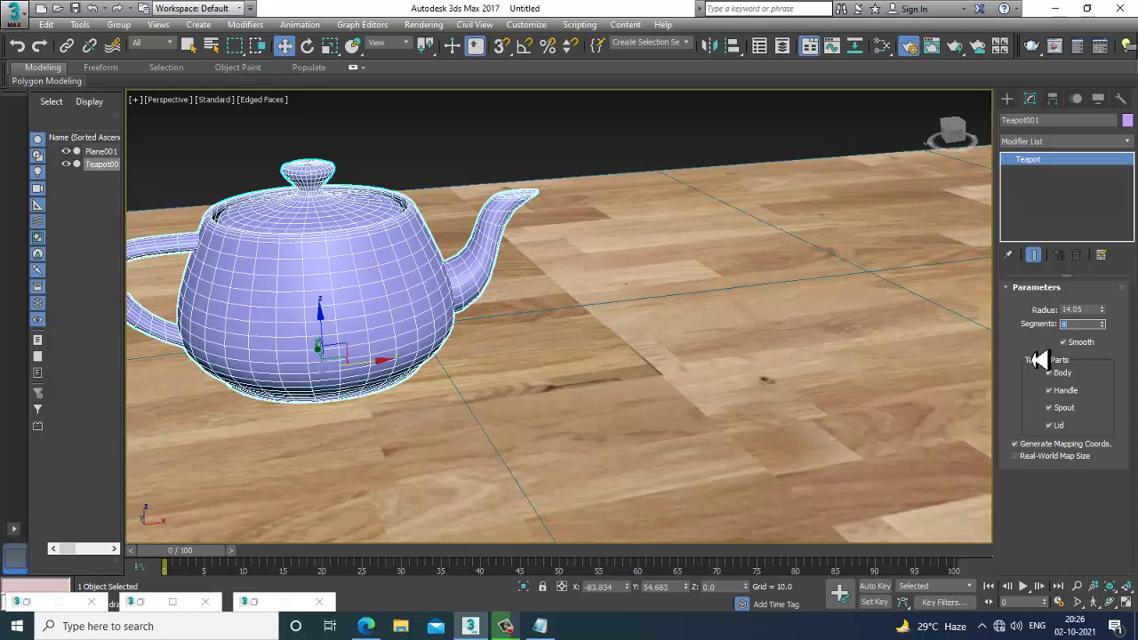
{"action": "type", "text": "6"}
{"action": "key", "text": "Return"}
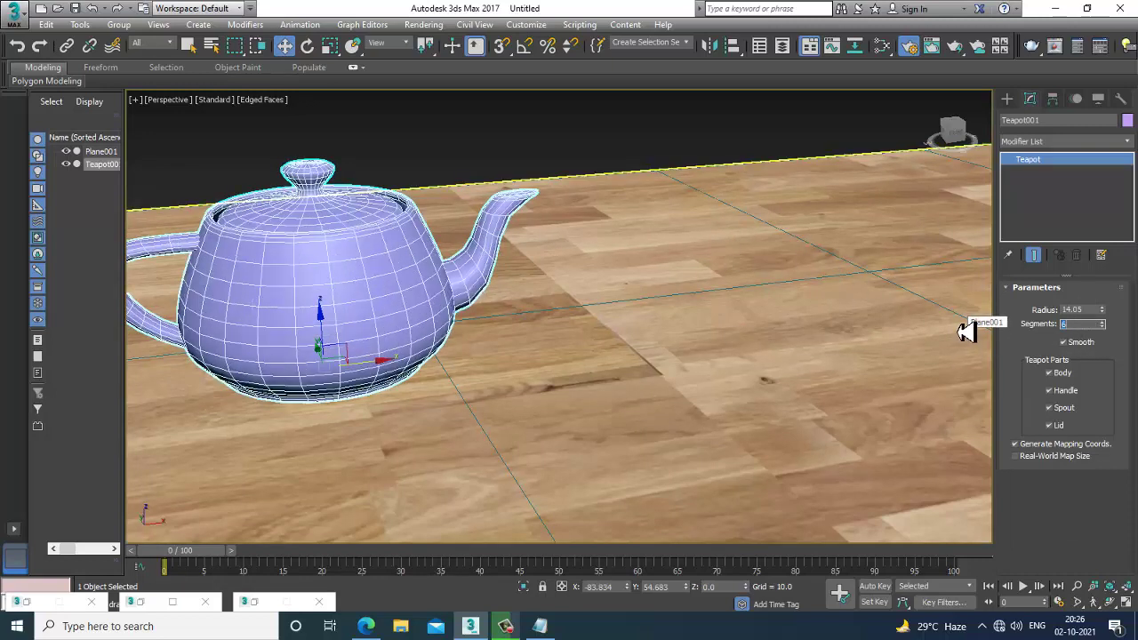
{"action": "left_click", "coordinate": [472, 160]}
{"action": "middle_click_drag", "start_coordinate": [327, 288], "coordinate": [369, 283]}
{"action": "left_click", "coordinate": [367, 283]}
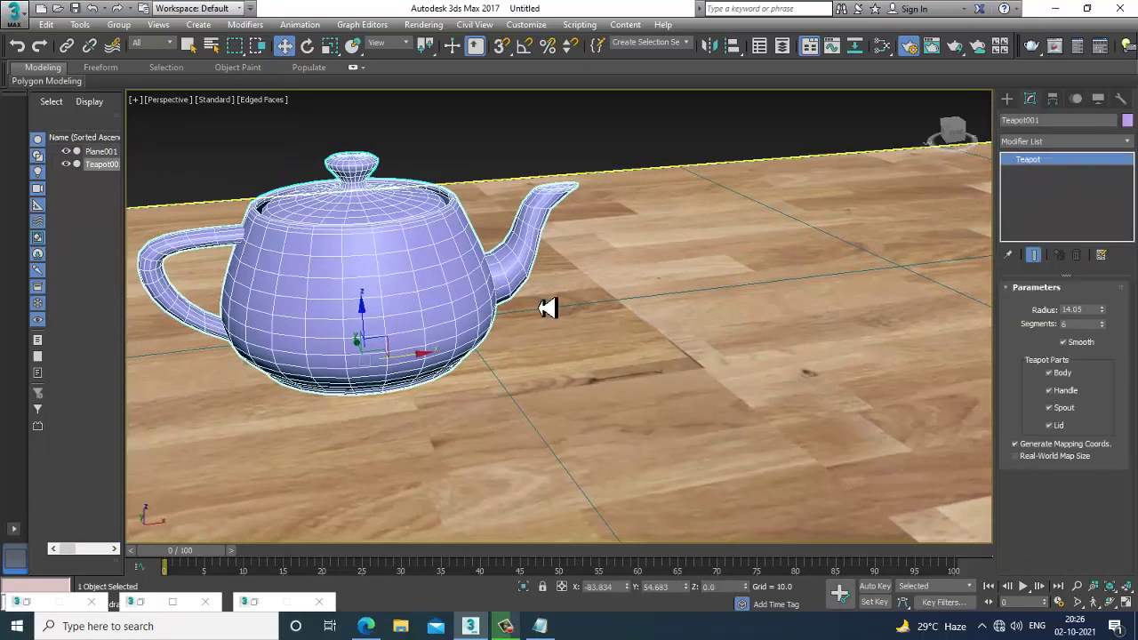
- Add a VRayMtl to the Slate material view, name it bronze, and enlarge its node preview
{"action": "key", "text": "m"}
{"action": "middle_click_drag", "start_coordinate": [628, 383], "coordinate": [628, 245]}
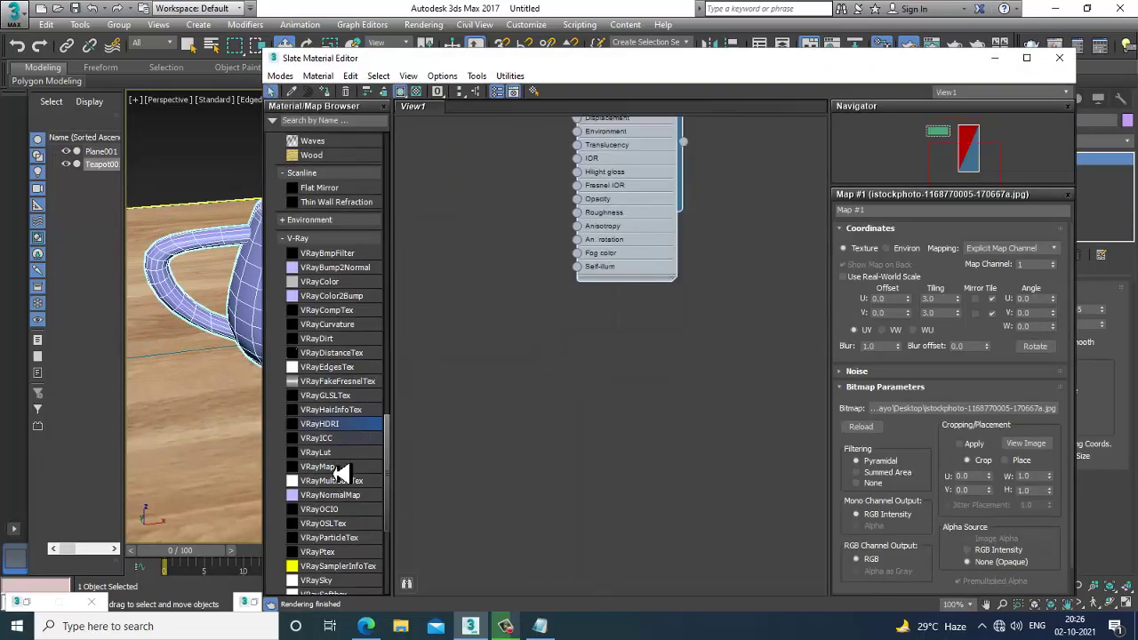
{"action": "left_click_drag", "start_coordinate": [389, 456], "coordinate": [386, 208]}
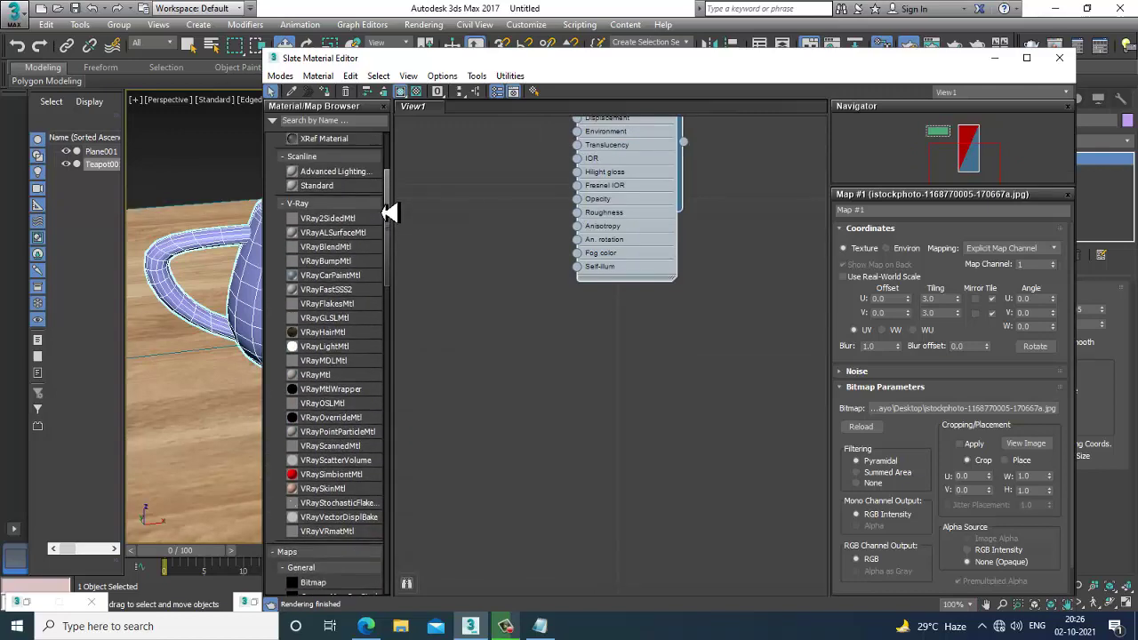
{"action": "left_click", "coordinate": [322, 376]}
{"action": "left_click_drag", "start_coordinate": [505, 359], "coordinate": [504, 355]}
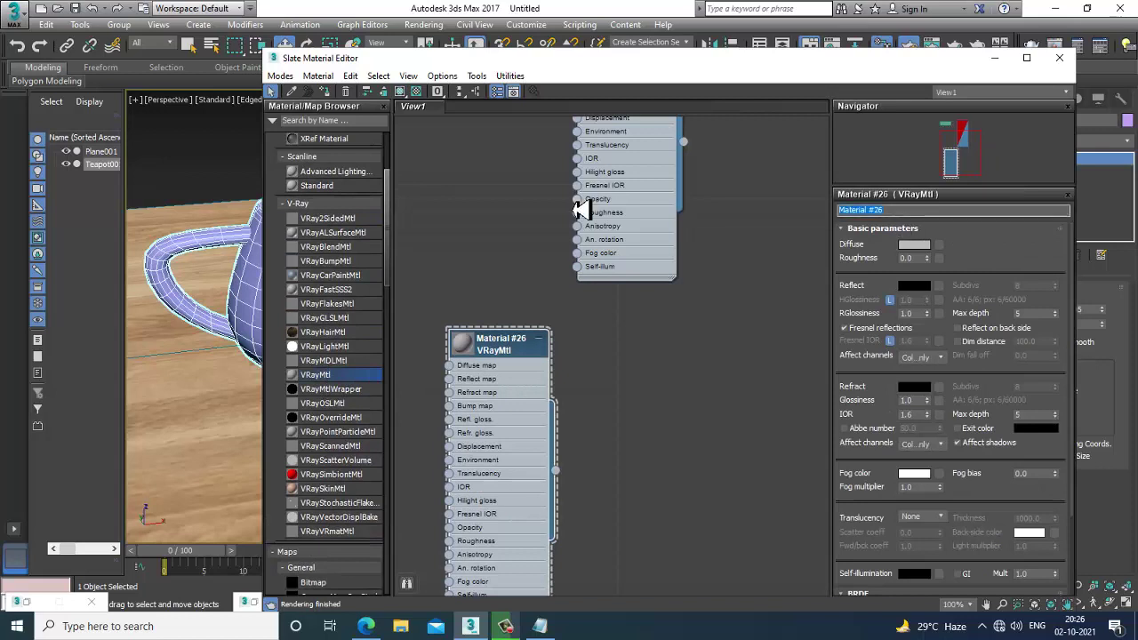
{"action": "type", "text": "bronze"}
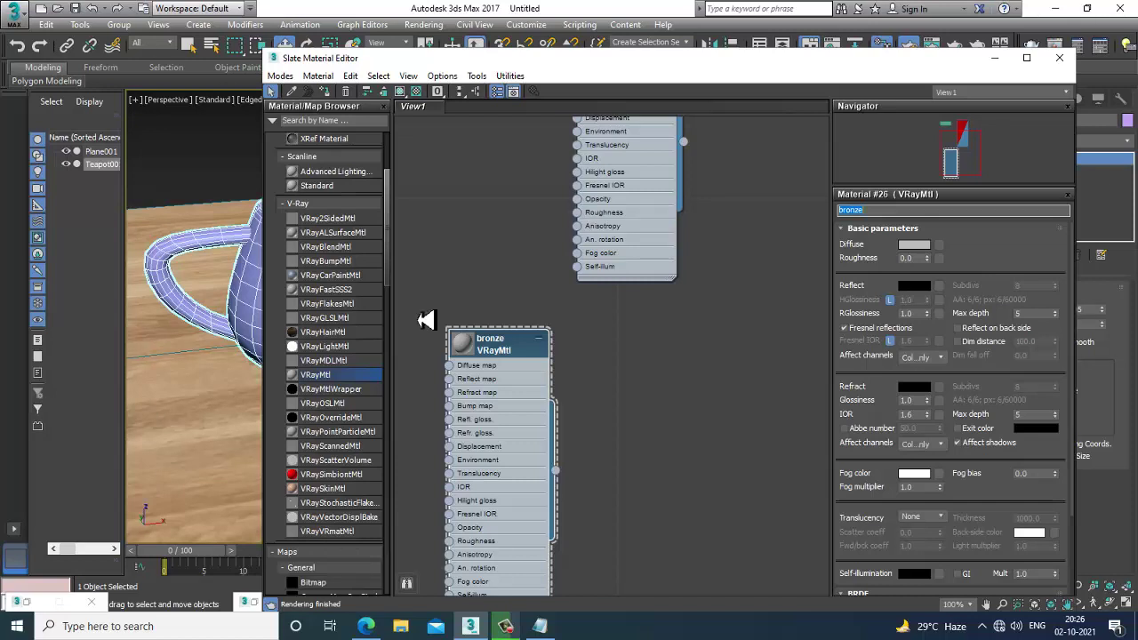
{"action": "double_click", "coordinate": [465, 345]}
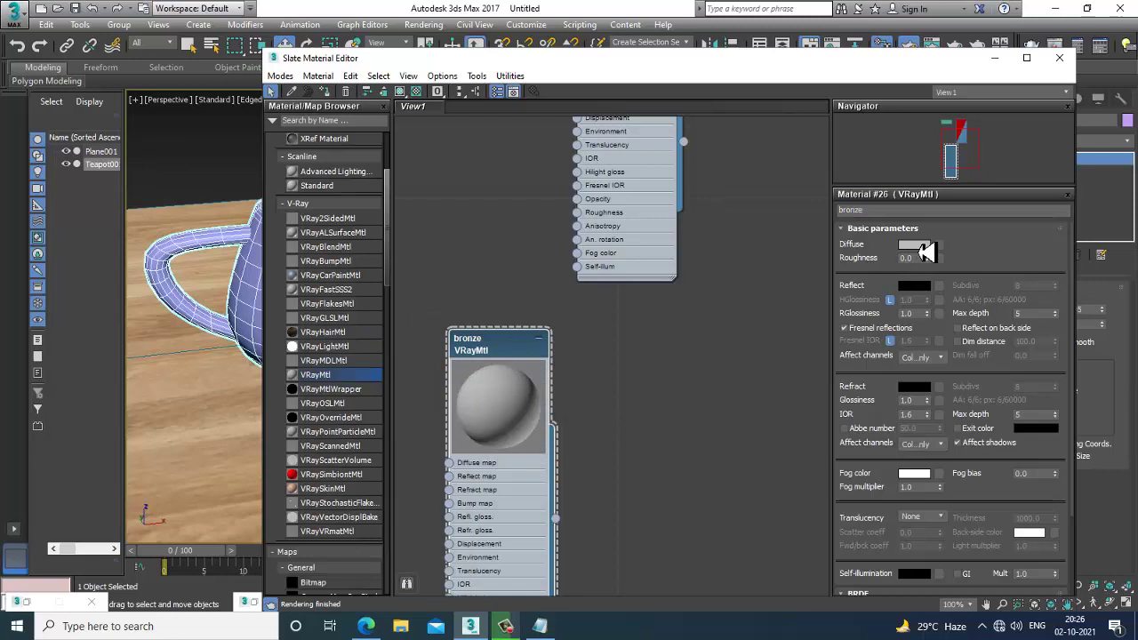
- Set the bronze material's diffuse color to red 28, green 12, blue 5
{"action": "left_click", "coordinate": [916, 245]}
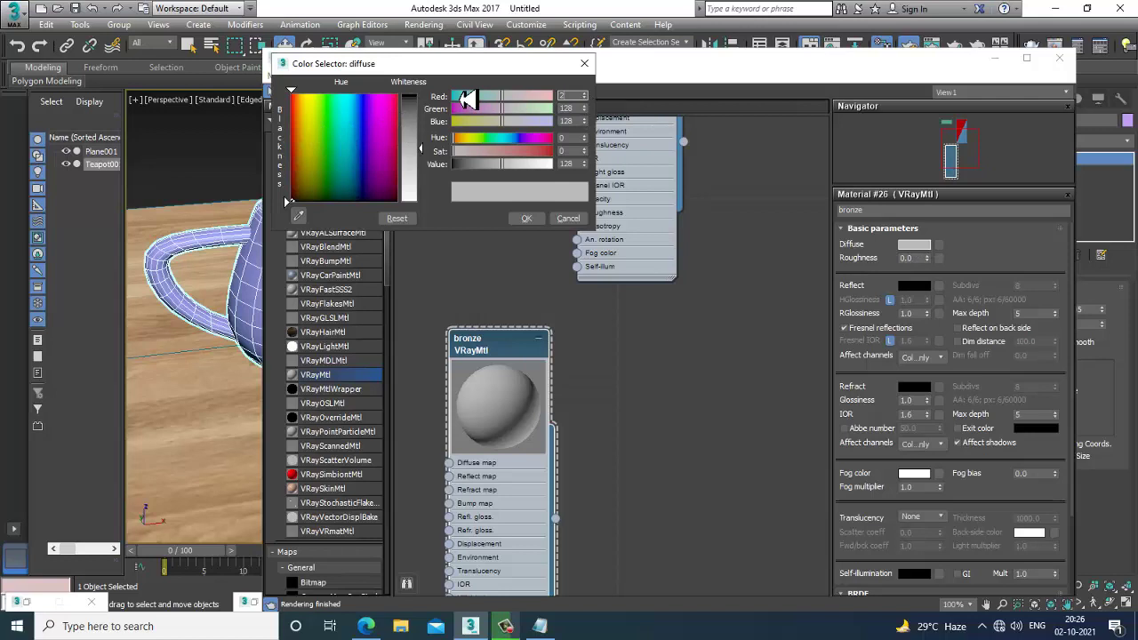
{"action": "key", "text": "Tab"}
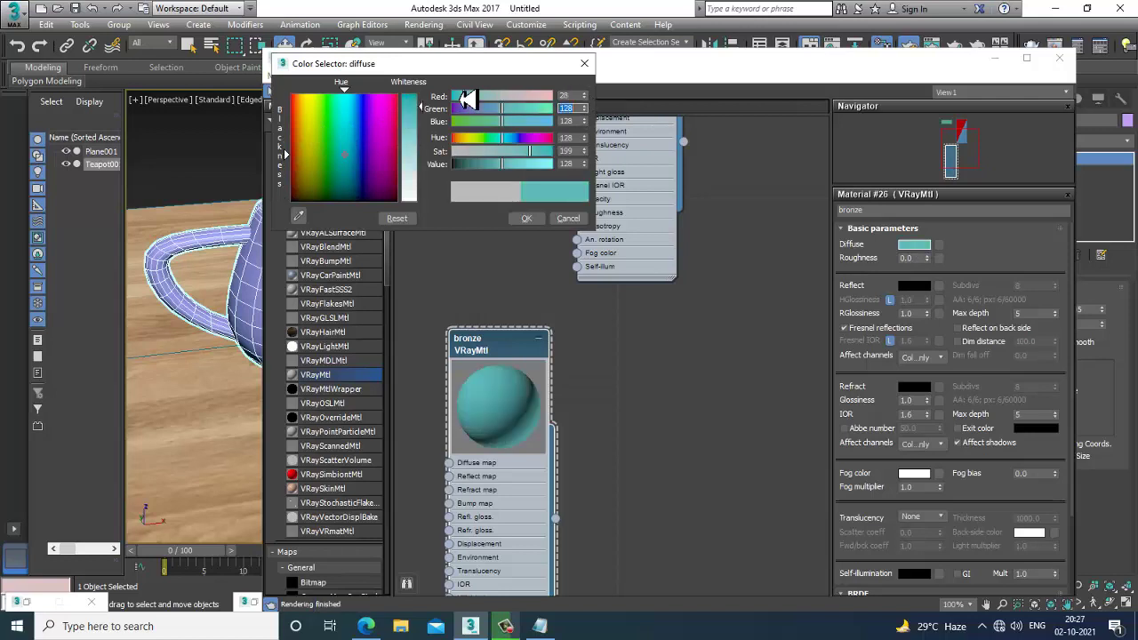
{"action": "key", "text": "Tab"}
{"action": "type", "text": "5"}
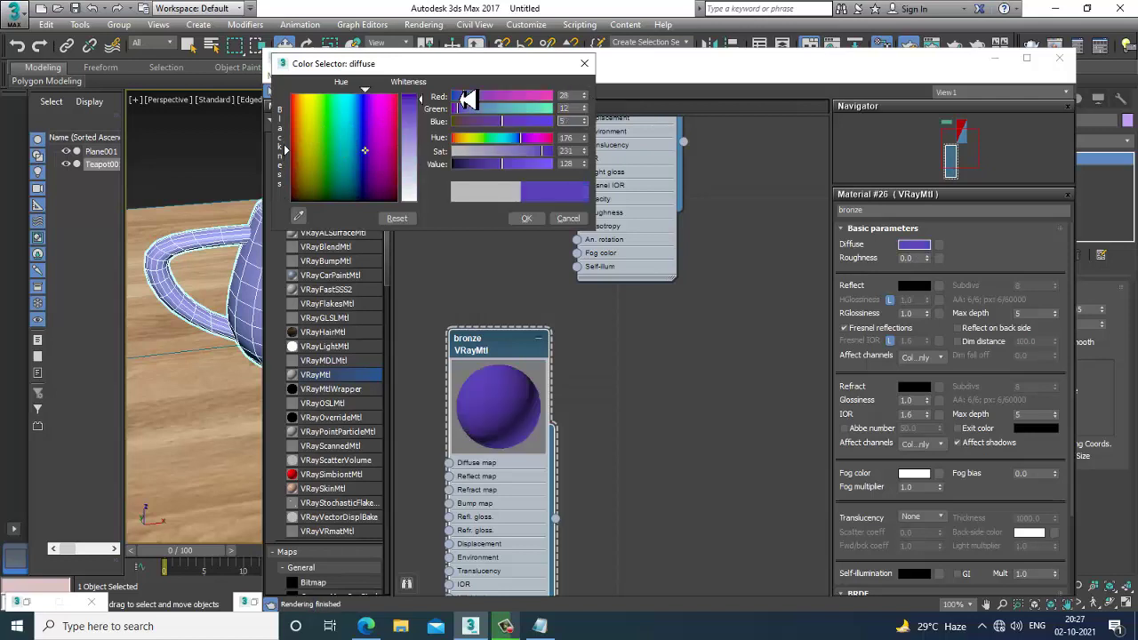
{"action": "key", "text": "Tab"}
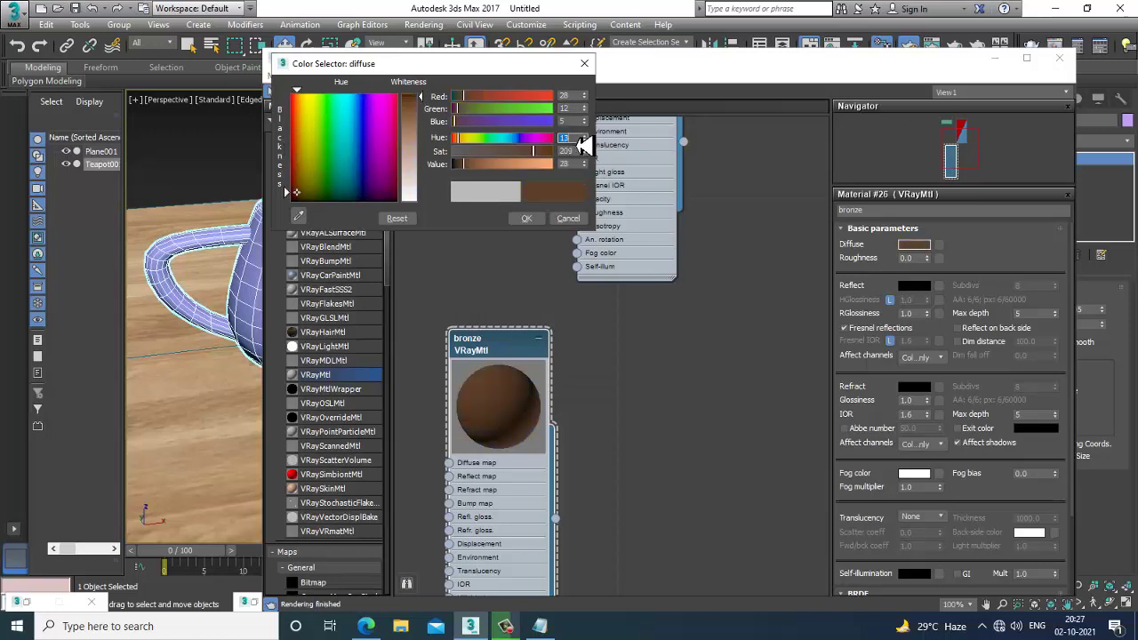
{"action": "left_click", "coordinate": [531, 219]}
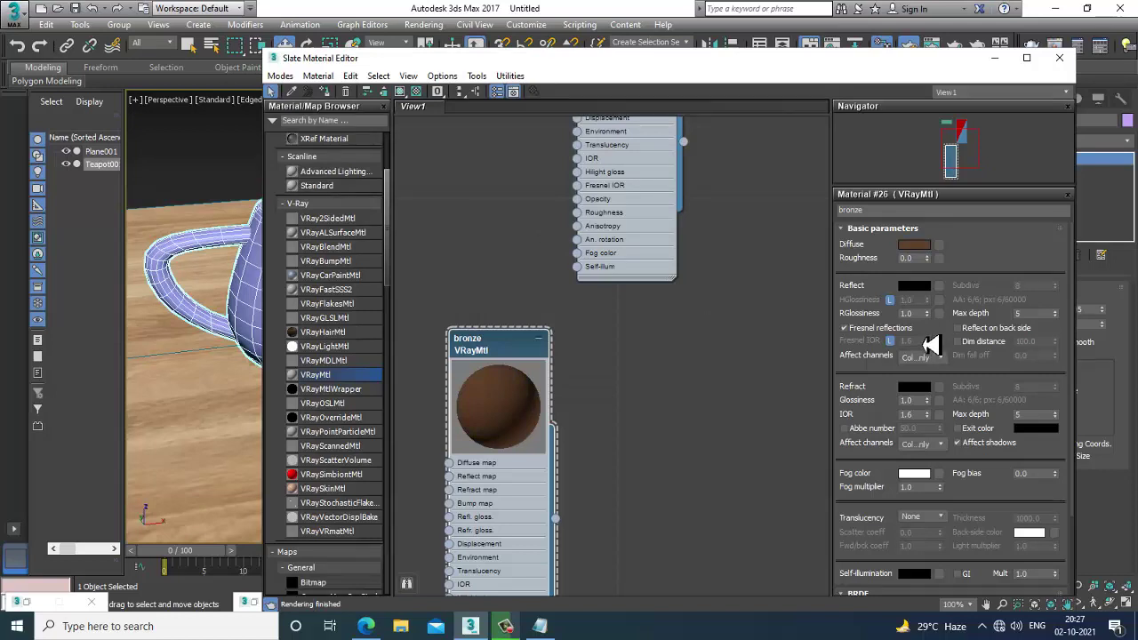
- Set the bronze material's reflection color to red 222, green 188, blue 111
{"action": "left_click", "coordinate": [915, 287]}
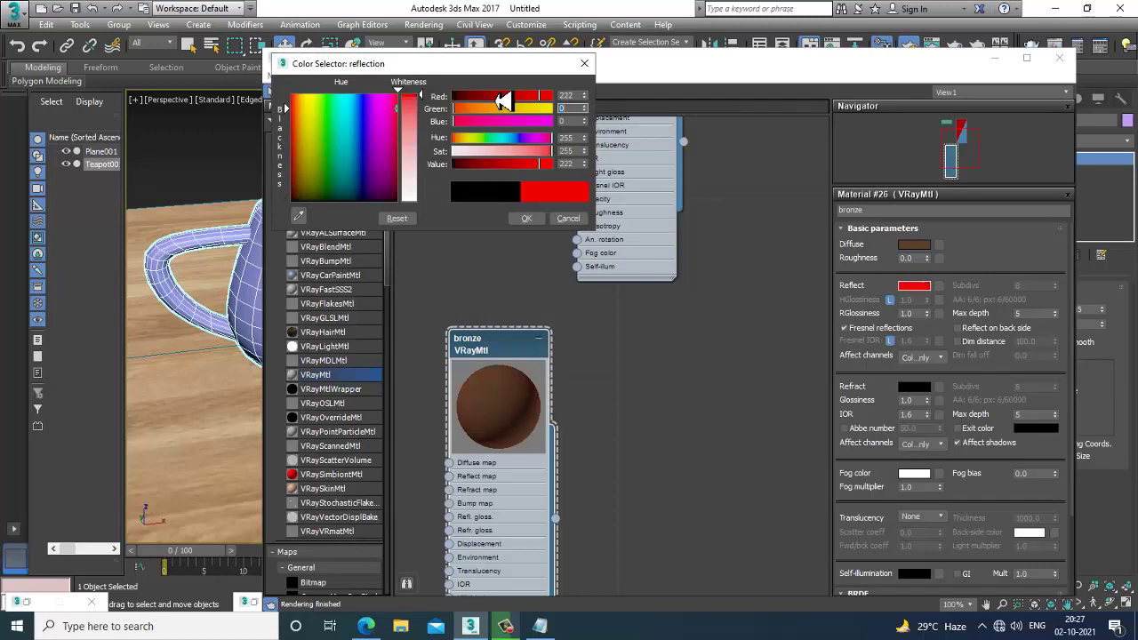
{"action": "type", "text": "8"}
{"action": "key", "text": "Tab"}
{"action": "type", "text": "1"}
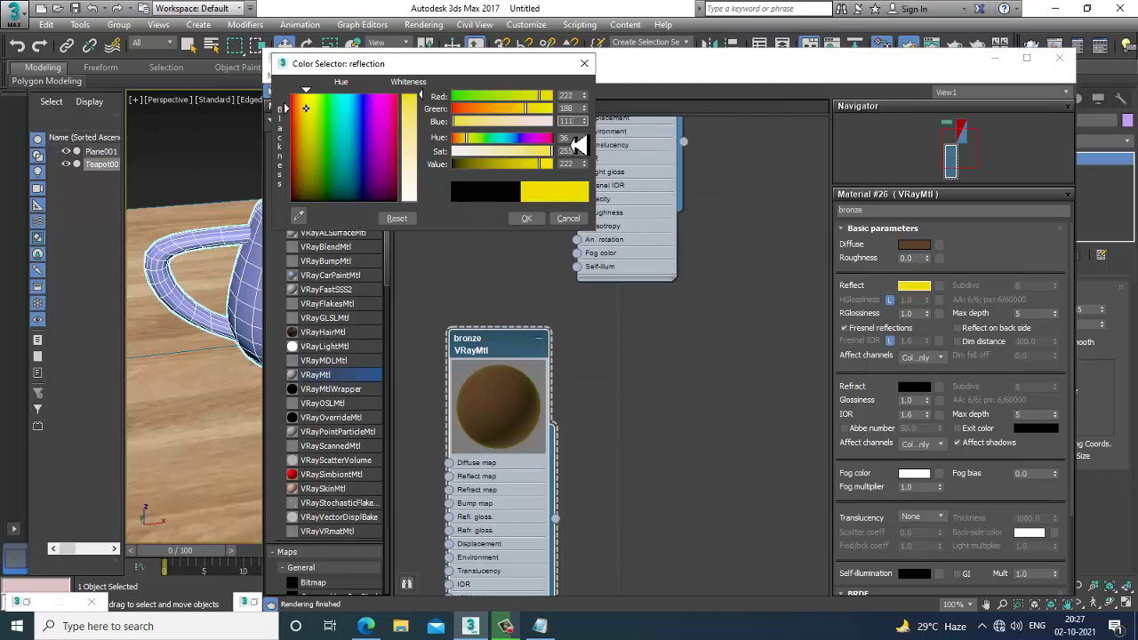
{"action": "key", "text": "Return"}
{"action": "left_click", "coordinate": [534, 220]}
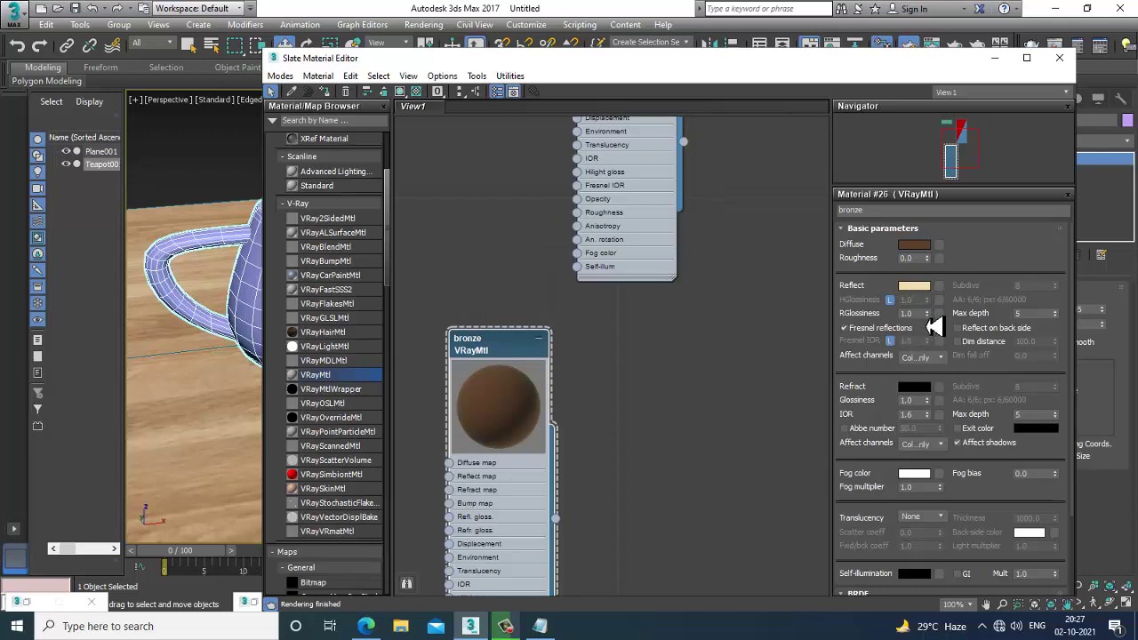
- Set the bronze material's reflection glossiness to 0.8, unlock its Fresnel IOR, and set the IOR to 17
{"action": "left_click_drag", "start_coordinate": [926, 316], "coordinate": [798, 315]}
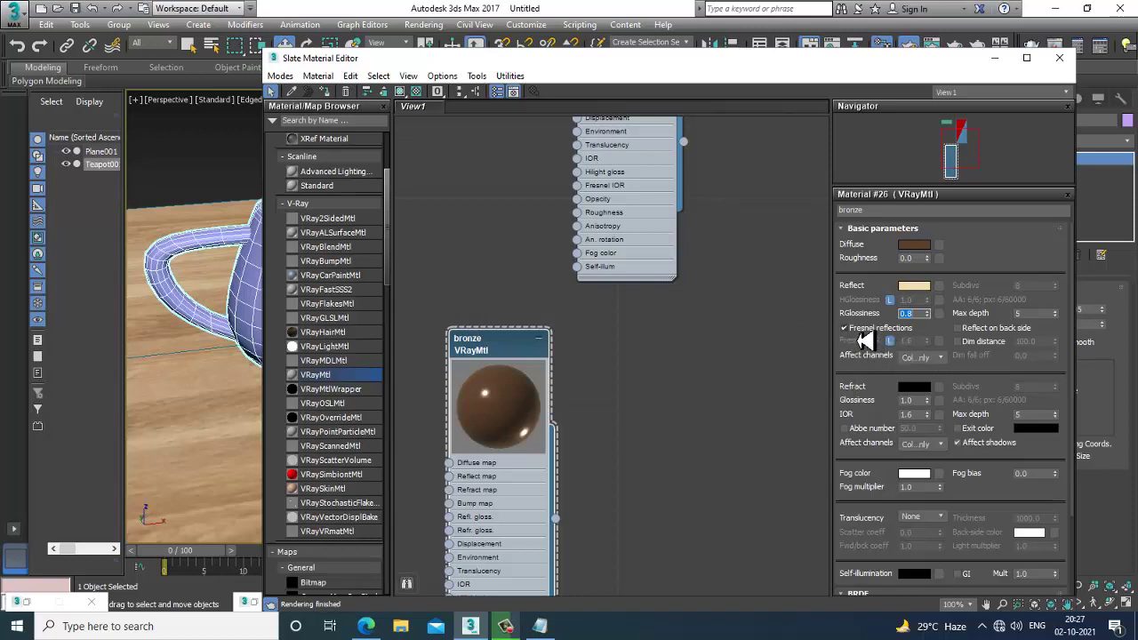
{"action": "left_click", "coordinate": [889, 344]}
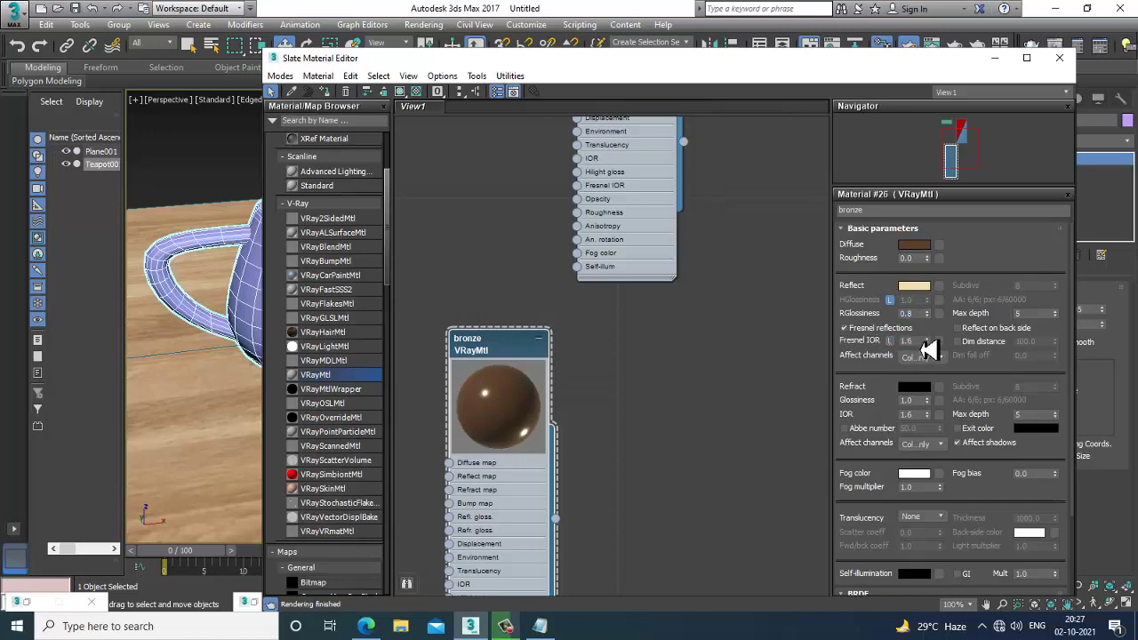
{"action": "double_click", "coordinate": [907, 340]}
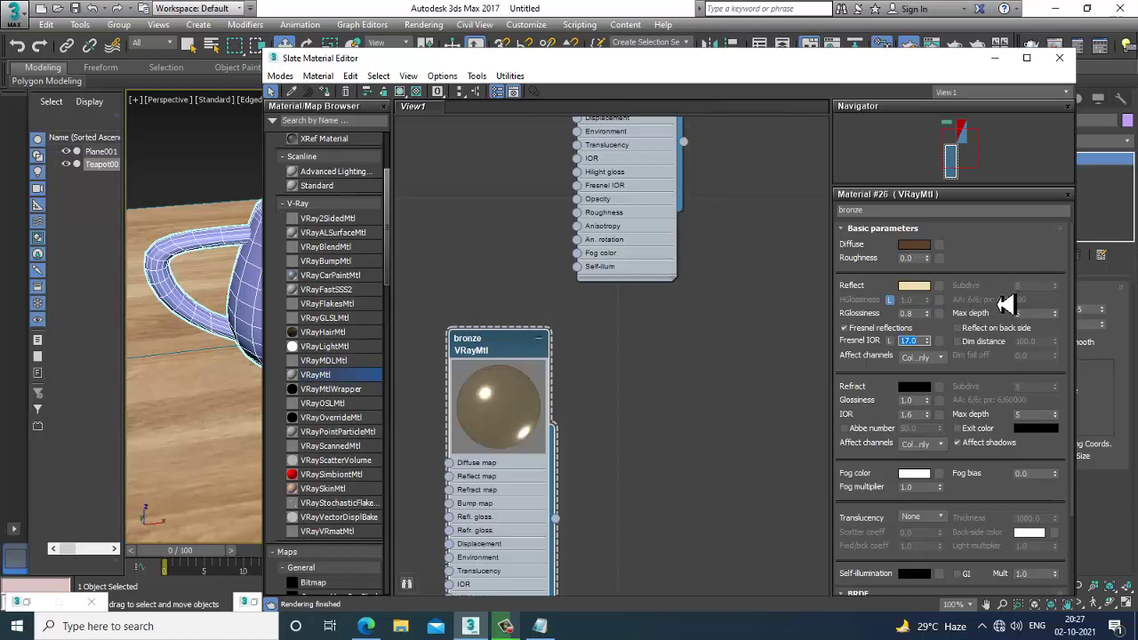
- Open the V-Ray render settings, switch the image sampler options to Advanced mode, and expand the image filter settings
{"action": "left_click", "coordinate": [428, 27]}
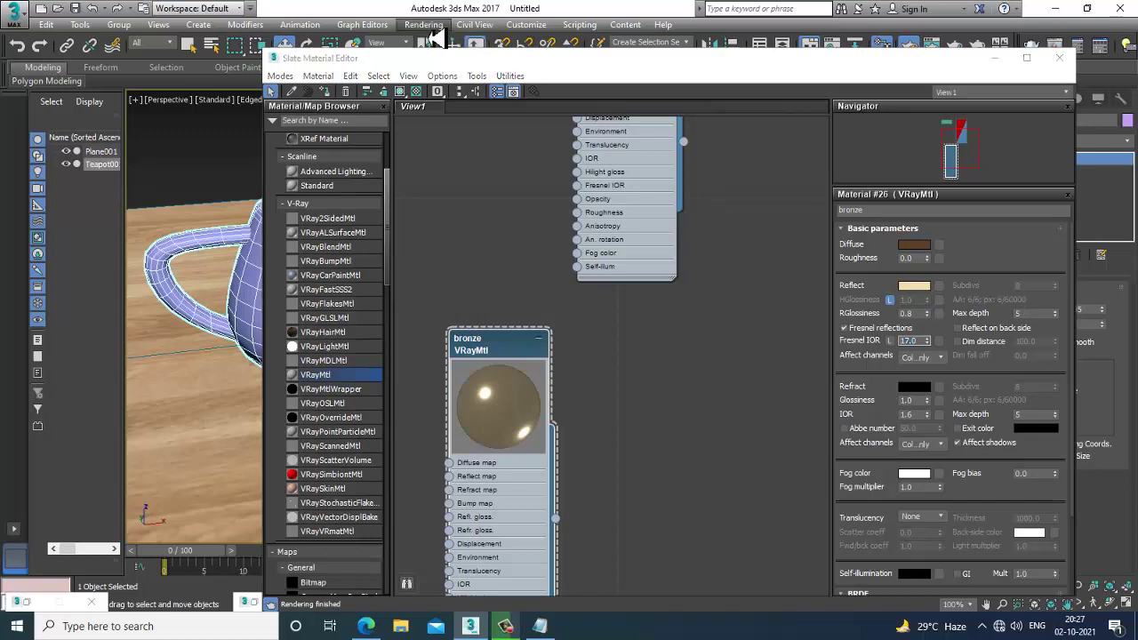
{"action": "left_click", "coordinate": [458, 92]}
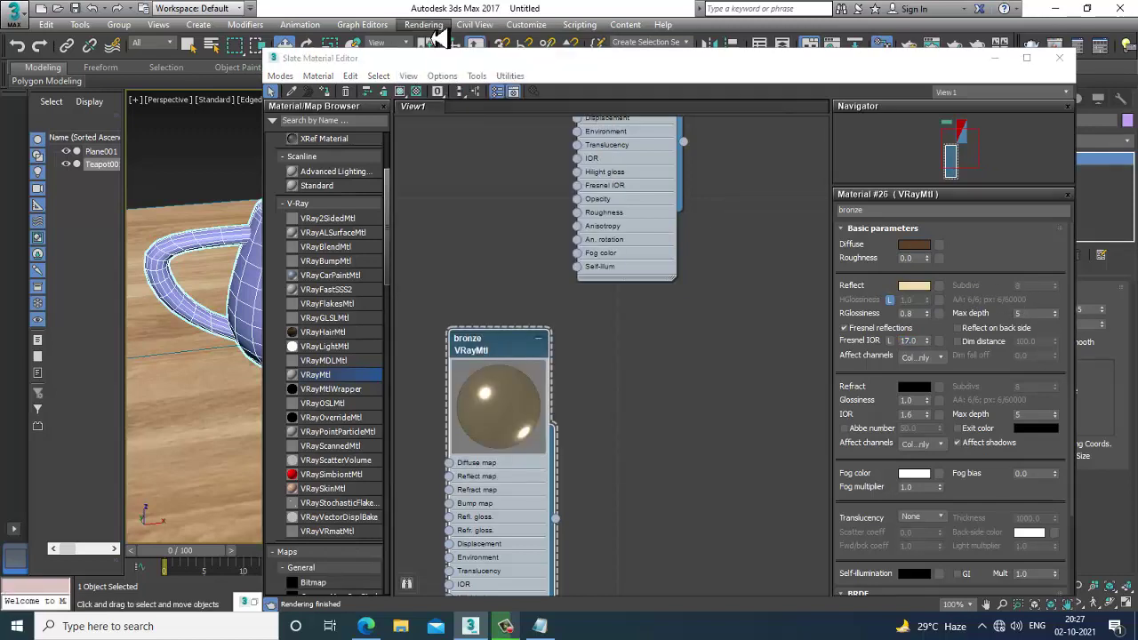
{"action": "left_click", "coordinate": [428, 26]}
{"action": "left_click", "coordinate": [452, 90]}
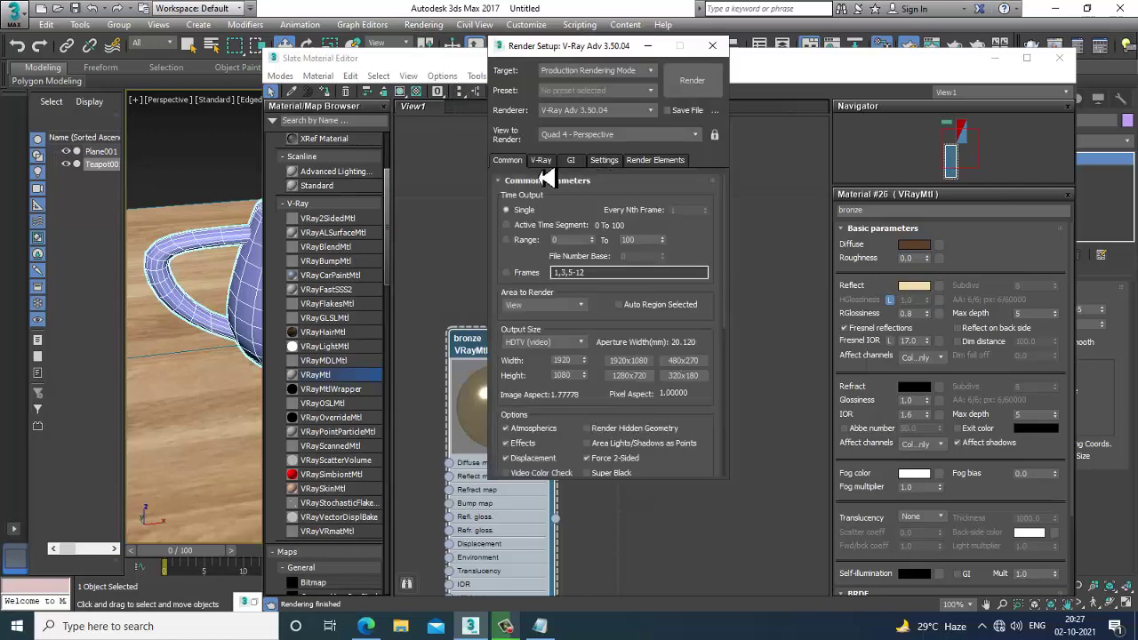
{"action": "left_click", "coordinate": [542, 161]}
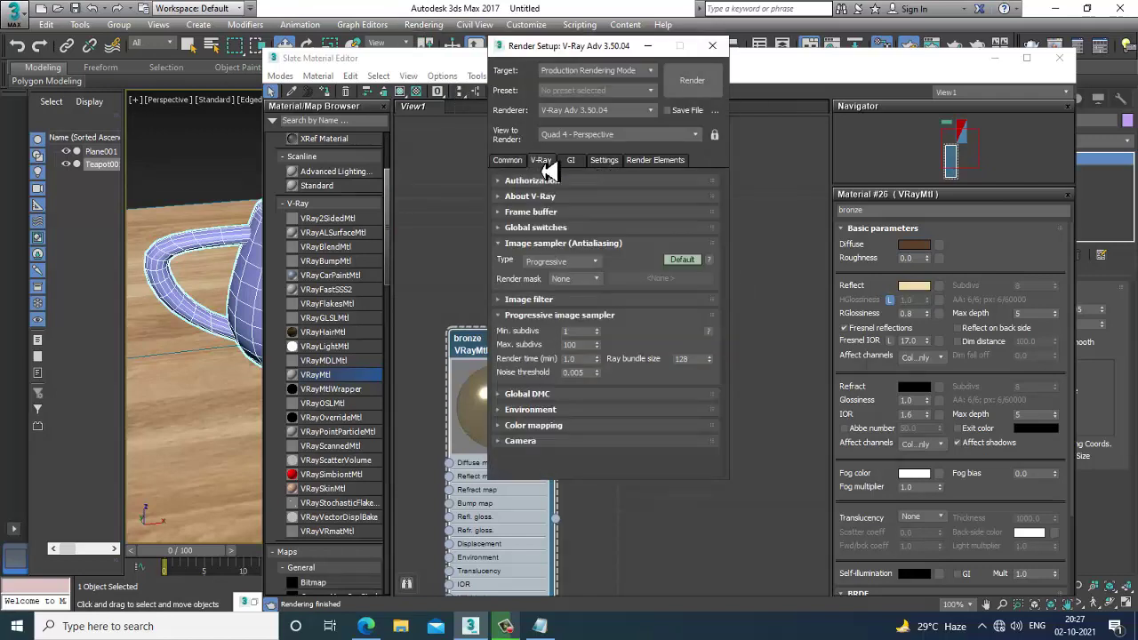
{"action": "left_click", "coordinate": [682, 259]}
{"action": "left_click", "coordinate": [594, 319]}
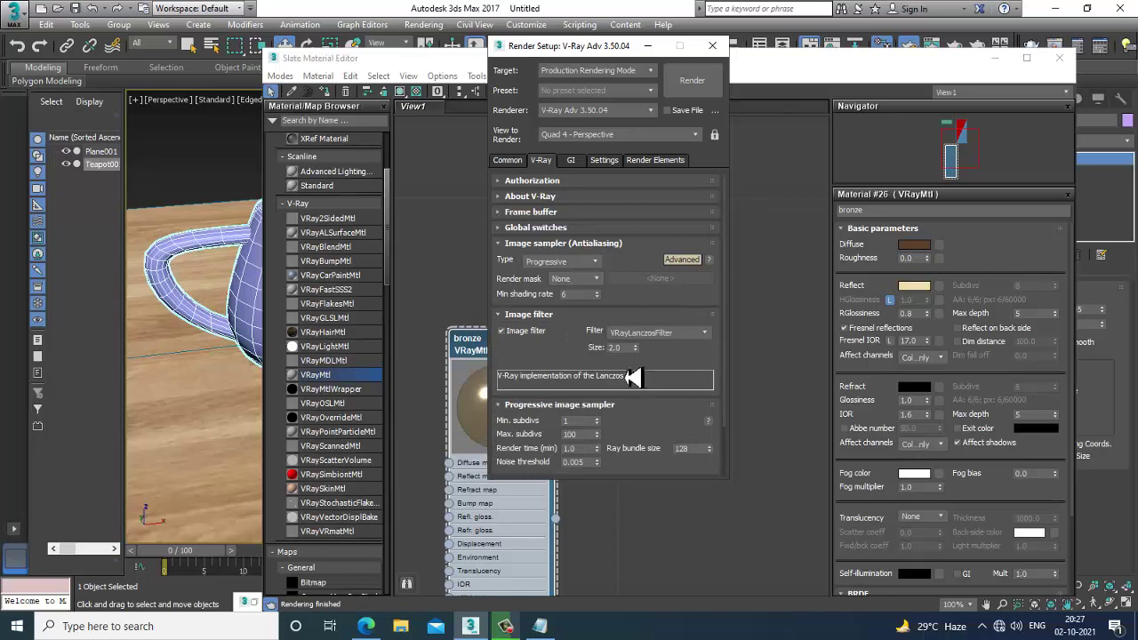
- Enable the use of local subdivs in the Global DMC settings of the V-Ray renderer
{"action": "scroll", "coordinate": [564, 364], "scroll_direction": "down", "scroll_amount": 3}
{"action": "left_click", "coordinate": [552, 423]}
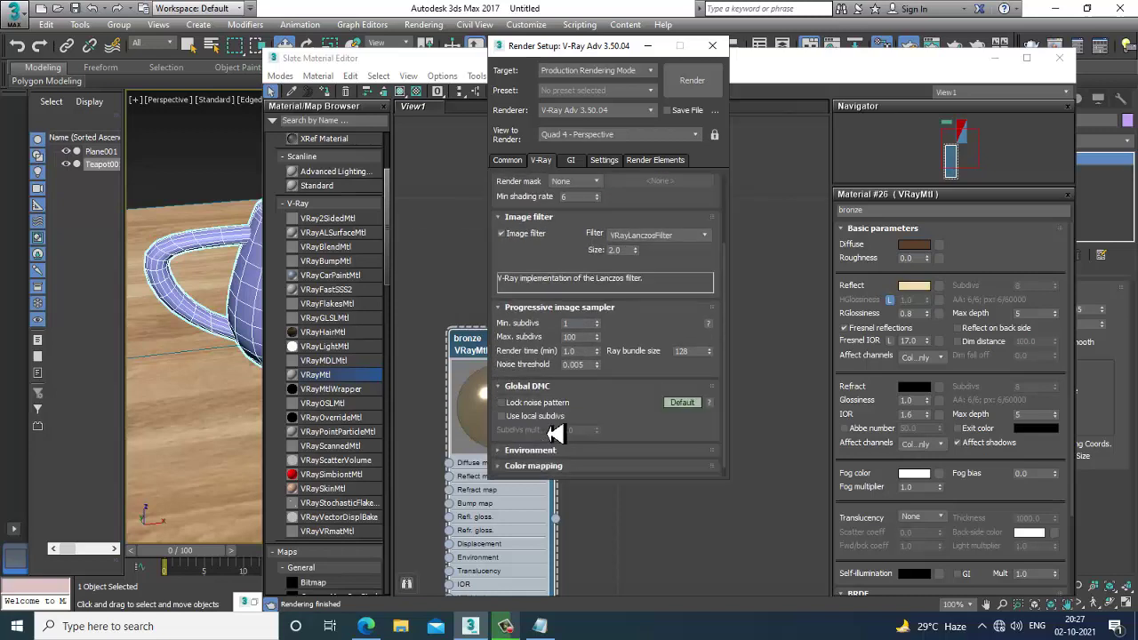
{"action": "scroll", "coordinate": [638, 409], "scroll_direction": "down", "scroll_amount": 1}
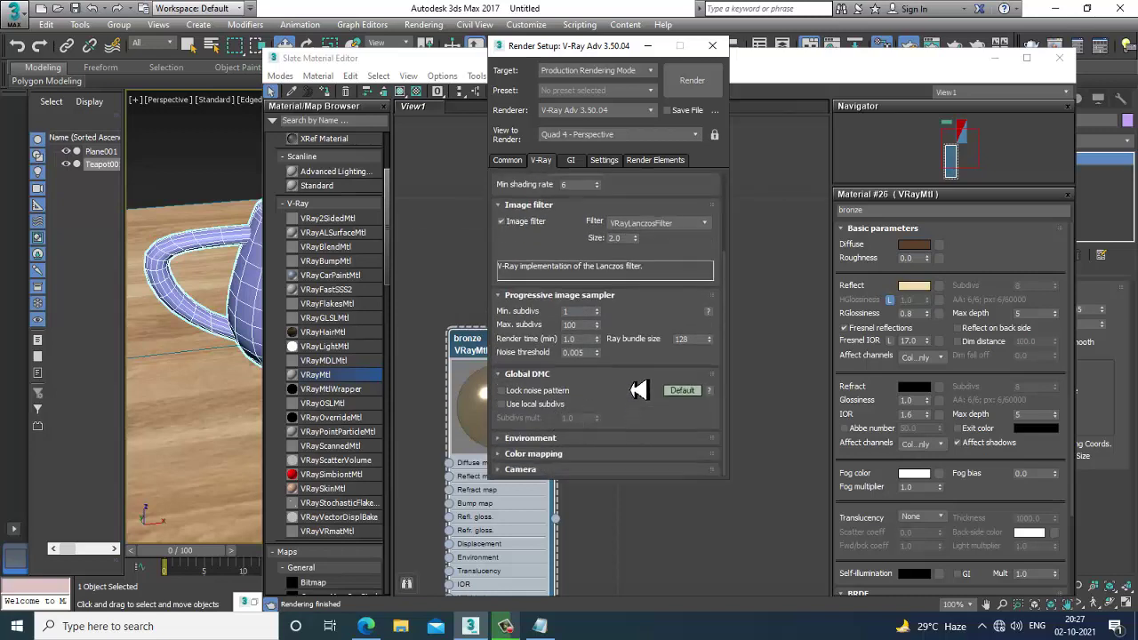
{"action": "left_click", "coordinate": [514, 408]}
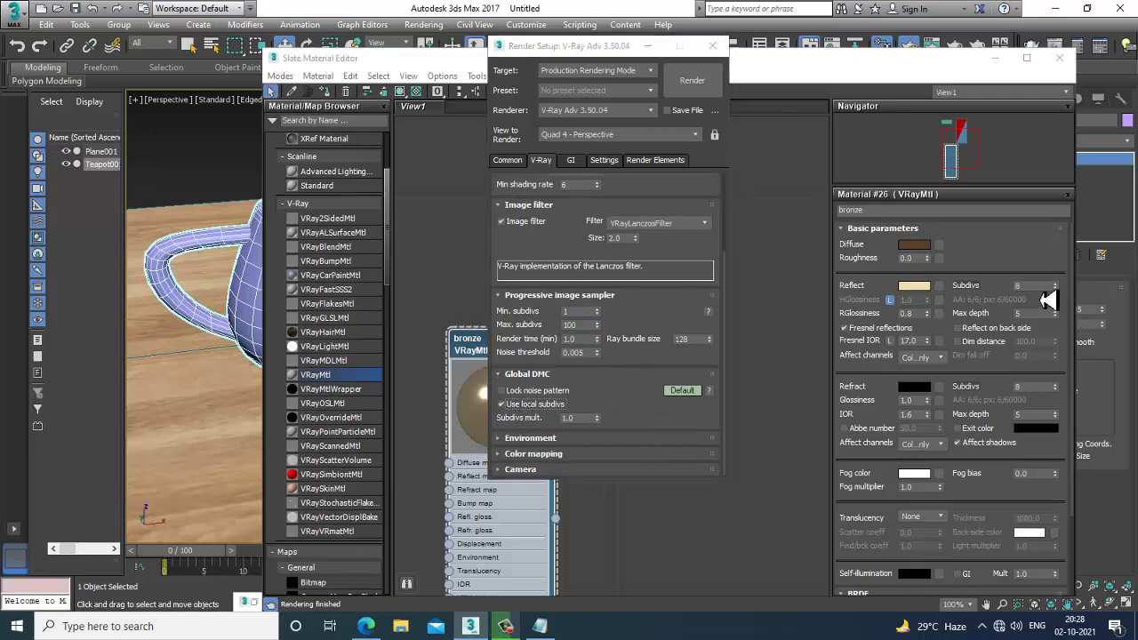
- Set the bronze material's reflection subdivs to 32 and its reflection max depth to 7
{"action": "left_click", "coordinate": [1035, 285]}
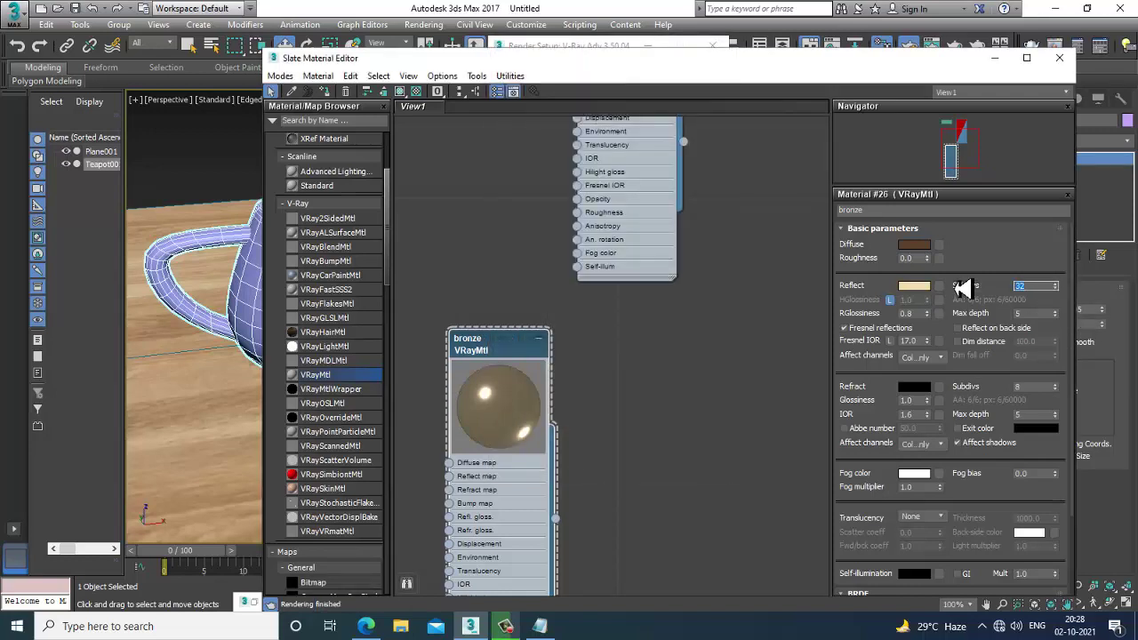
{"action": "key", "text": "Tab"}
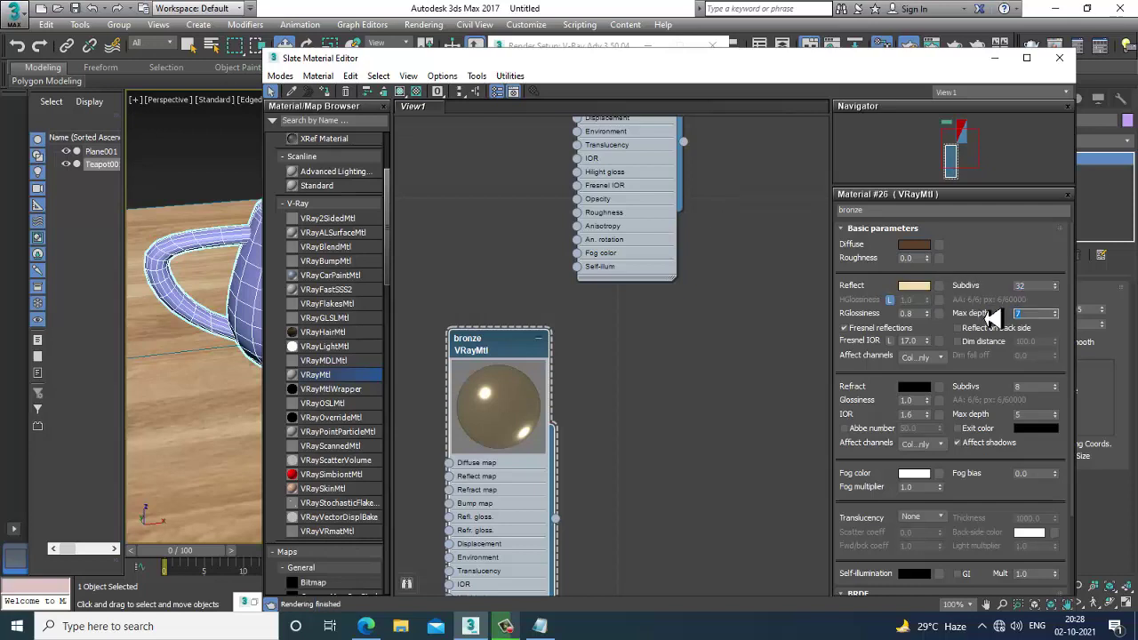
{"action": "left_click", "coordinate": [890, 341]}
{"action": "left_click", "coordinate": [891, 342]}
- Assign the bronze material to the selected teapot and render the perspective view to check it
{"action": "left_click", "coordinate": [327, 92]}
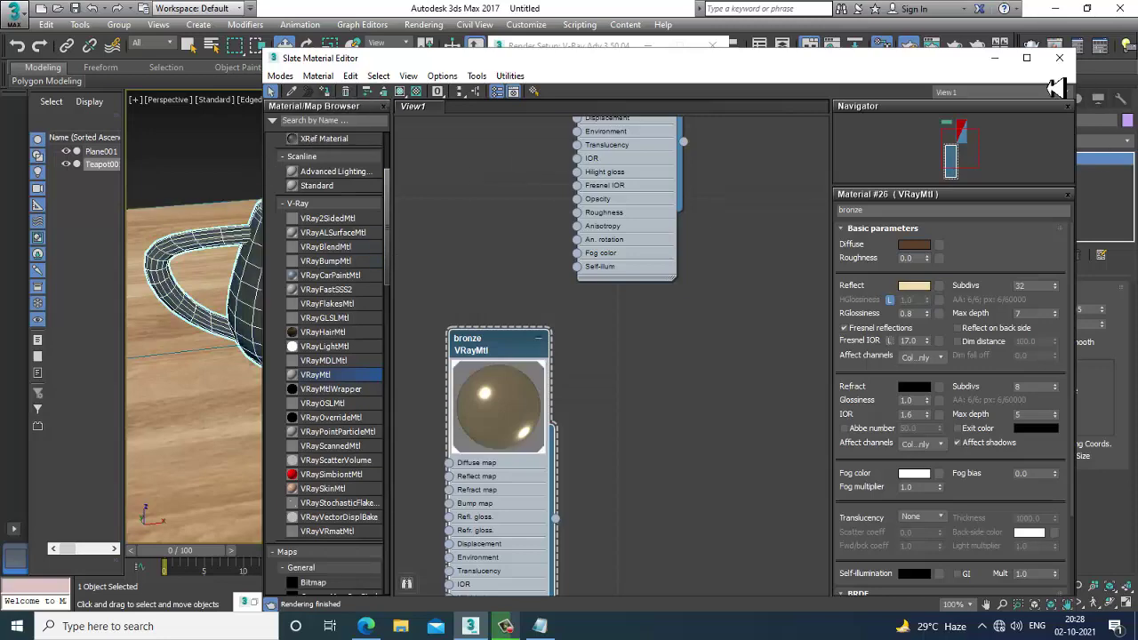
{"action": "left_click", "coordinate": [996, 58]}
{"action": "middle_click_drag", "start_coordinate": [444, 312], "coordinate": [459, 317], "text": "alt"}
{"action": "left_click", "coordinate": [689, 90]}
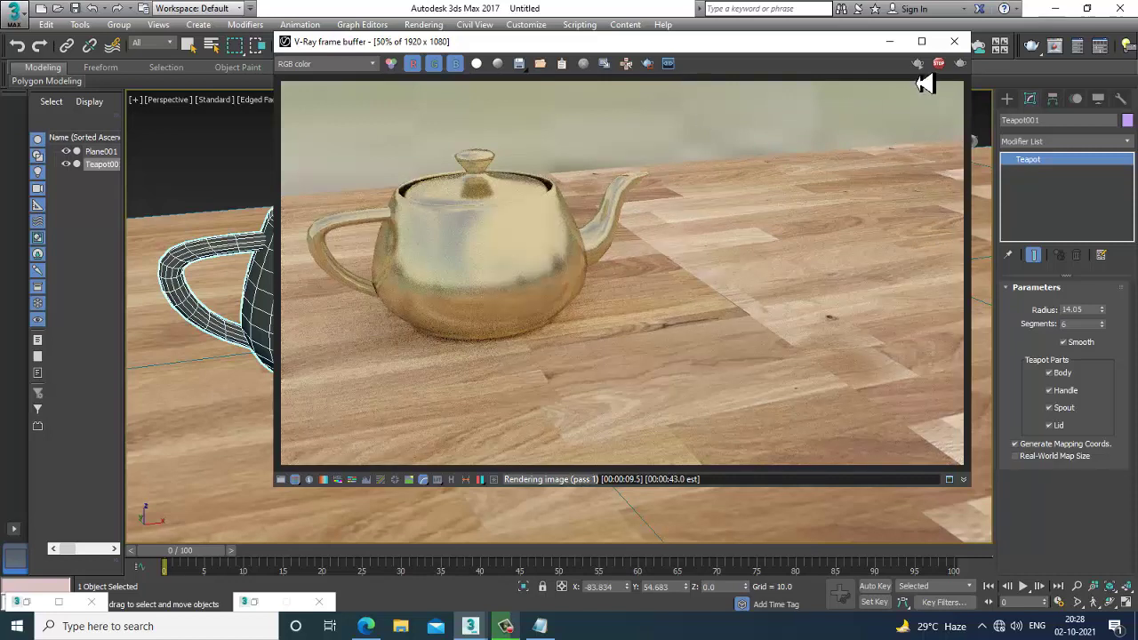
{"action": "left_click", "coordinate": [954, 41]}
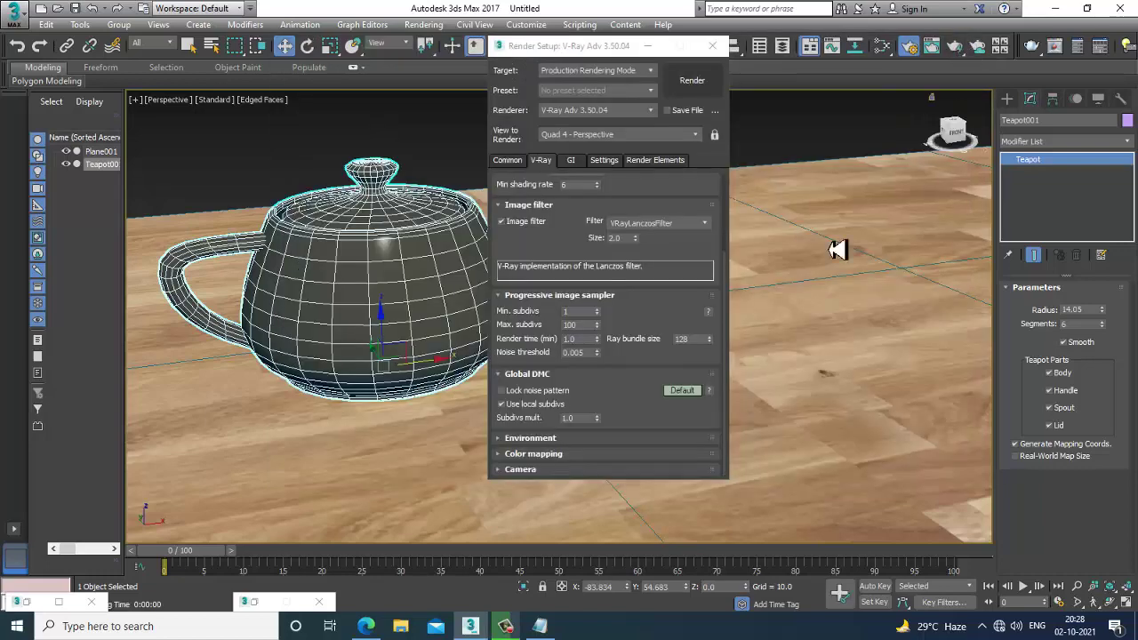
{"action": "left_click", "coordinate": [712, 46]}
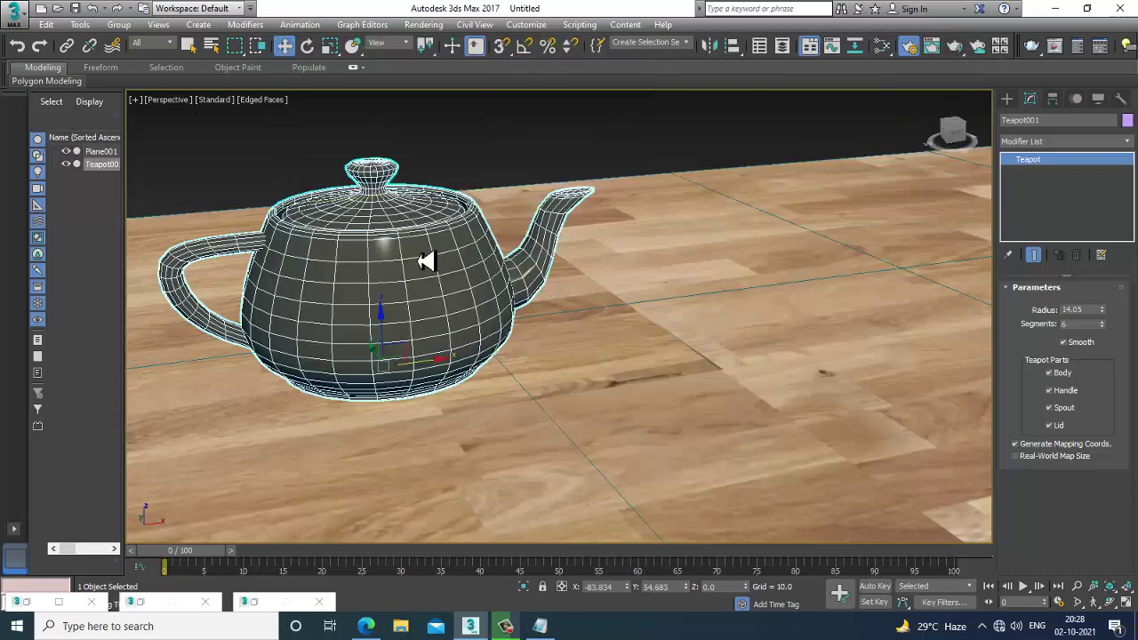
- Review the diffuse and reflection color values of the bronze material without changing them
{"action": "key", "text": "m"}
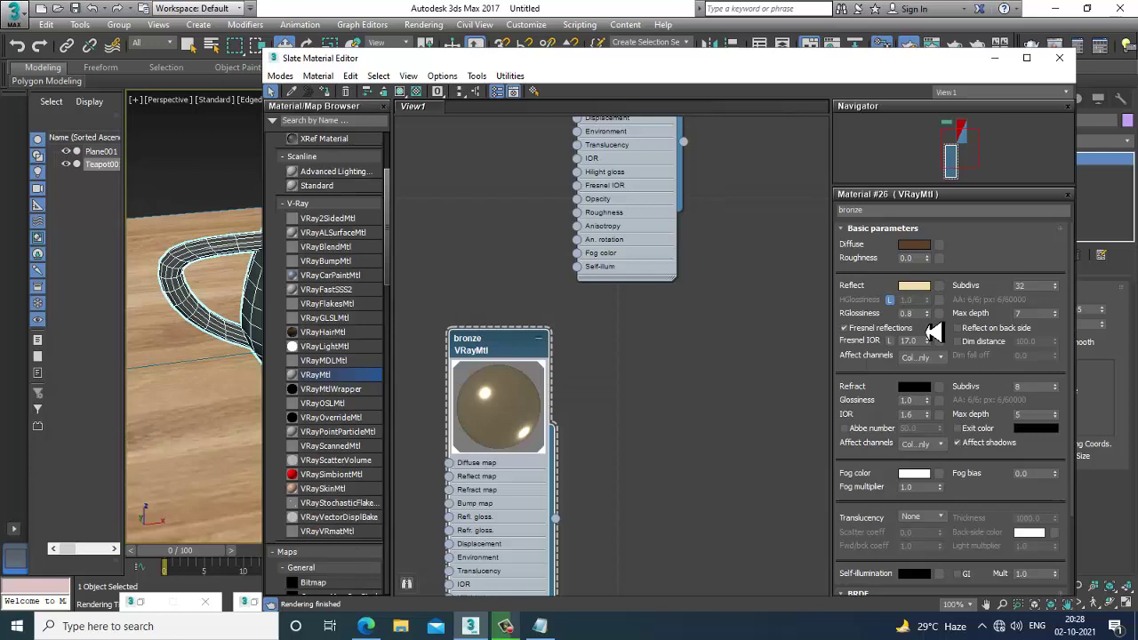
{"action": "left_click", "coordinate": [921, 245]}
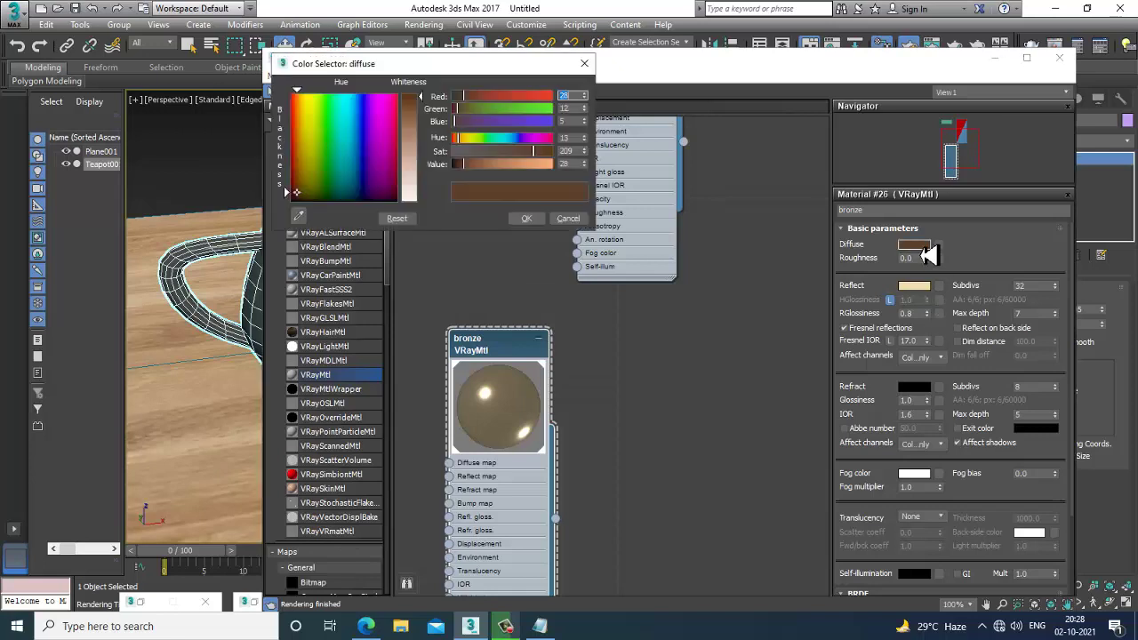
{"action": "left_click", "coordinate": [572, 220]}
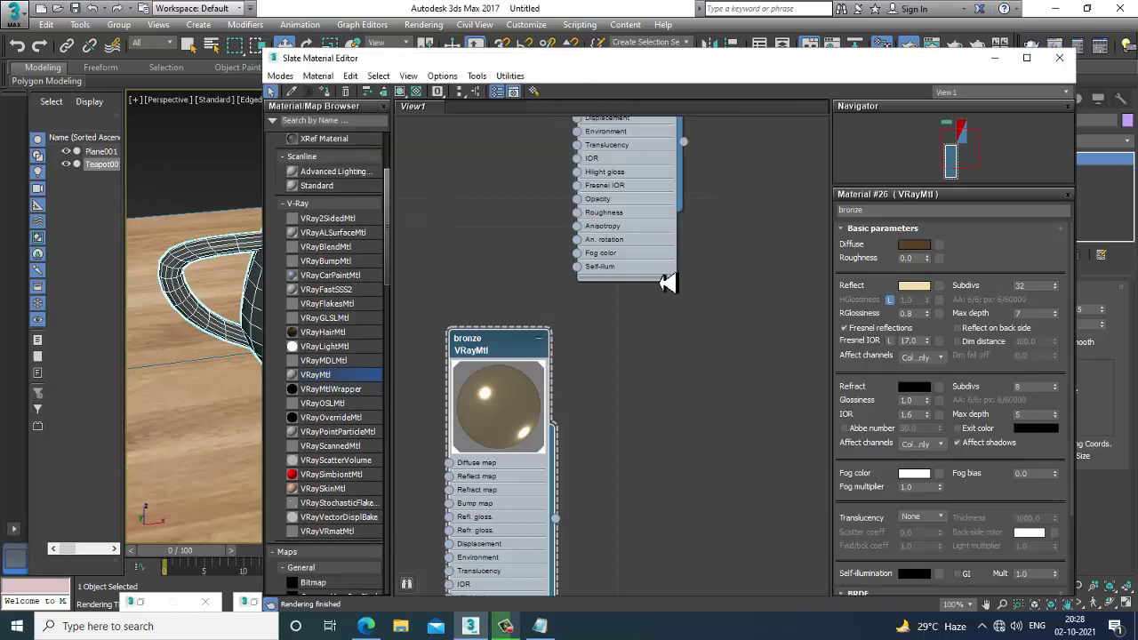
{"action": "left_click", "coordinate": [916, 290]}
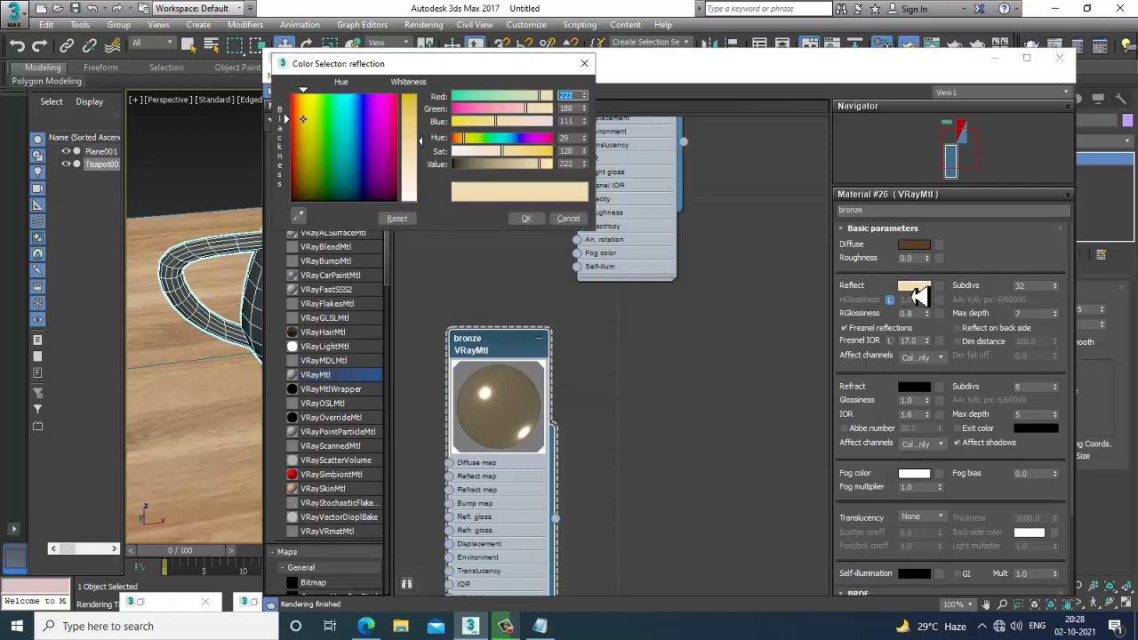
{"action": "left_click", "coordinate": [524, 219]}
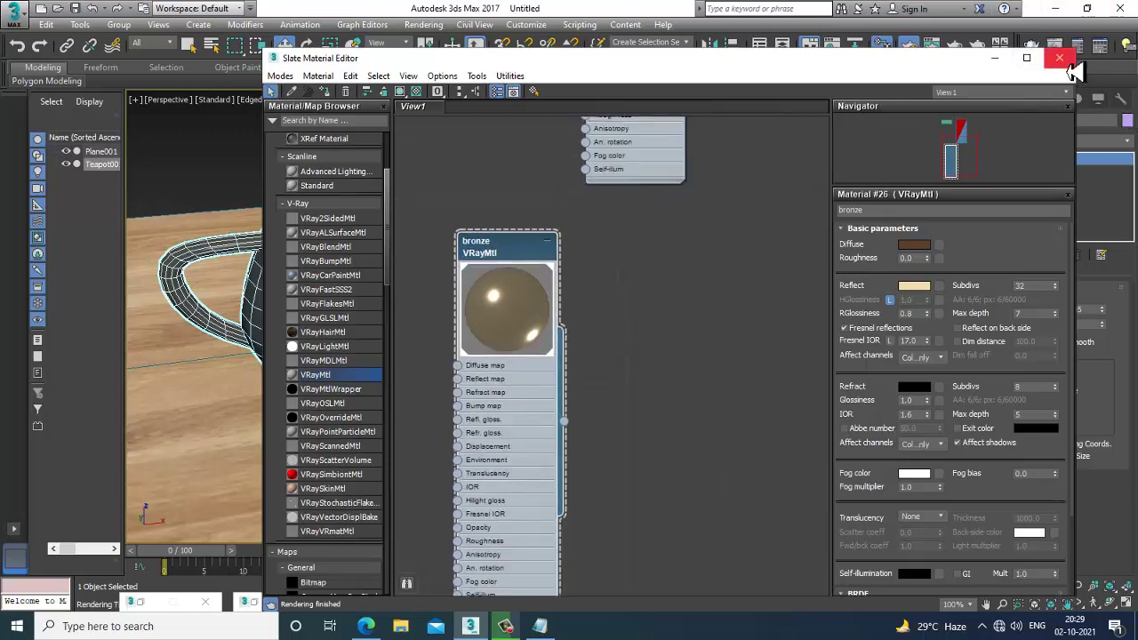
- Clone the teapot as a single independent copy, about 47 units along the X axis from the original
{"action": "left_click", "coordinate": [996, 57]}
{"action": "left_click", "coordinate": [1008, 99]}
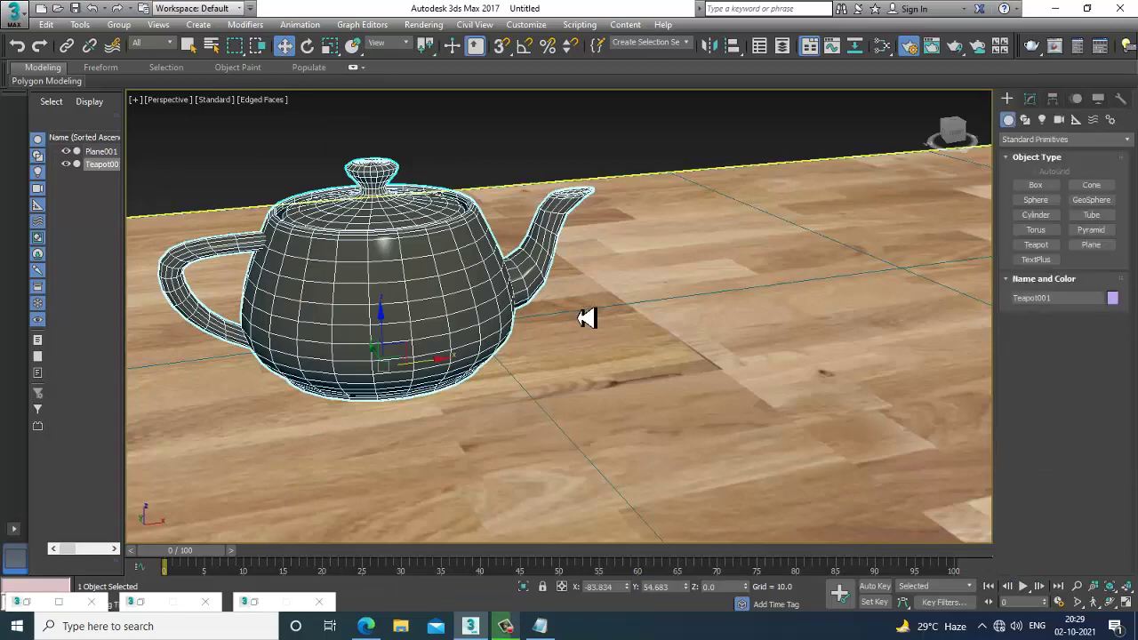
{"action": "scroll", "coordinate": [584, 318], "scroll_direction": "down", "scroll_amount": 3}
{"action": "scroll", "coordinate": [602, 338], "scroll_direction": "up", "scroll_amount": 4}
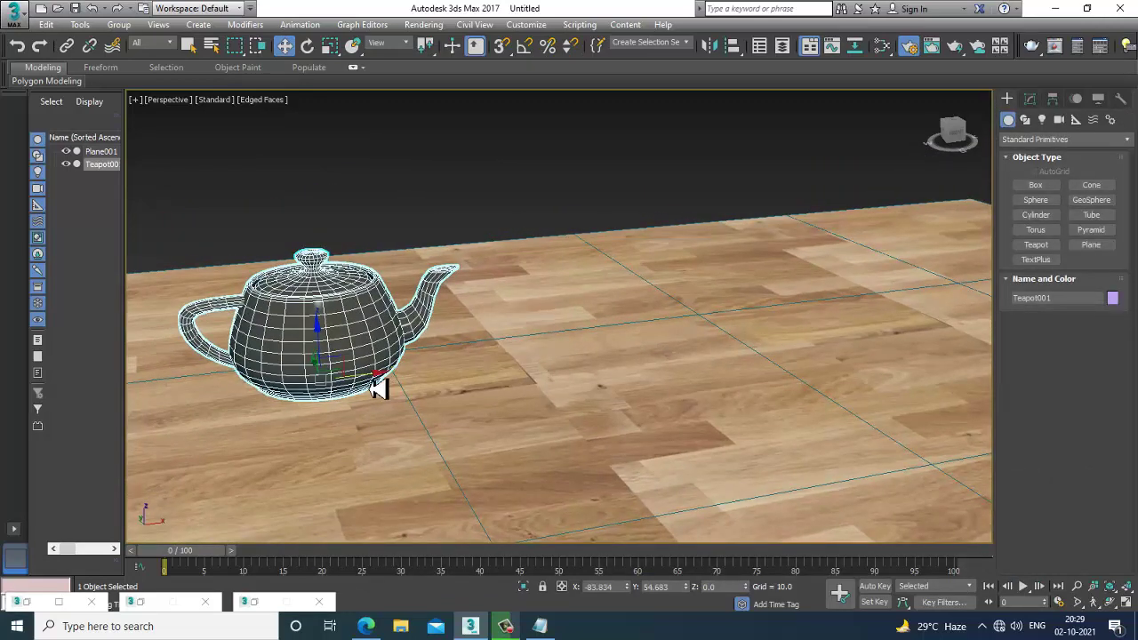
{"action": "left_click_drag", "start_coordinate": [376, 386], "coordinate": [639, 342], "text": "shift"}
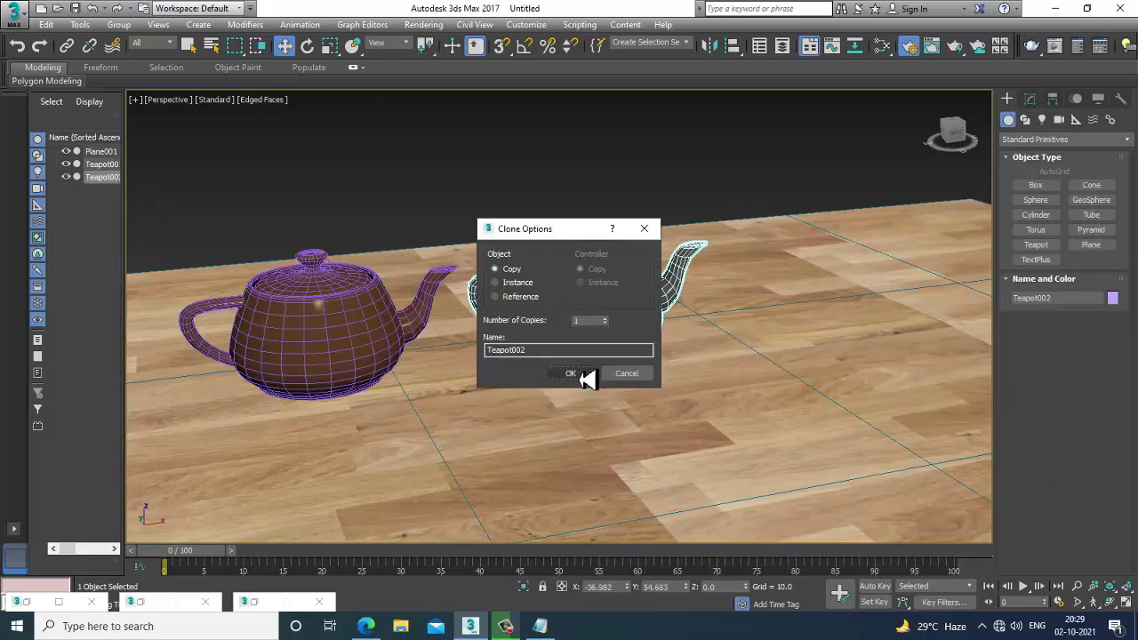
{"action": "left_click", "coordinate": [584, 374]}
{"action": "mouse_move", "coordinate": [587, 381]}
{"action": "middle_mouse_down"}
{"action": "mouse_move", "coordinate": [617, 346]}
{"action": "mouse_move", "coordinate": [636, 345]}
{"action": "middle_mouse_up"}
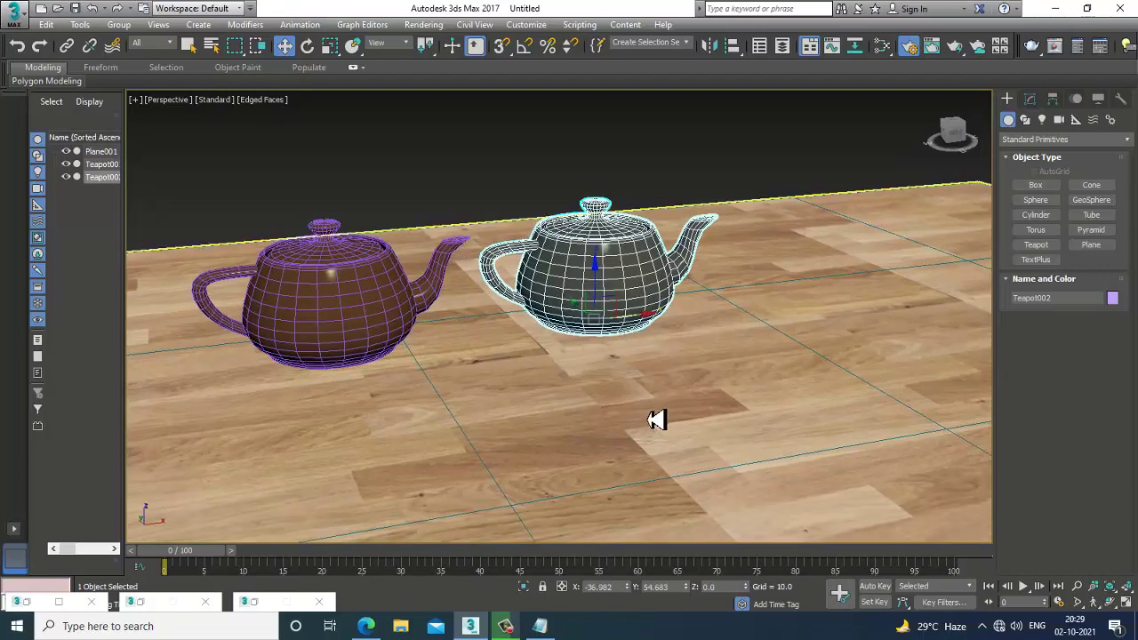
- Add another VRayMtl beside the bronze node in the material view and name it Chrome
{"action": "key", "text": "m"}
{"action": "left_click_drag", "start_coordinate": [577, 307], "coordinate": [674, 273]}
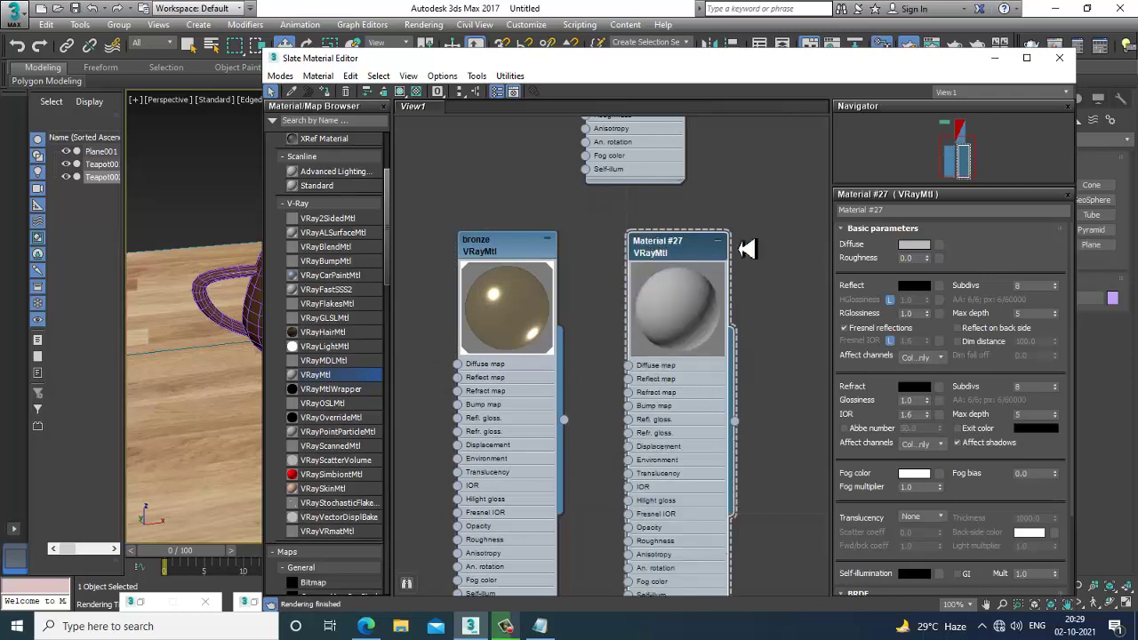
{"action": "left_click", "coordinate": [900, 211]}
{"action": "type", "text": "Chrome"}
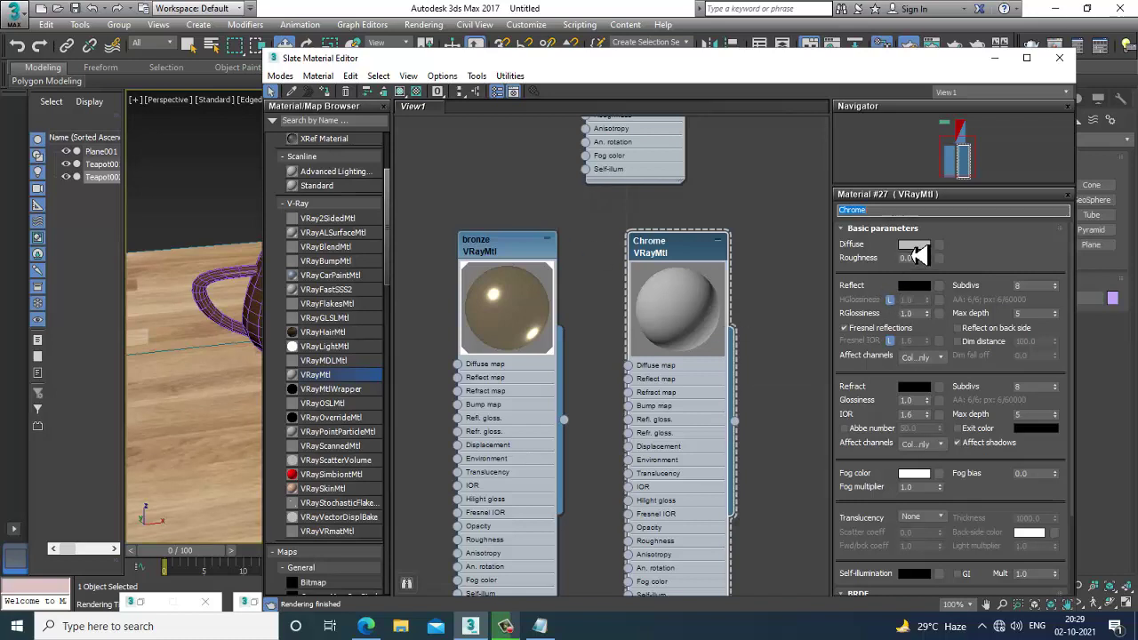
- Set the Chrome material's diffuse color to red 6, green 6, blue 6
{"action": "left_click", "coordinate": [912, 245]}
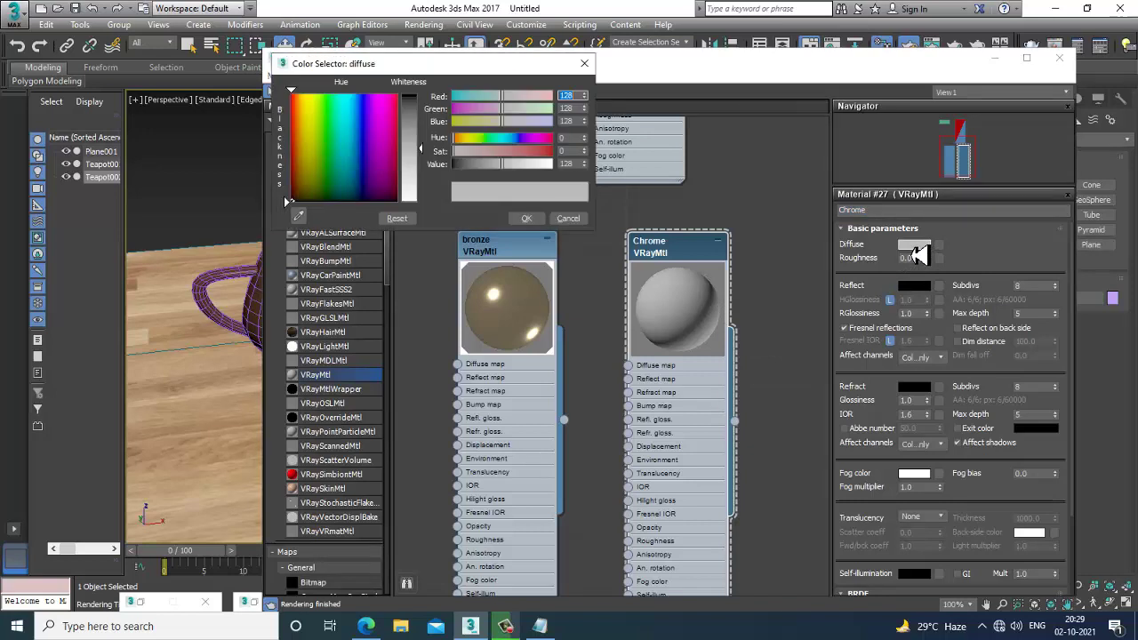
{"action": "type", "text": "6"}
{"action": "key", "text": "Tab"}
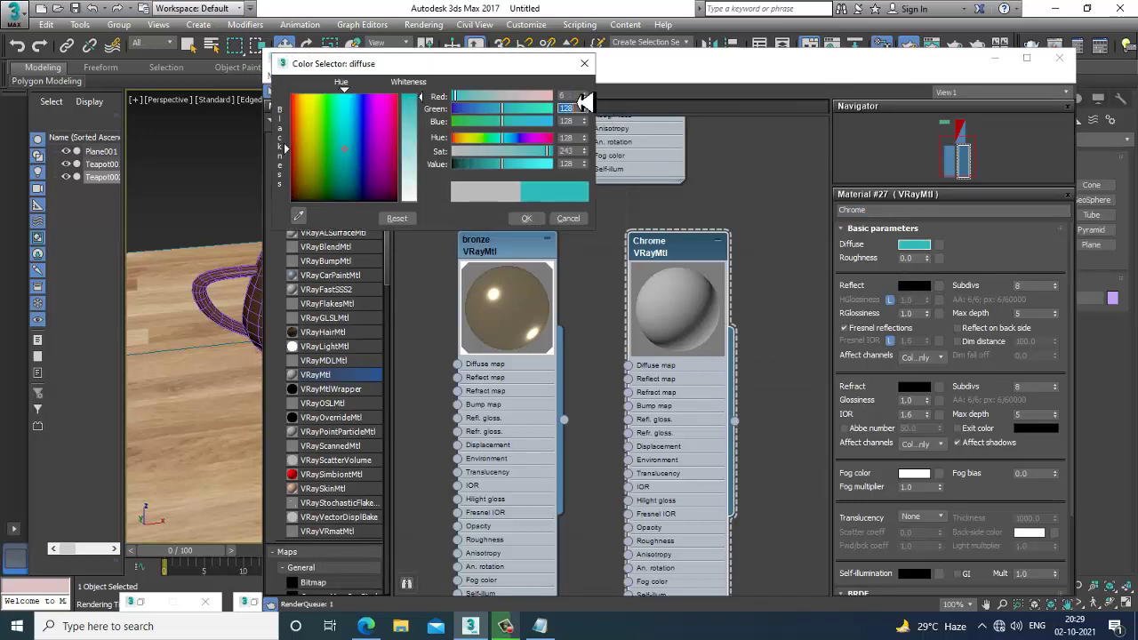
{"action": "type", "text": "6"}
{"action": "key", "text": "Tab"}
{"action": "type", "text": "6"}
{"action": "key", "text": "Return"}
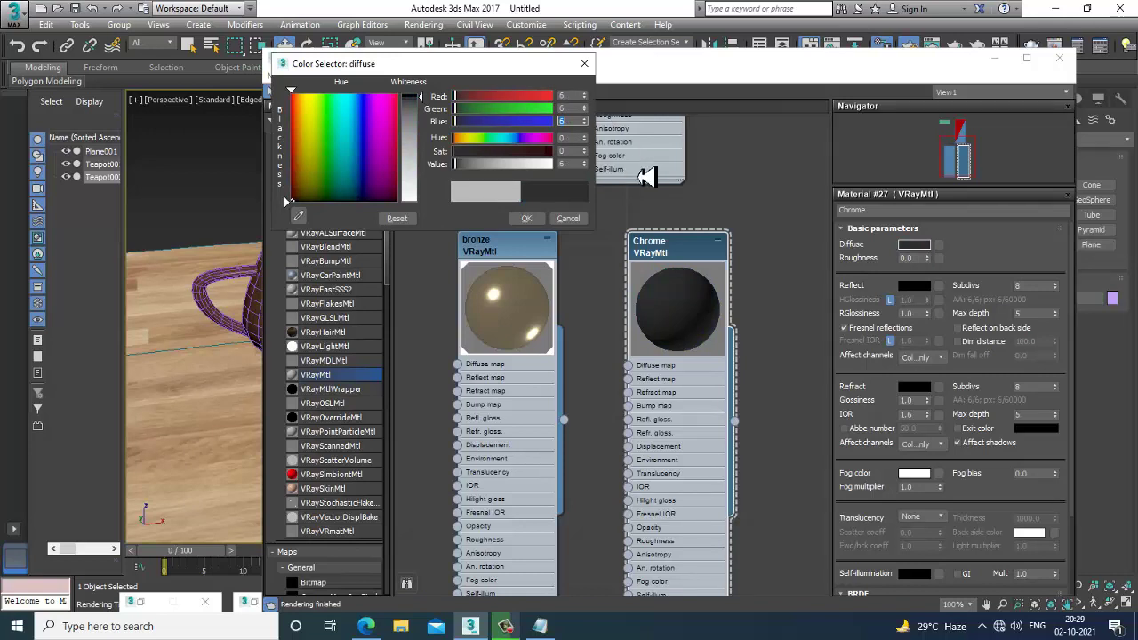
{"action": "left_click", "coordinate": [532, 219]}
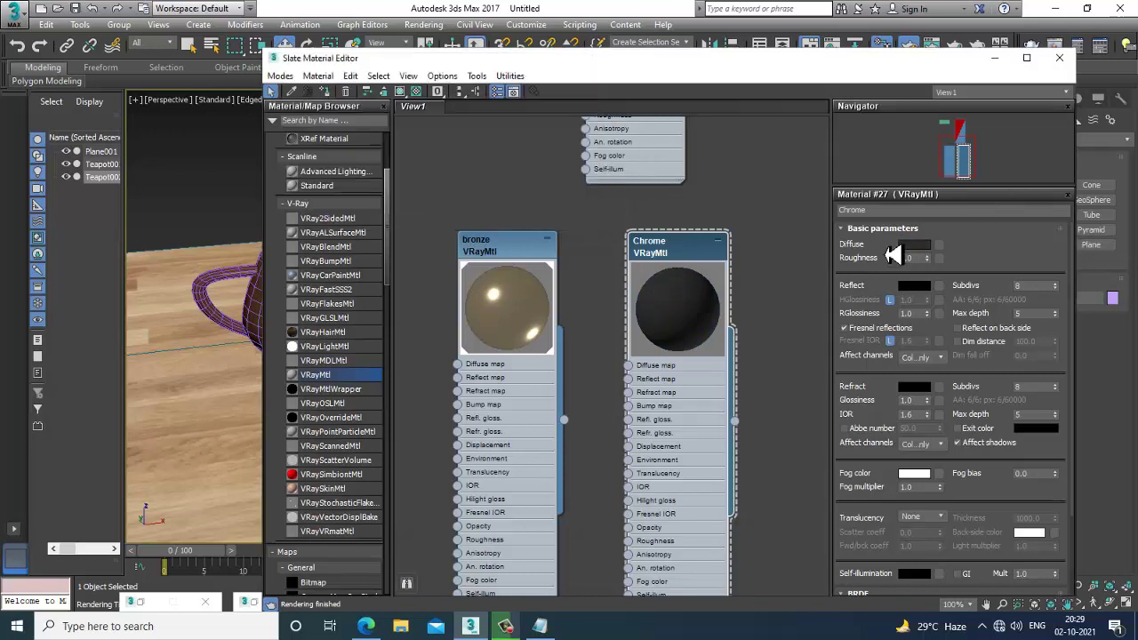
- Set the Chrome material's reflection color to red 230, green 230, blue 230
{"action": "left_click", "coordinate": [916, 286]}
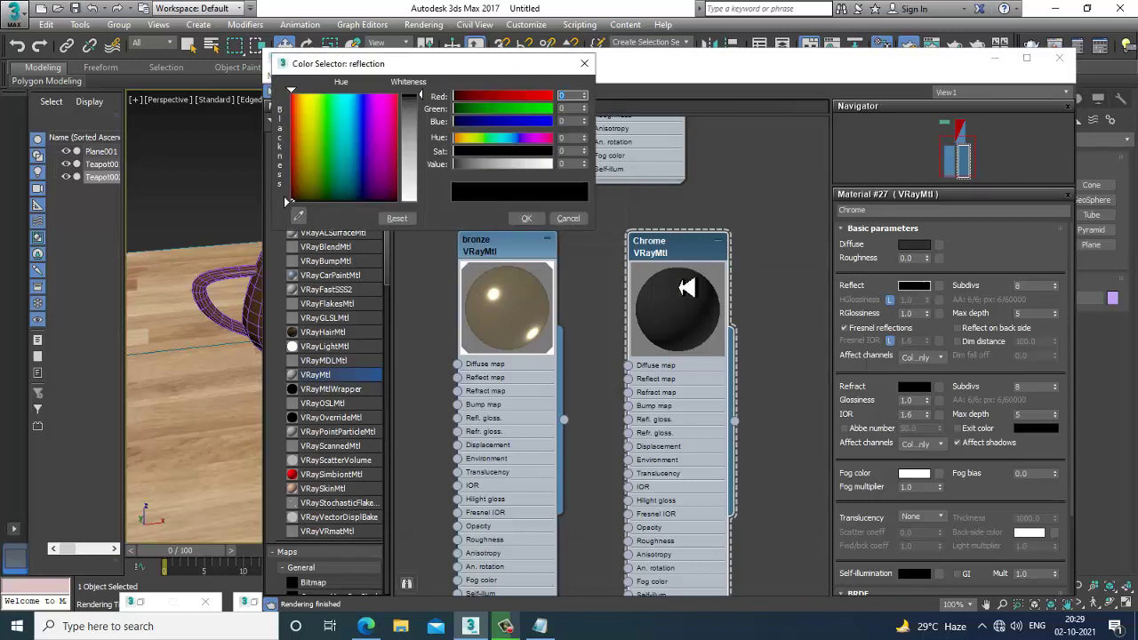
{"action": "type", "text": "230"}
{"action": "key", "text": "Tab"}
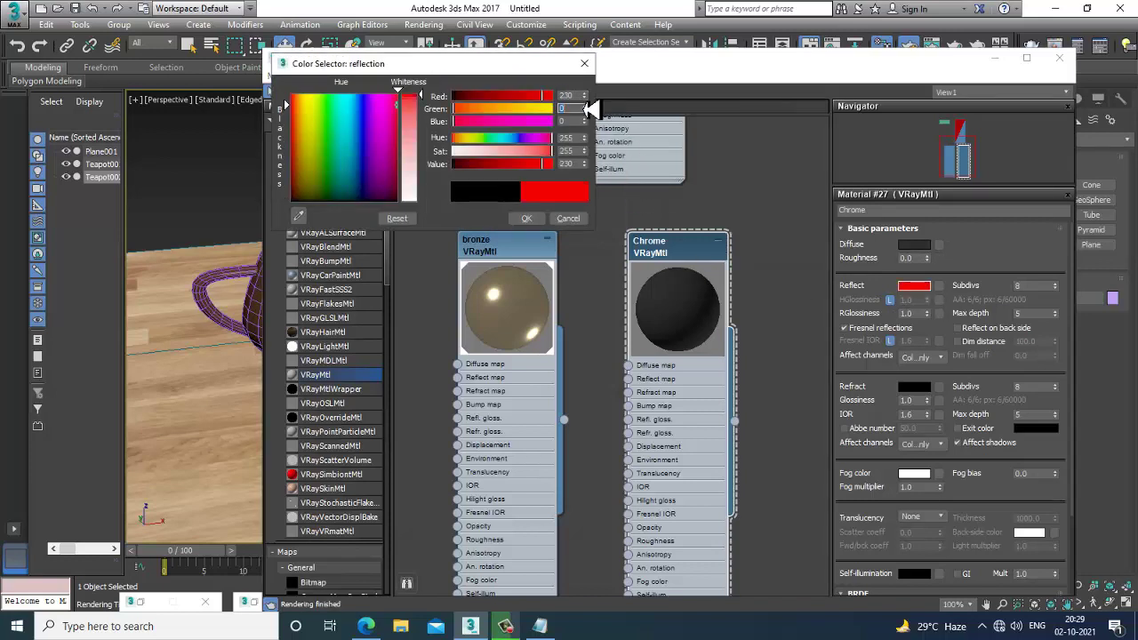
{"action": "key", "text": "Tab"}
{"action": "type", "text": "230"}
{"action": "key", "text": "Return"}
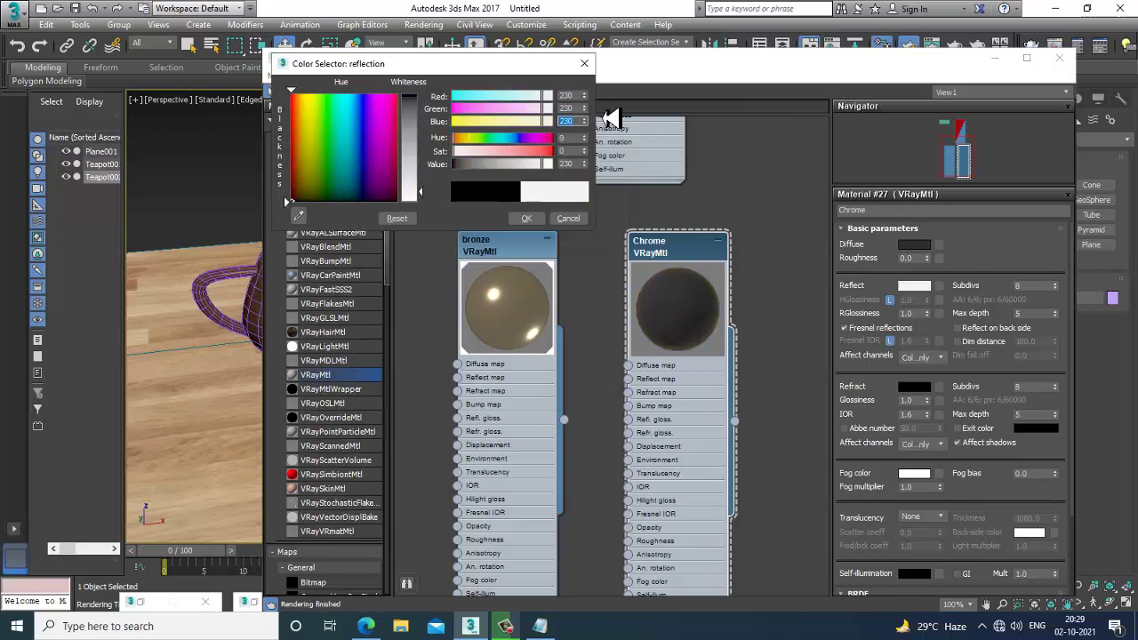
{"action": "left_click", "coordinate": [527, 221]}
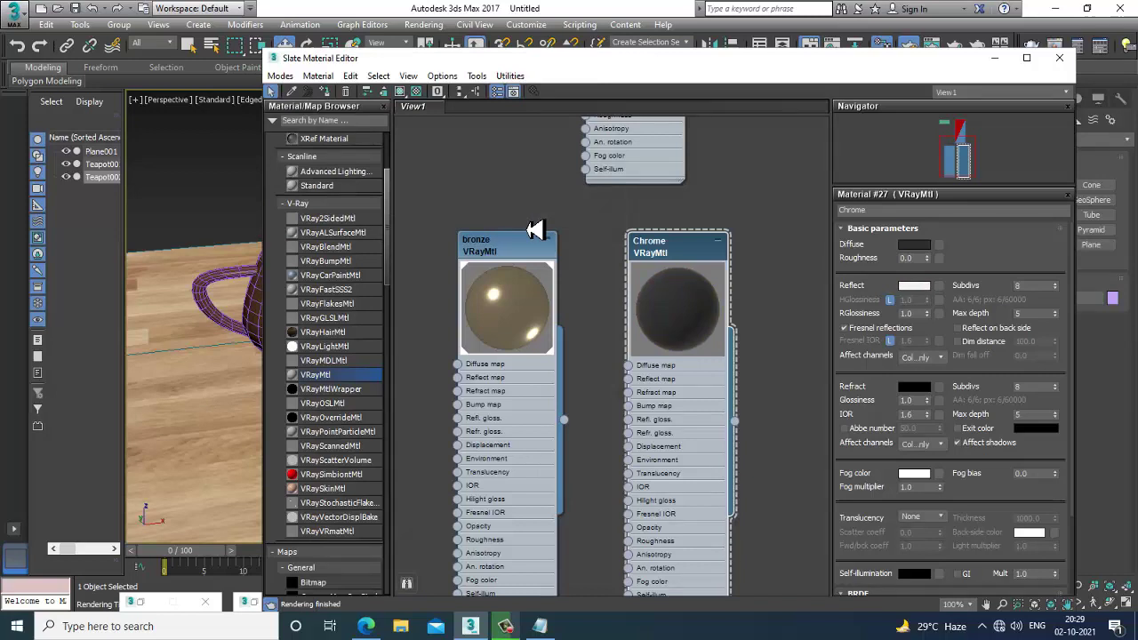
- Set the Chrome material's reflection glossiness to 0.99, unlock its Fresnel IOR, and set the IOR to 25
{"action": "left_click", "coordinate": [909, 314]}
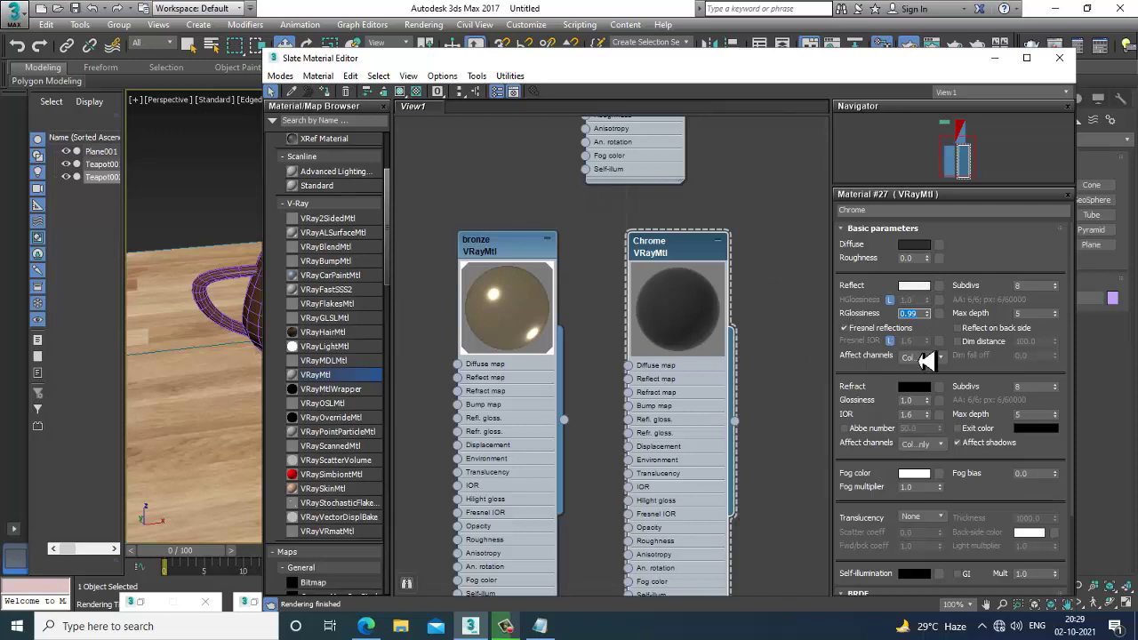
{"action": "left_click", "coordinate": [890, 342]}
{"action": "left_click", "coordinate": [916, 341]}
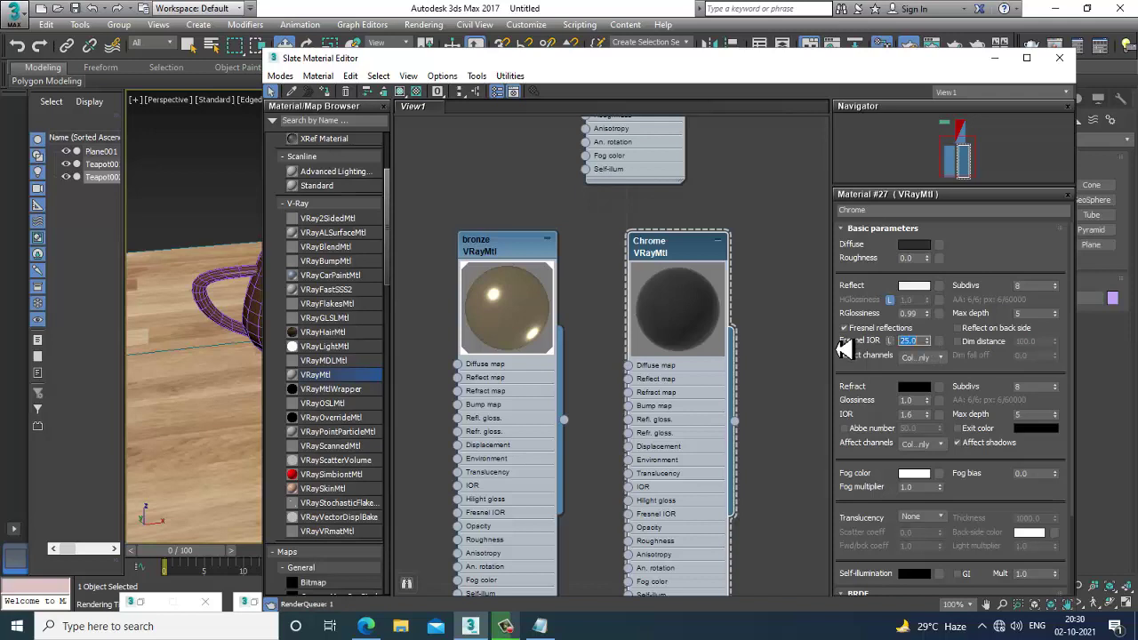
- Set the Chrome material's reflection subdivs to 32 and max depth to 10, and apply it to the second teapot with viewport display enabled
{"action": "double_click", "coordinate": [1023, 285]}
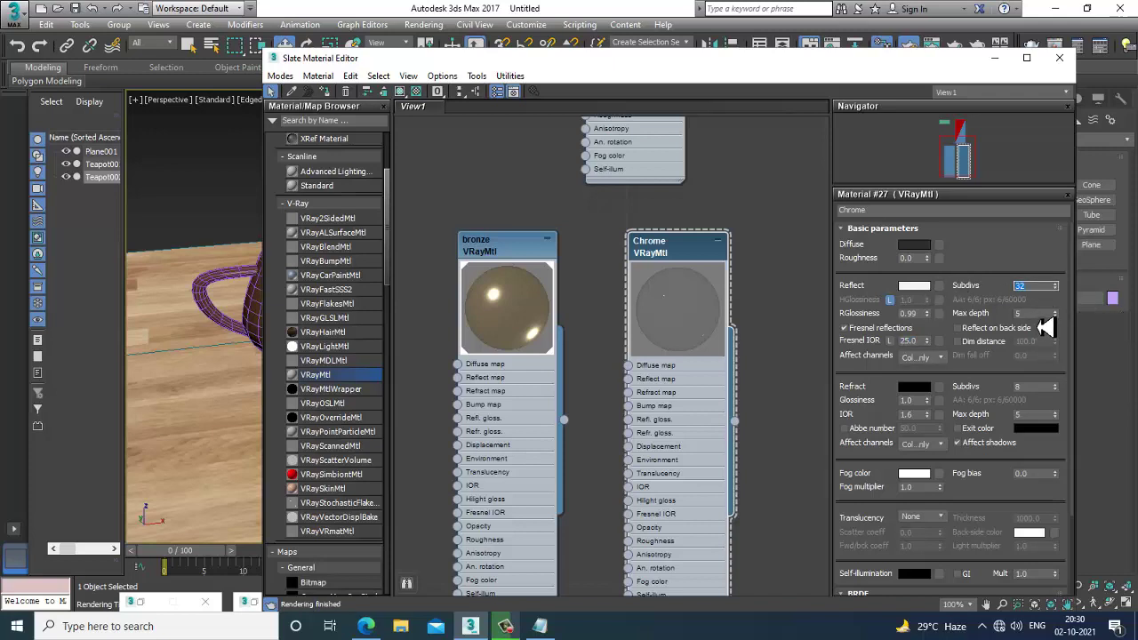
{"action": "key", "text": "Tab"}
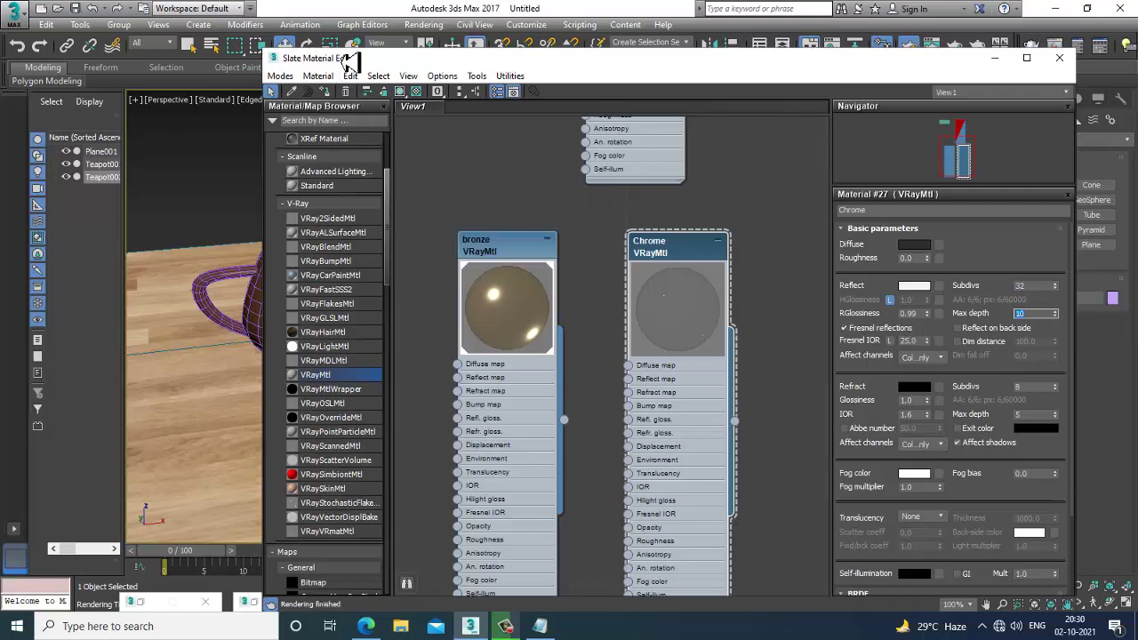
{"action": "left_click_drag", "start_coordinate": [355, 57], "coordinate": [469, 249]}
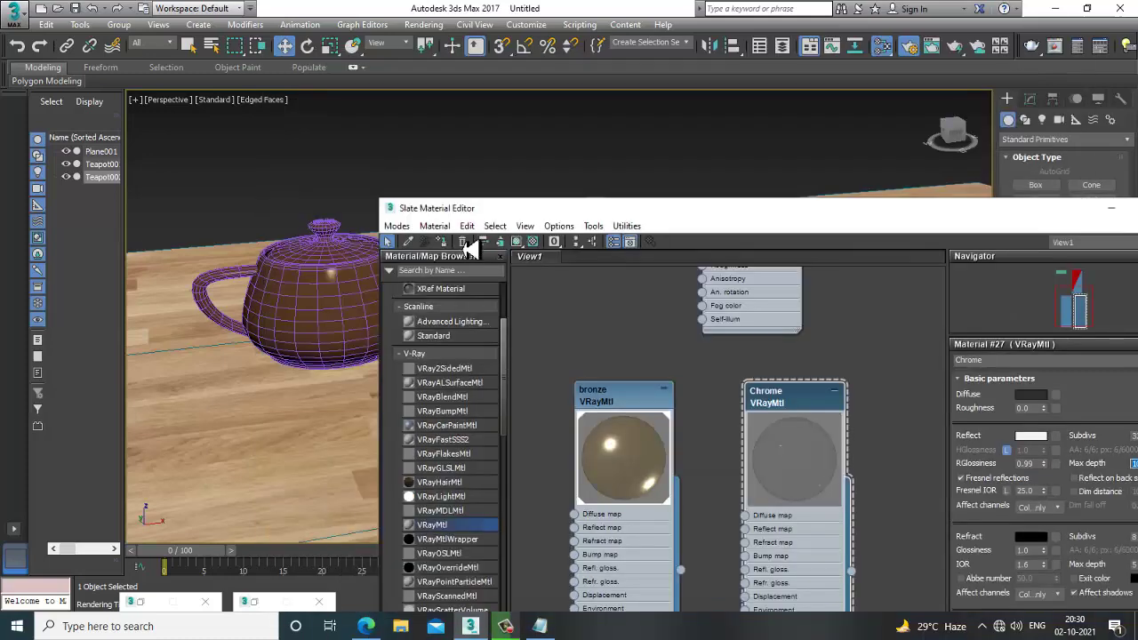
{"action": "left_click", "coordinate": [517, 241]}
{"action": "left_click", "coordinate": [1111, 210]}
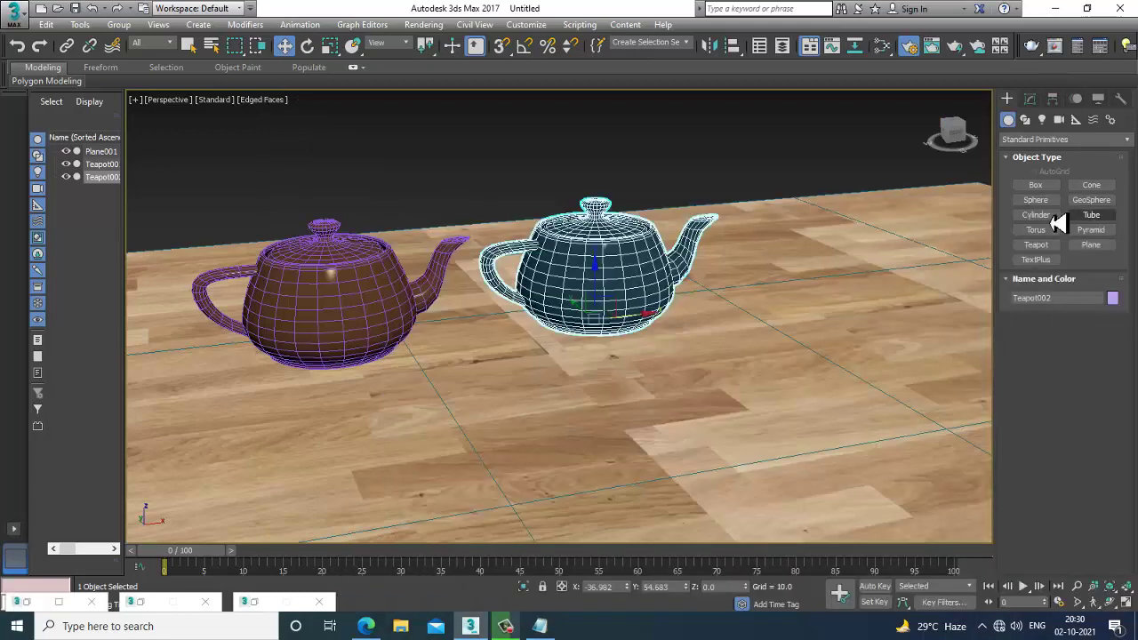
- Render a close-up of the chrome teapot in the Perspective view and dismiss the rendered image
{"action": "scroll", "coordinate": [798, 231], "scroll_direction": "up", "scroll_amount": 6}
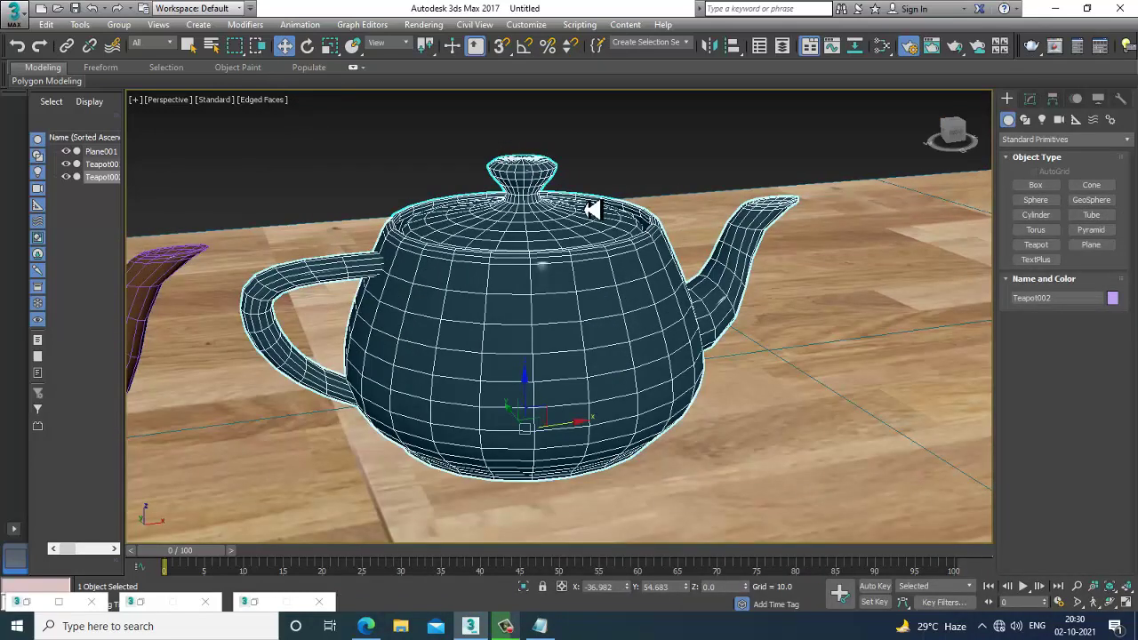
{"action": "left_click", "coordinate": [423, 24]}
{"action": "left_click", "coordinate": [442, 45]}
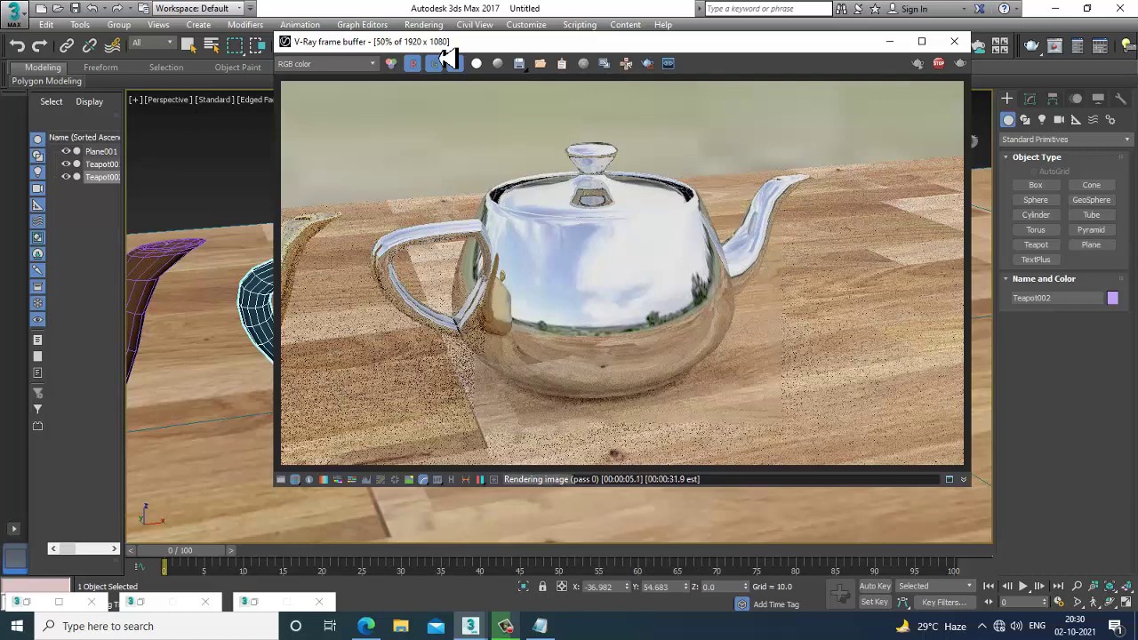
{"action": "left_click", "coordinate": [954, 42]}
- Try a reflection glossiness of 0.56 on the Chrome material and test it with a render
{"action": "key", "text": "m"}
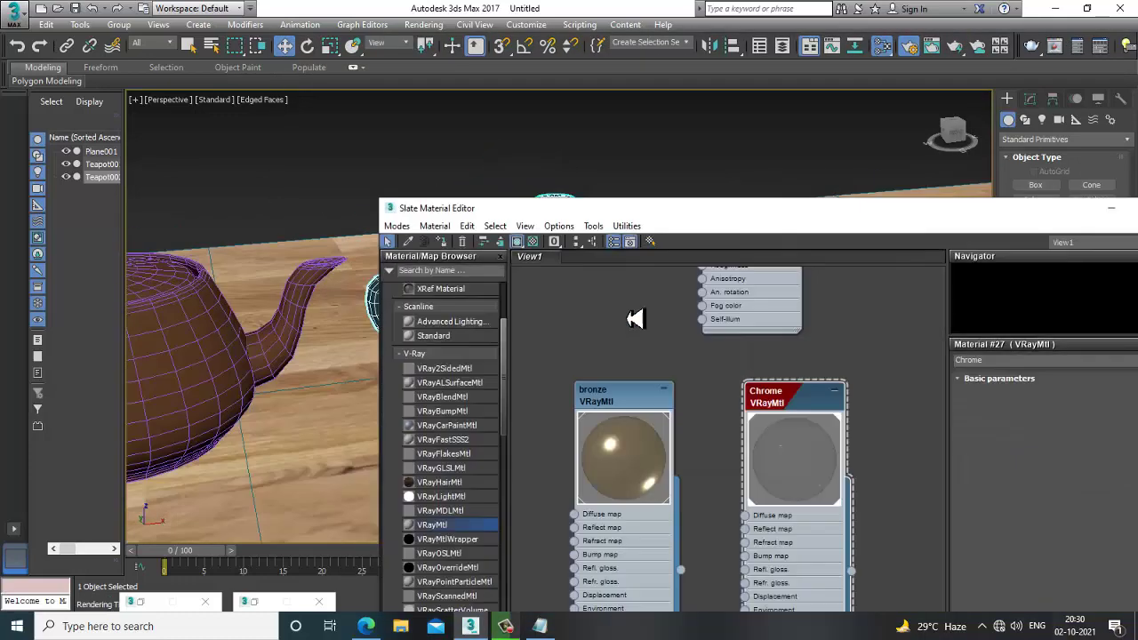
{"action": "left_click_drag", "start_coordinate": [805, 151], "coordinate": [707, 67]}
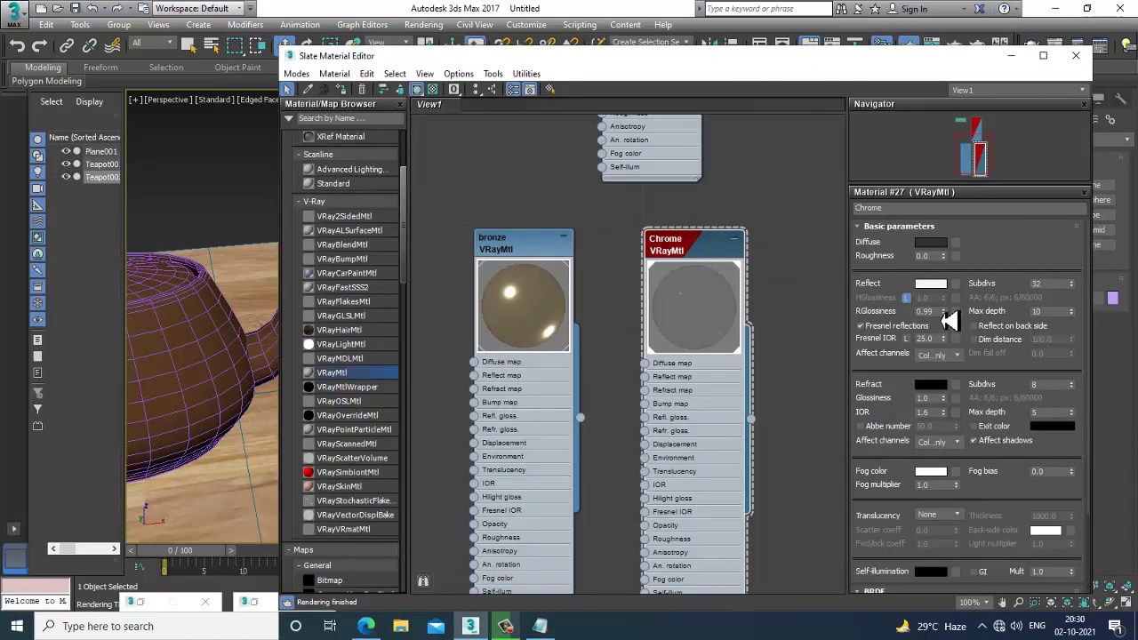
{"action": "left_click_drag", "start_coordinate": [944, 316], "coordinate": [954, 359]}
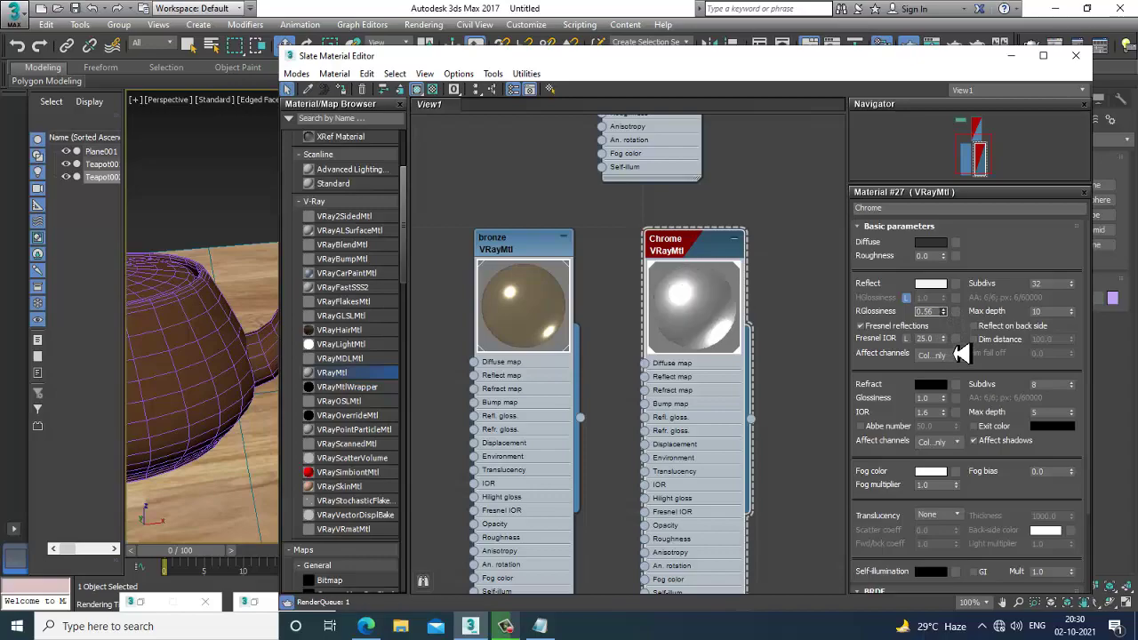
{"action": "left_click", "coordinate": [423, 24]}
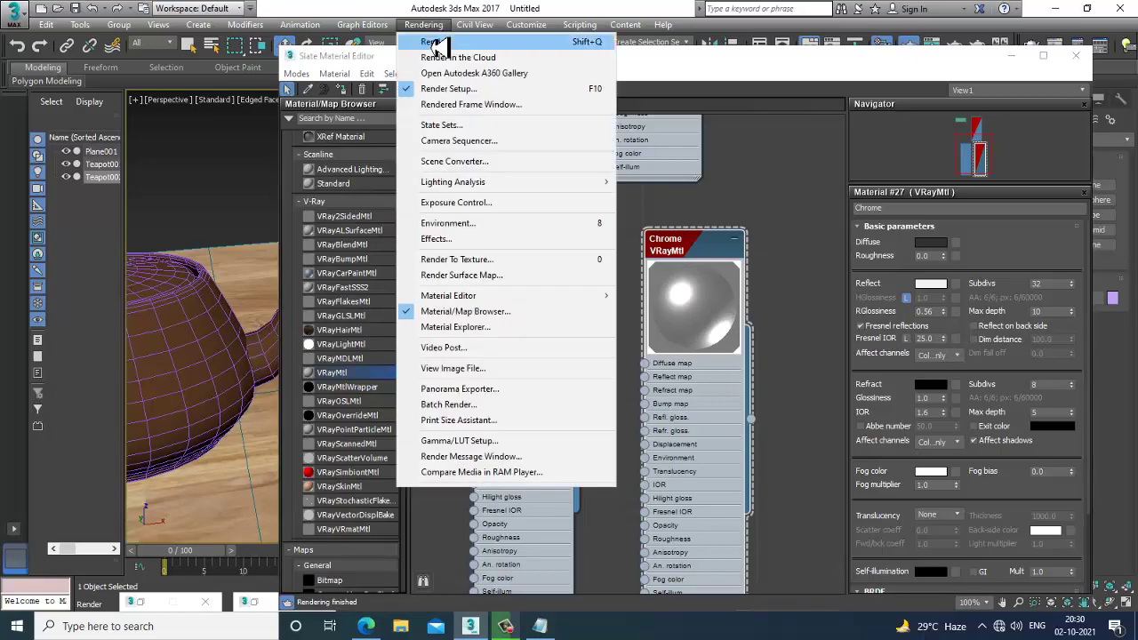
{"action": "left_click", "coordinate": [436, 40]}
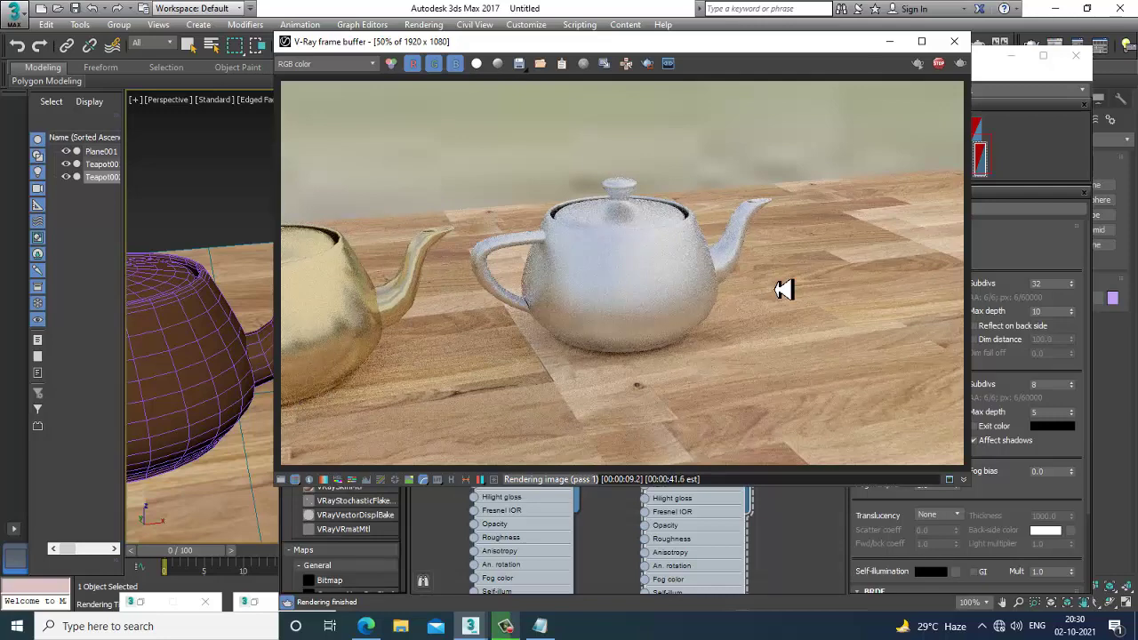
{"action": "left_click", "coordinate": [954, 40]}
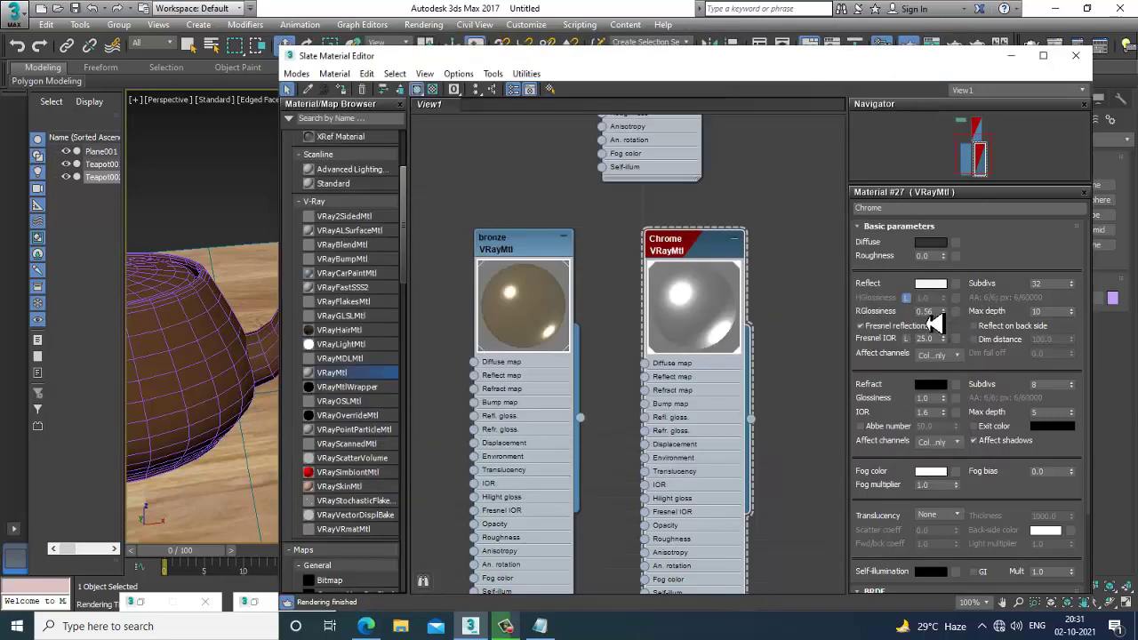
- Set the Chrome material's reflection glossiness to 0.99 and render the scene again
{"action": "left_click_drag", "start_coordinate": [935, 313], "coordinate": [879, 317]}
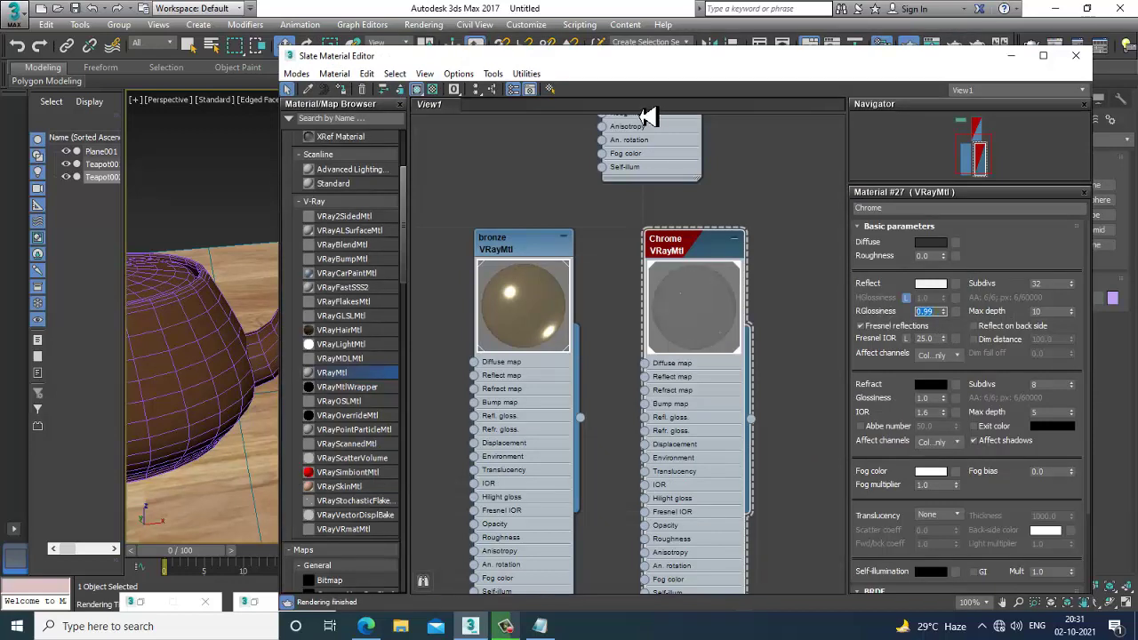
{"action": "left_click", "coordinate": [425, 27]}
{"action": "left_click", "coordinate": [444, 44]}
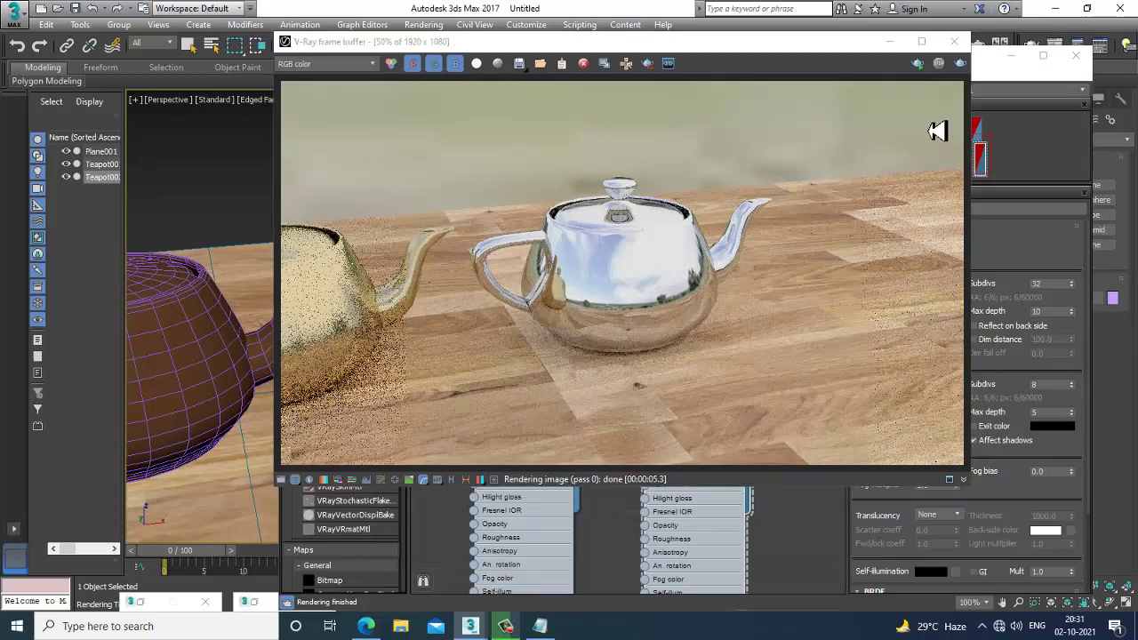
{"action": "left_click", "coordinate": [954, 41]}
{"action": "left_click", "coordinate": [1013, 60]}
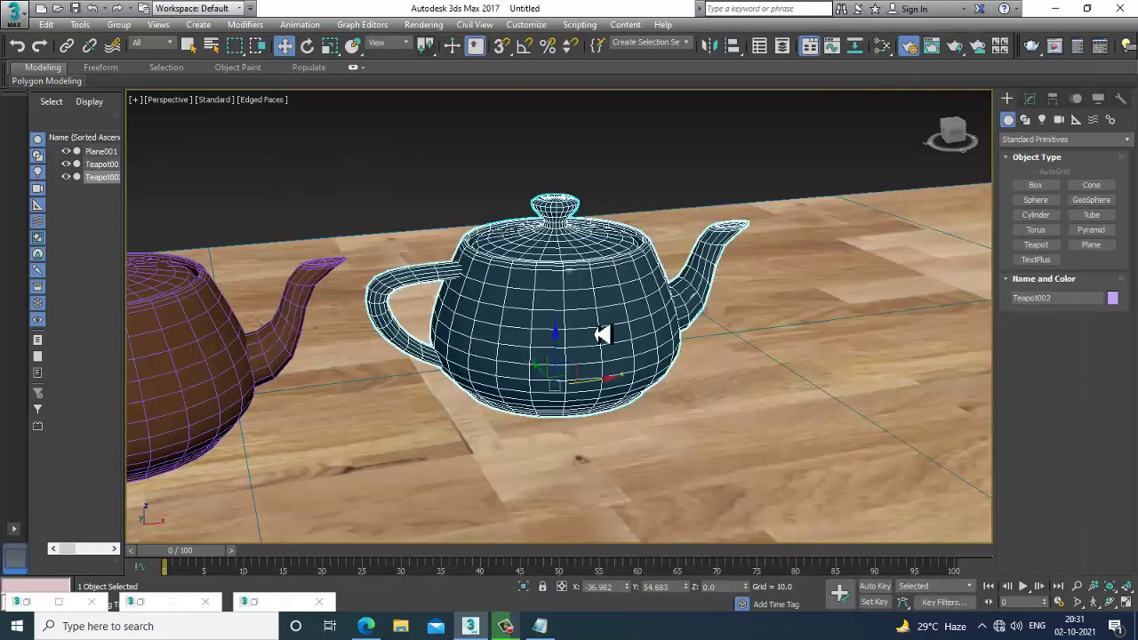
- Clone the chrome teapot along the X axis as one independent copy at about X 14.7 and frame it in the view
{"action": "scroll", "coordinate": [597, 329], "scroll_direction": "down", "scroll_amount": 5}
{"action": "middle_click_drag", "start_coordinate": [564, 297], "coordinate": [536, 301]}
{"action": "scroll", "coordinate": [536, 308], "scroll_direction": "up", "scroll_amount": 3}
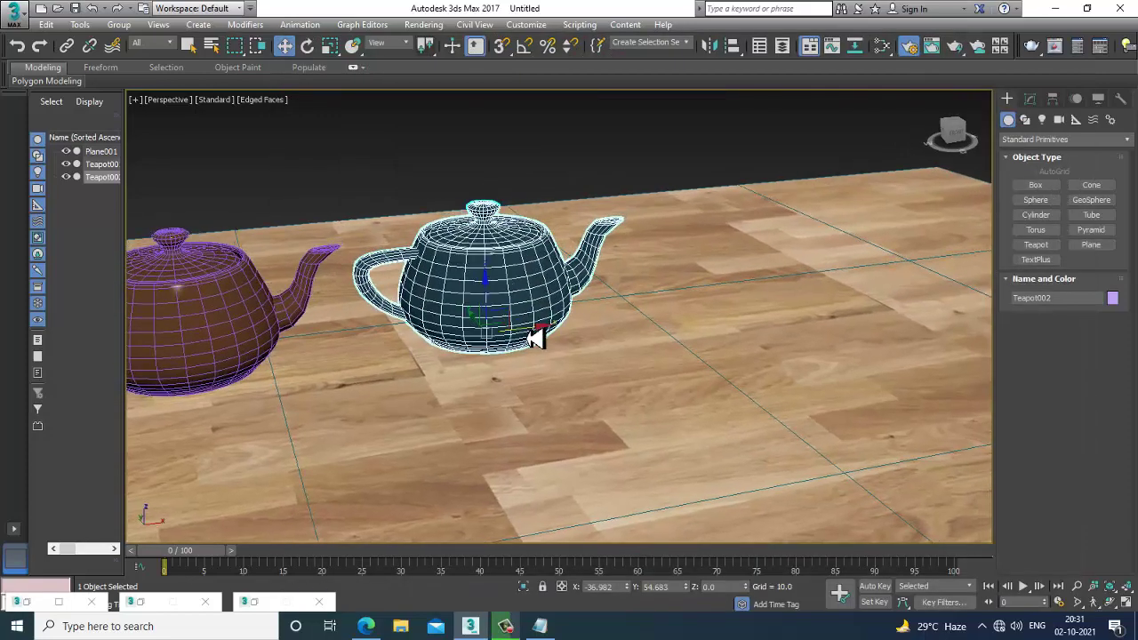
{"action": "mouse_move", "coordinate": [538, 338]}
{"action": "left_mouse_down", "text": "shift"}
{"action": "mouse_move", "coordinate": [826, 305]}
{"action": "mouse_move", "coordinate": [808, 310]}
{"action": "left_mouse_up", "text": "shift"}
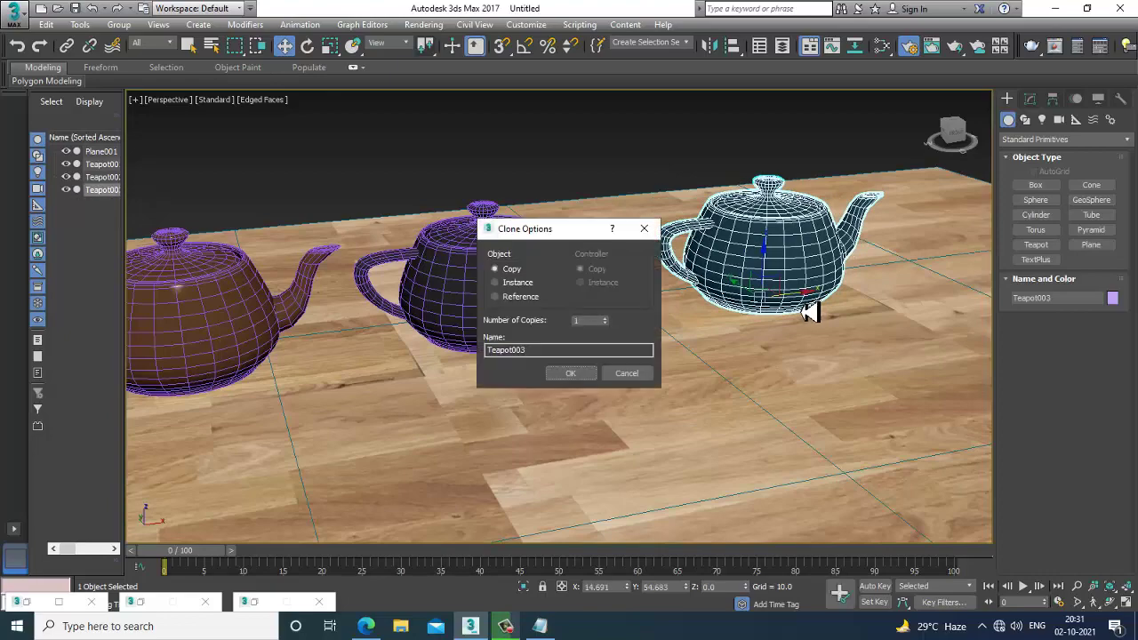
{"action": "left_click", "coordinate": [571, 373]}
{"action": "key", "text": "z"}
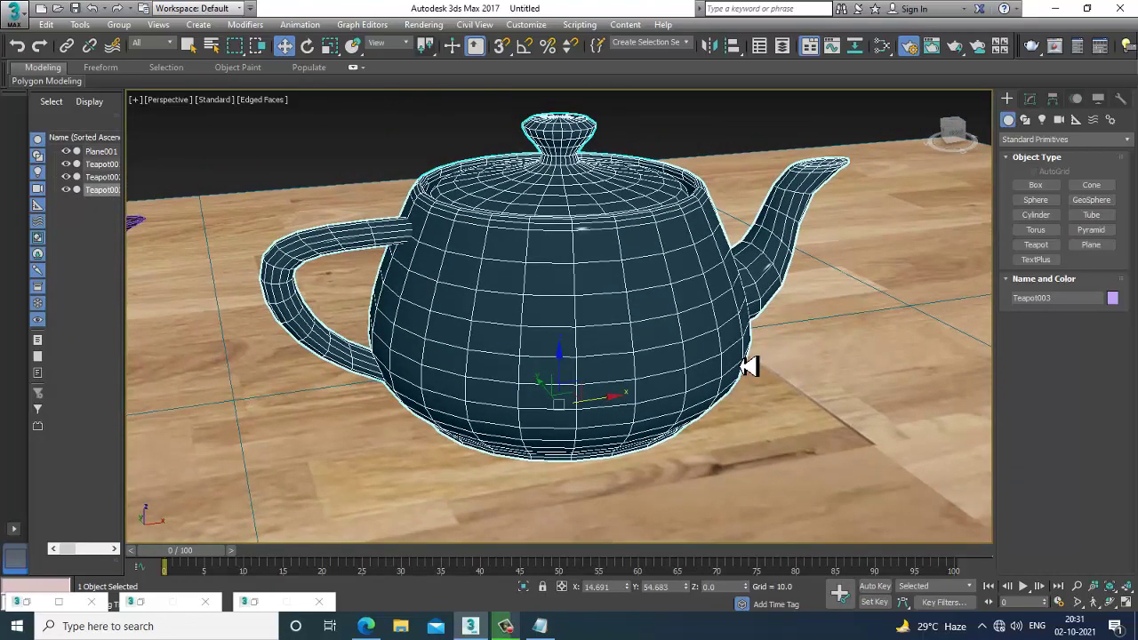
- Add a new VRayMtl below the bronze node in the material view, enlarge its preview, and name it Gold
{"action": "key", "text": "m"}
{"action": "middle_click_drag", "start_coordinate": [668, 444], "coordinate": [696, 77]}
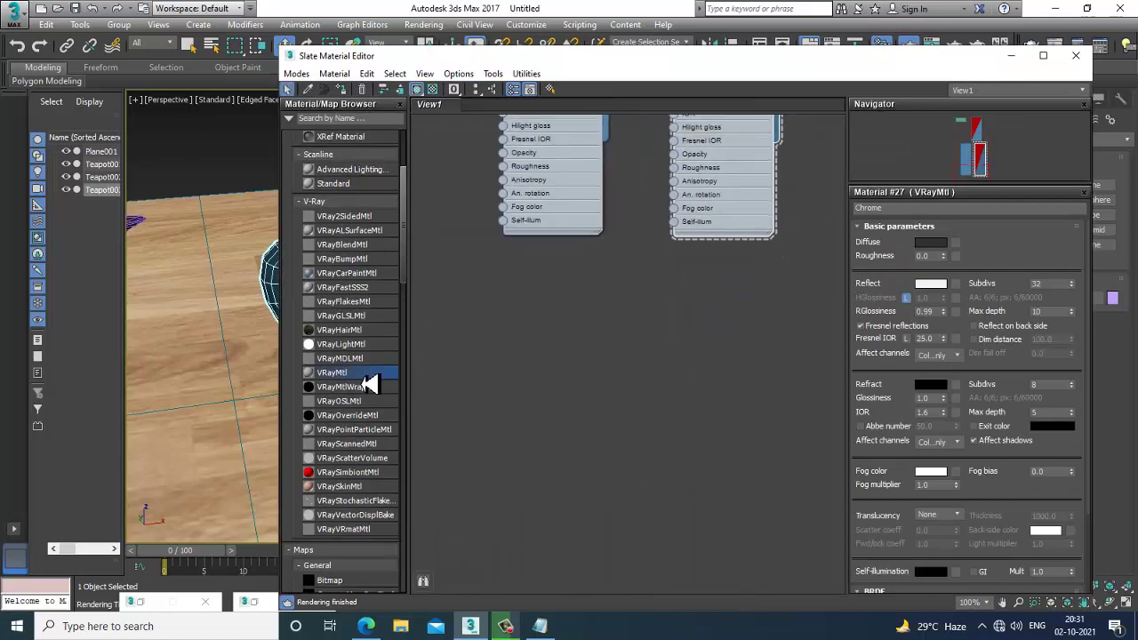
{"action": "left_click_drag", "start_coordinate": [364, 383], "coordinate": [564, 306]}
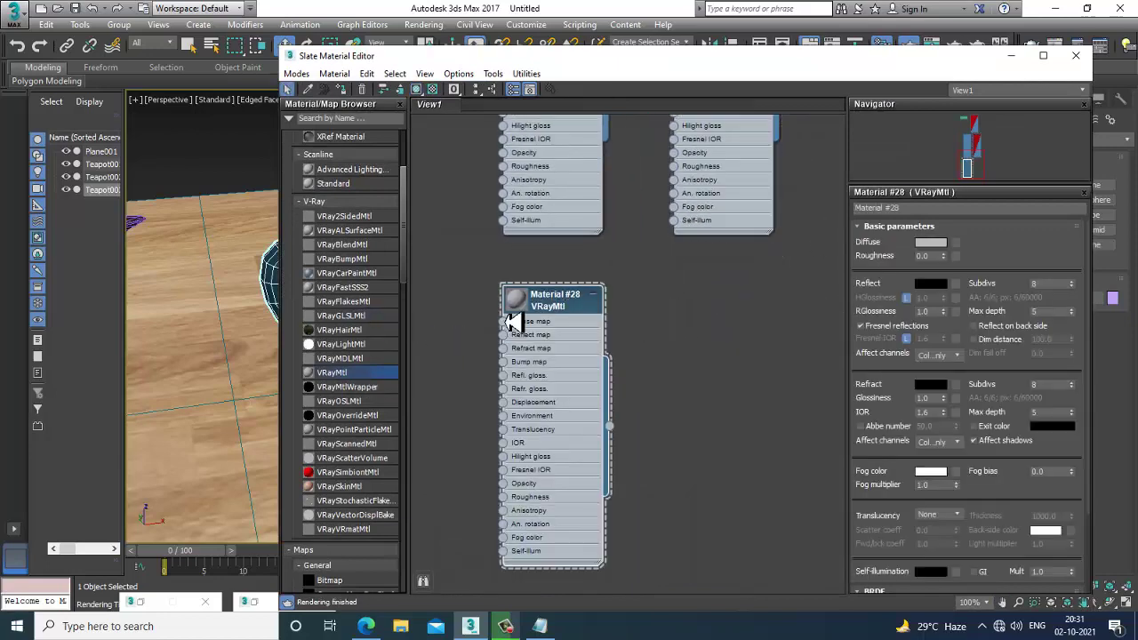
{"action": "double_click", "coordinate": [517, 302]}
{"action": "left_click_drag", "start_coordinate": [938, 210], "coordinate": [832, 212]}
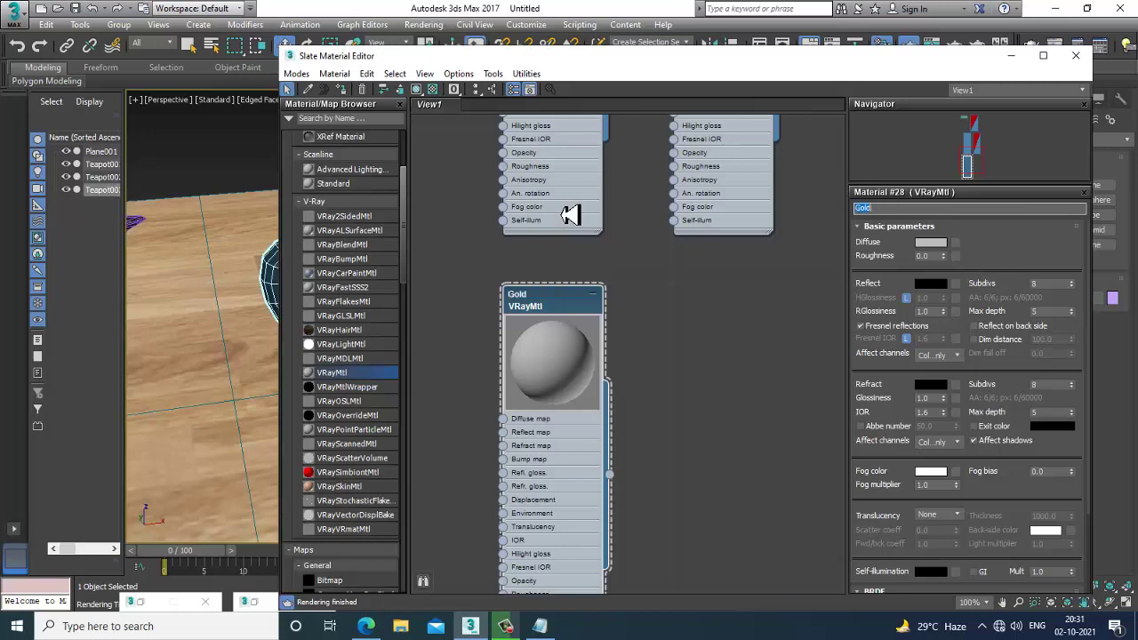
- Set the Gold material's diffuse color to red 0, green 0, blue 0
{"action": "left_click", "coordinate": [937, 246]}
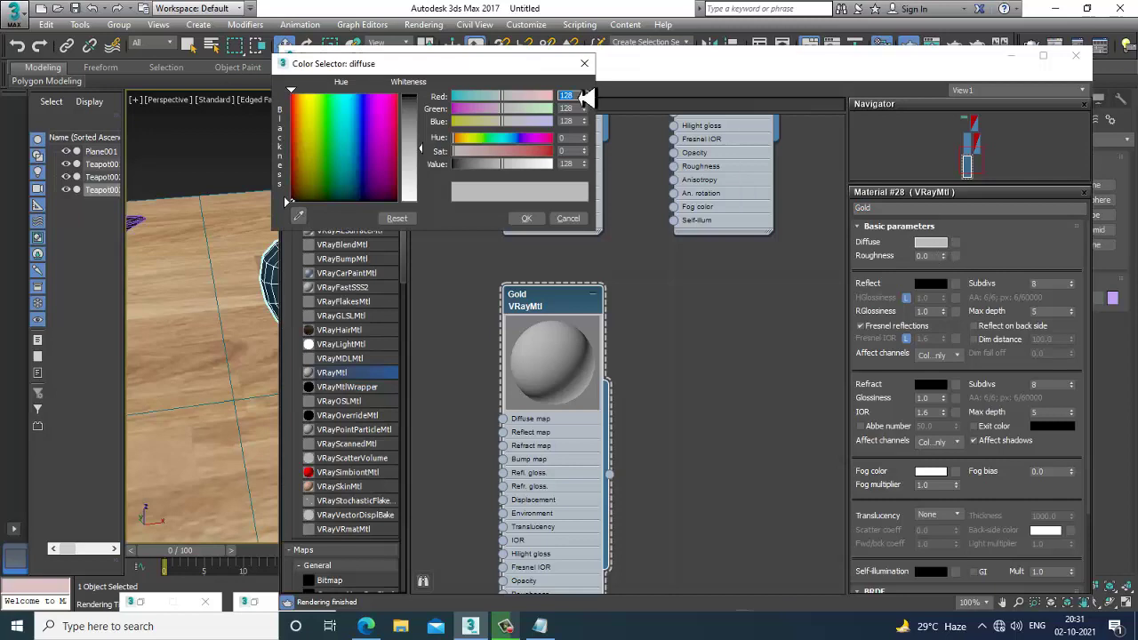
{"action": "type", "text": "0"}
{"action": "key", "text": "Tab"}
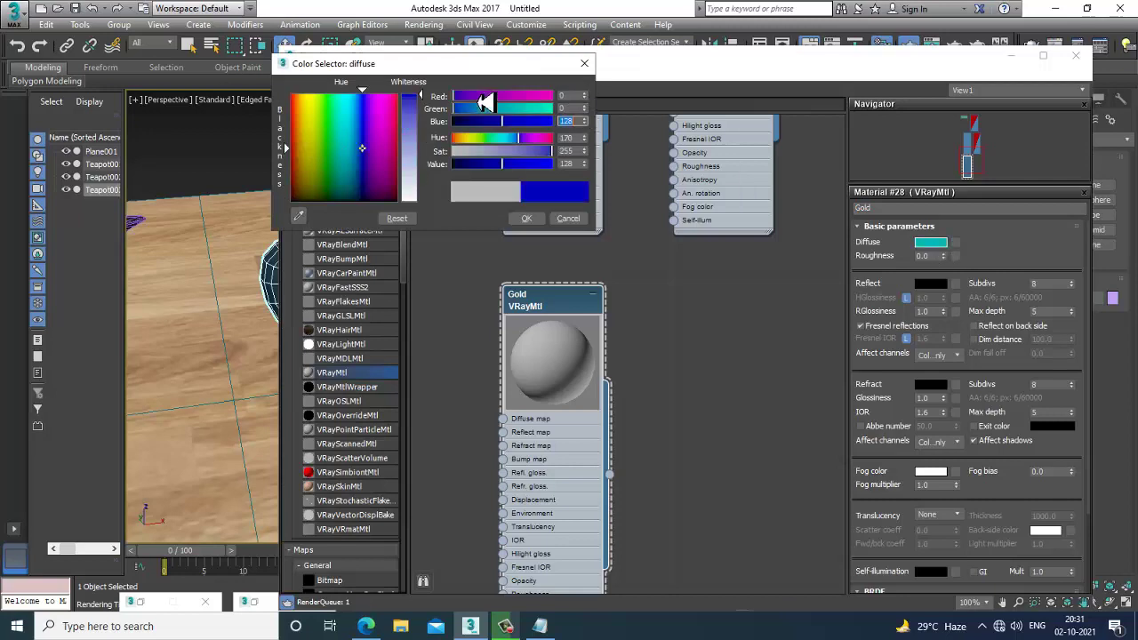
{"action": "type", "text": "0"}
{"action": "key", "text": "Tab"}
{"action": "type", "text": "0"}
{"action": "key", "text": "Return"}
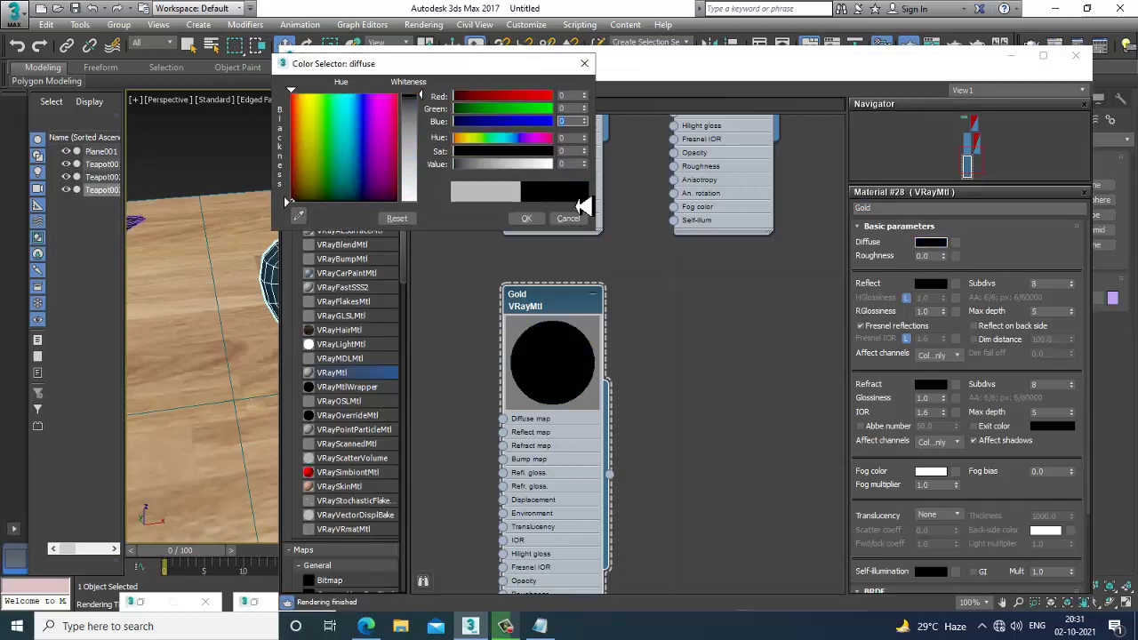
{"action": "left_click", "coordinate": [526, 219]}
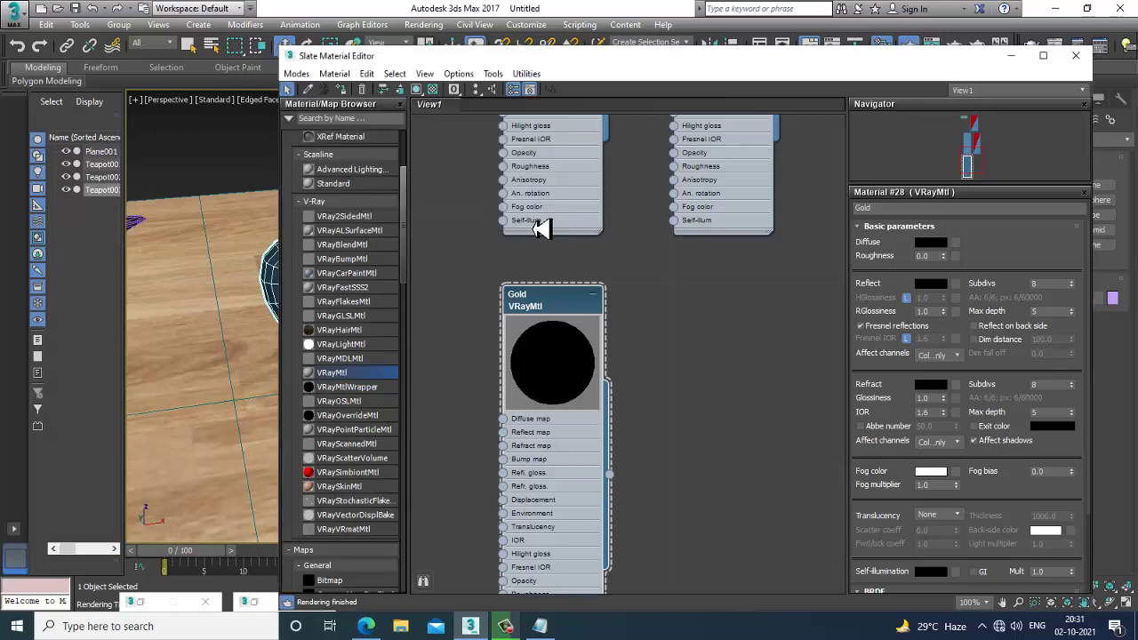
- Set the Gold material's diffuse color to red 1, green 1, blue 1
{"action": "left_click", "coordinate": [932, 244]}
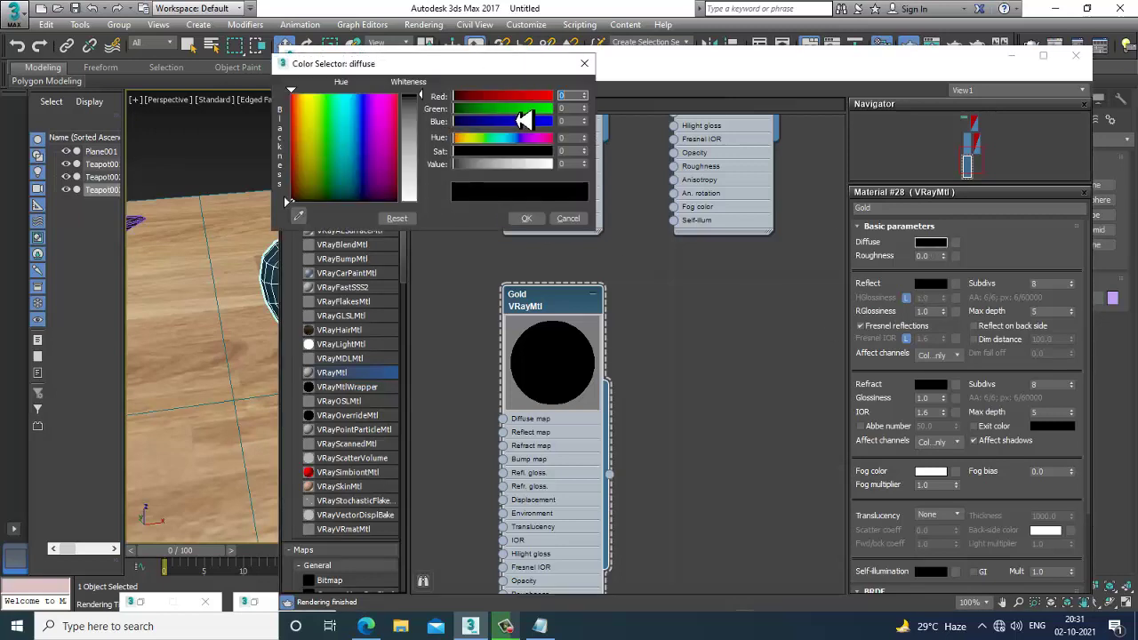
{"action": "type", "text": "1"}
{"action": "key", "text": "Tab"}
{"action": "type", "text": "1"}
{"action": "key", "text": "Tab"}
{"action": "type", "text": "1"}
{"action": "key", "text": "Return"}
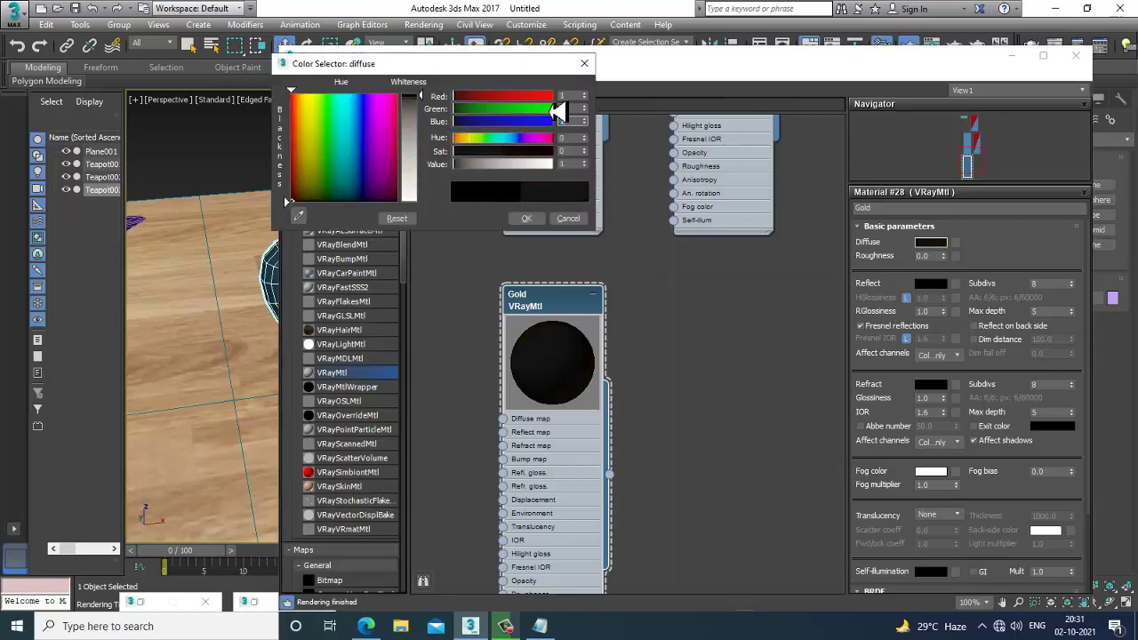
{"action": "left_click", "coordinate": [530, 219]}
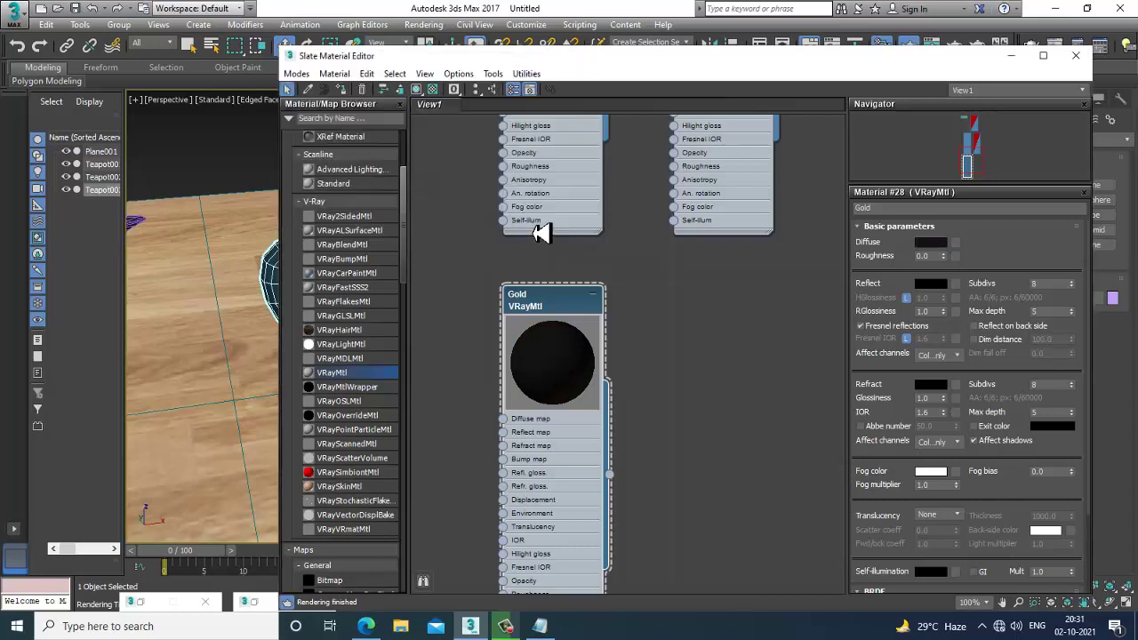
{"action": "left_click", "coordinate": [932, 245]}
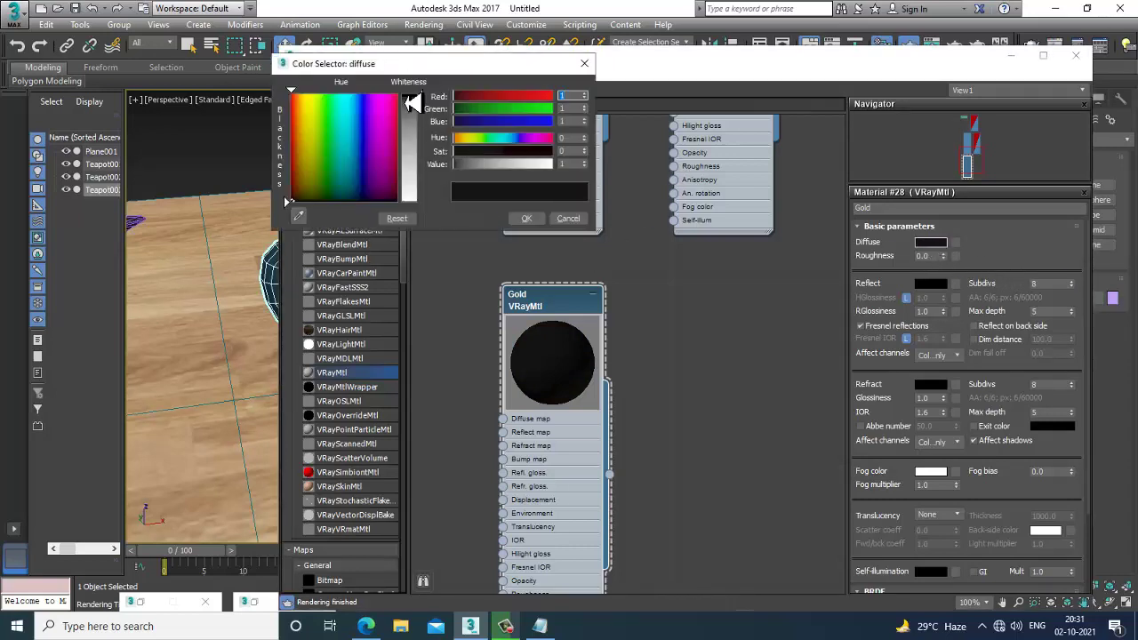
{"action": "left_click_drag", "start_coordinate": [411, 103], "coordinate": [434, 104]}
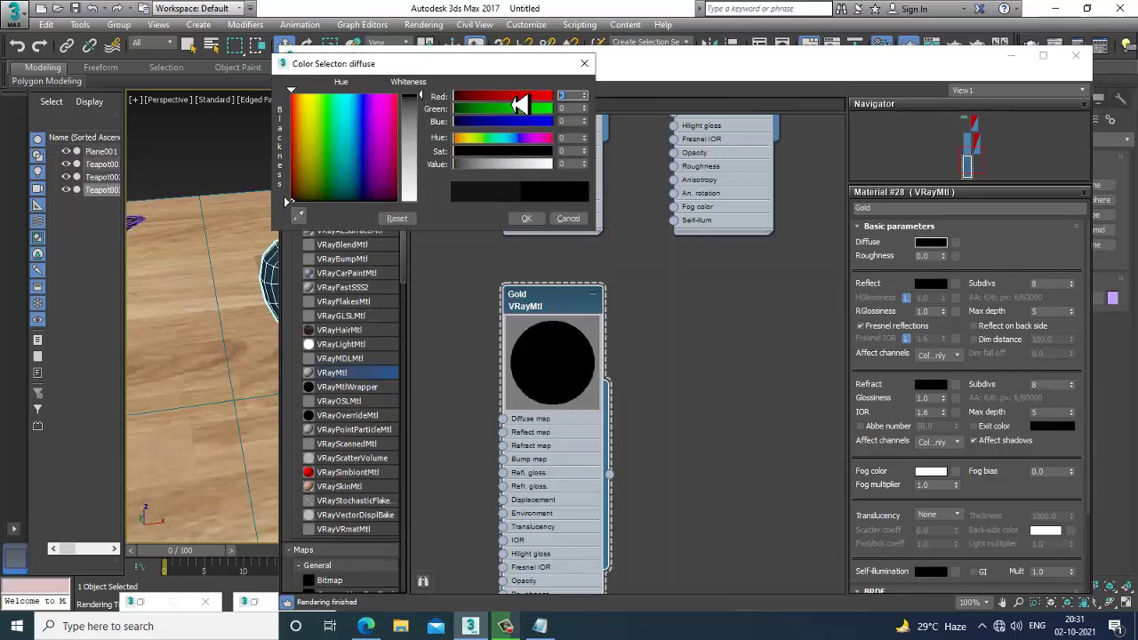
{"action": "left_click", "coordinate": [574, 223]}
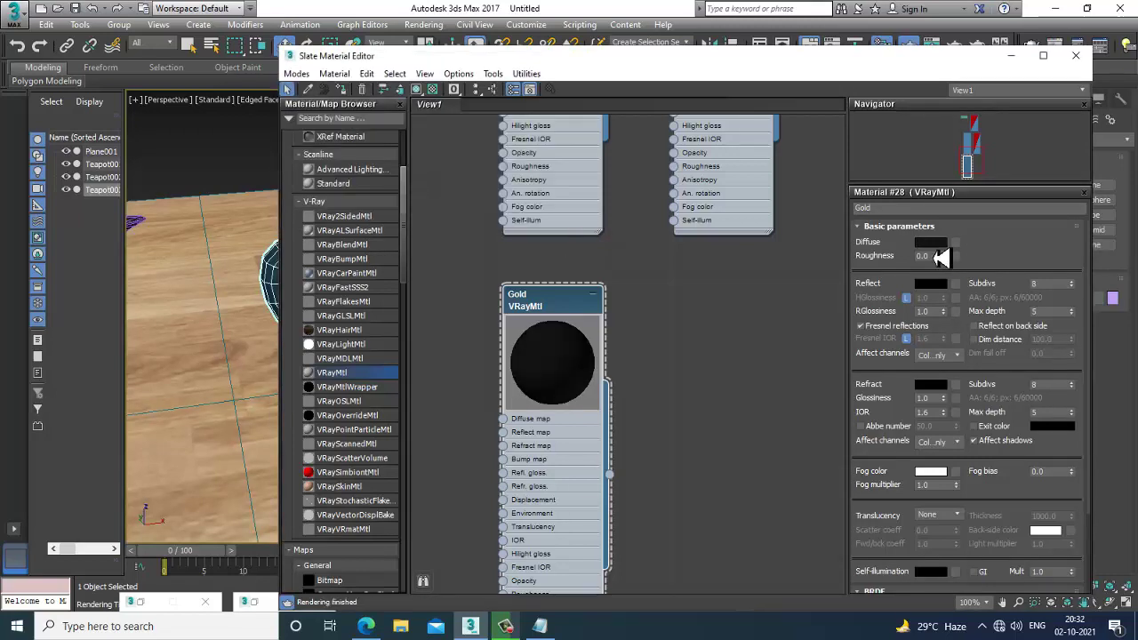
- Change the Gold material's diffuse color to pure black with red, green and blue all at 0
{"action": "left_click", "coordinate": [932, 246]}
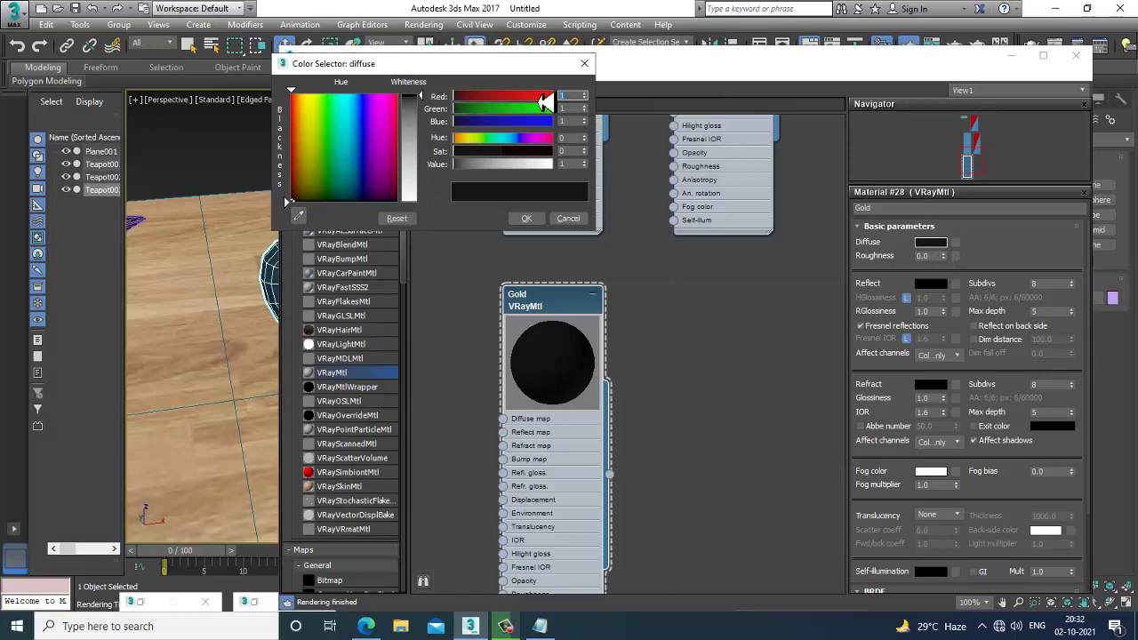
{"action": "type", "text": "0"}
{"action": "key", "text": "Tab"}
{"action": "type", "text": "0"}
{"action": "key", "text": "Tab"}
{"action": "type", "text": "0"}
{"action": "key", "text": "Return"}
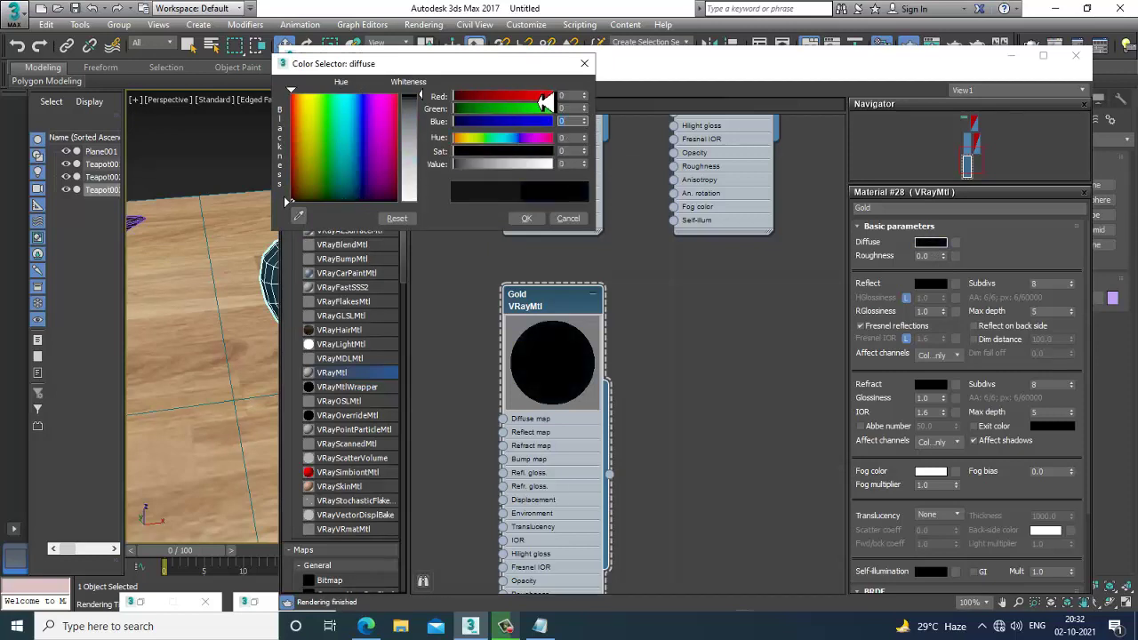
{"action": "left_click", "coordinate": [526, 219]}
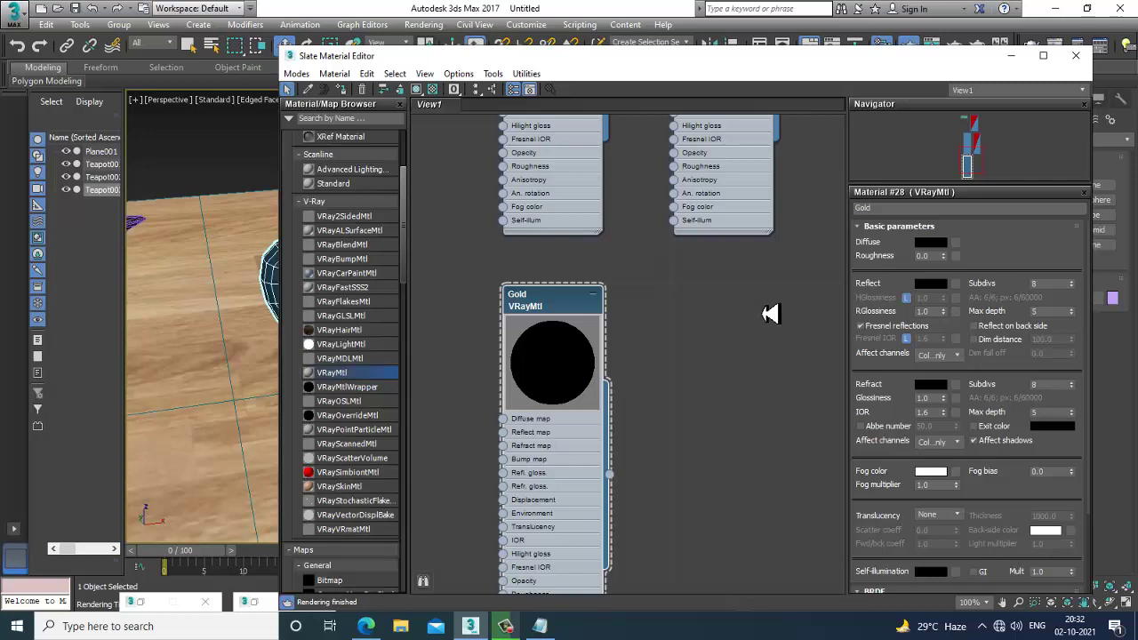
- Set the Gold material's reflection color to red 246, green 183, blue 72
{"action": "left_click", "coordinate": [934, 289]}
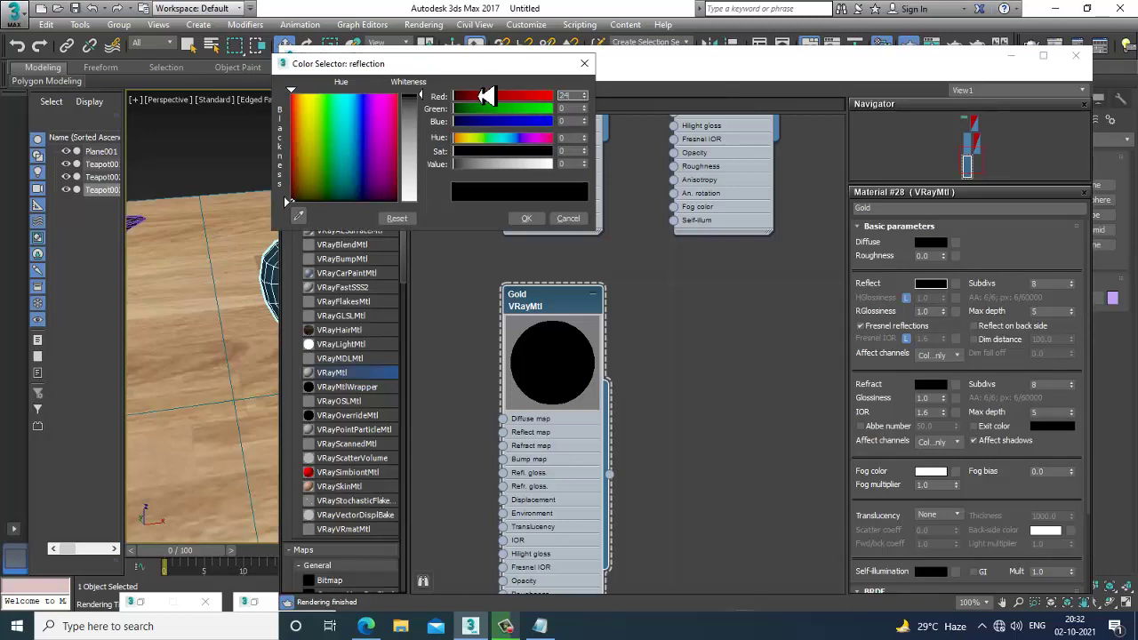
{"action": "type", "text": "246"}
{"action": "key", "text": "Tab"}
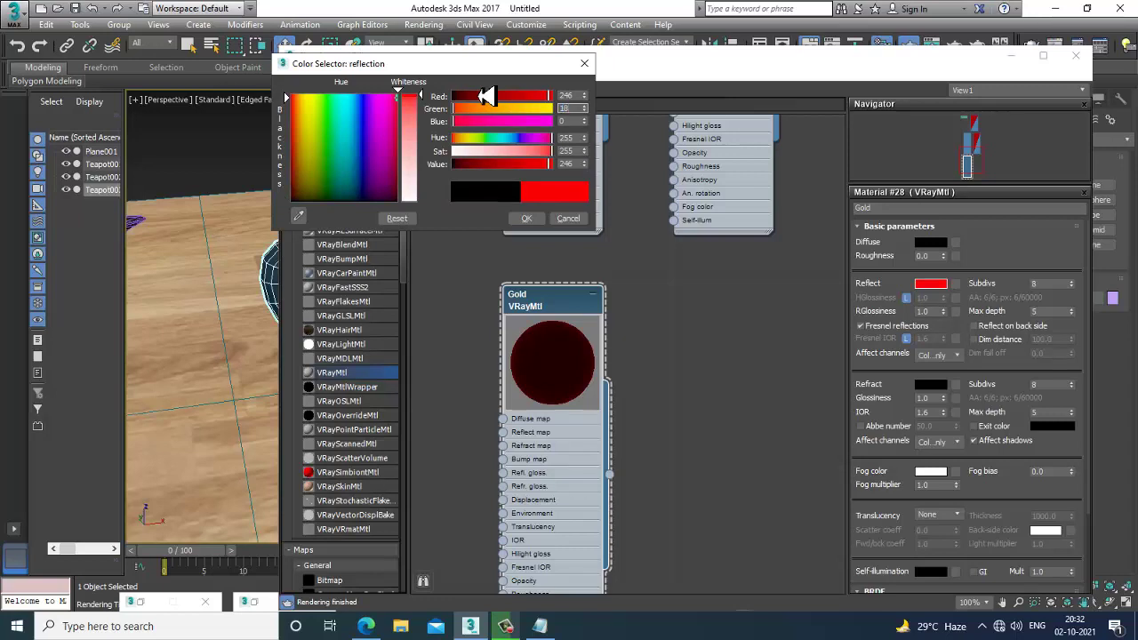
{"action": "type", "text": "183"}
{"action": "key", "text": "Tab"}
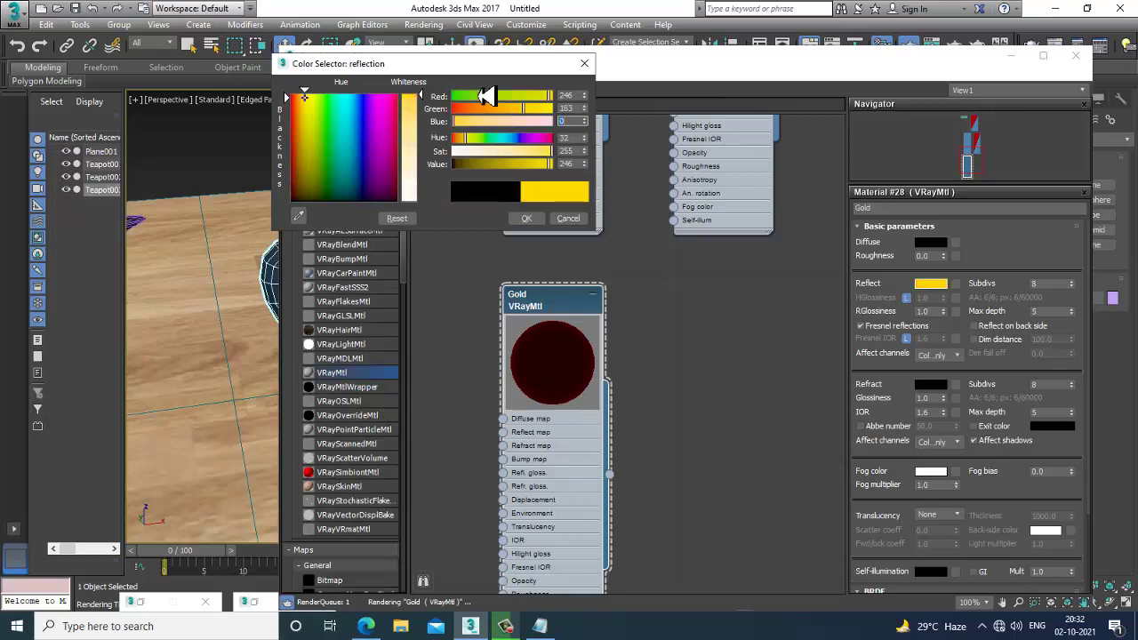
{"action": "type", "text": "72"}
{"action": "key", "text": "Tab"}
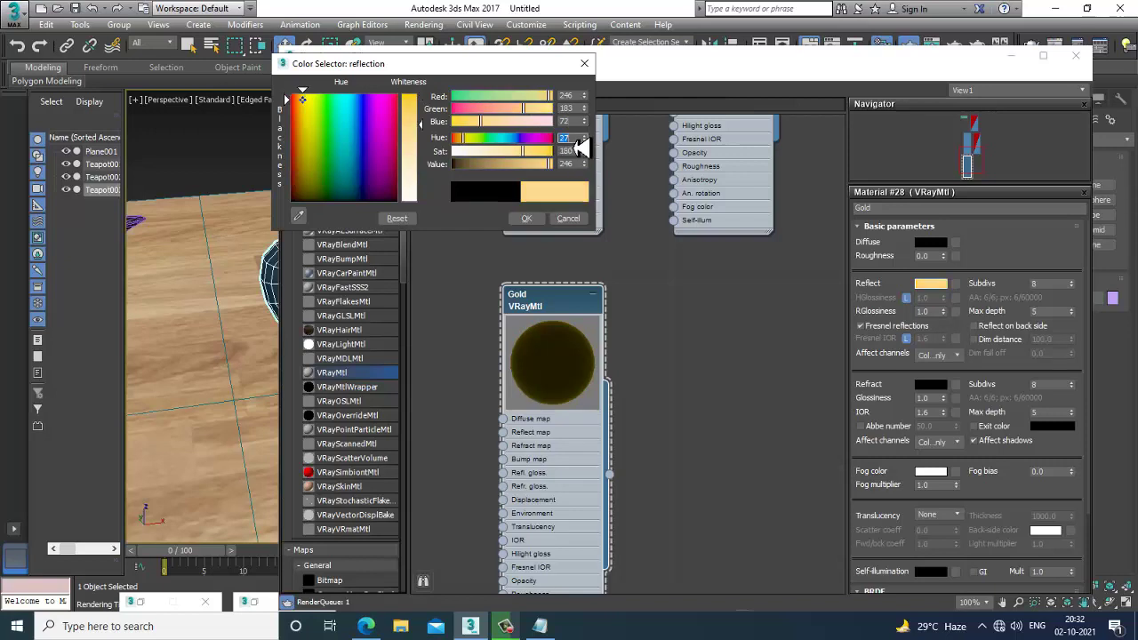
{"action": "left_click", "coordinate": [530, 219]}
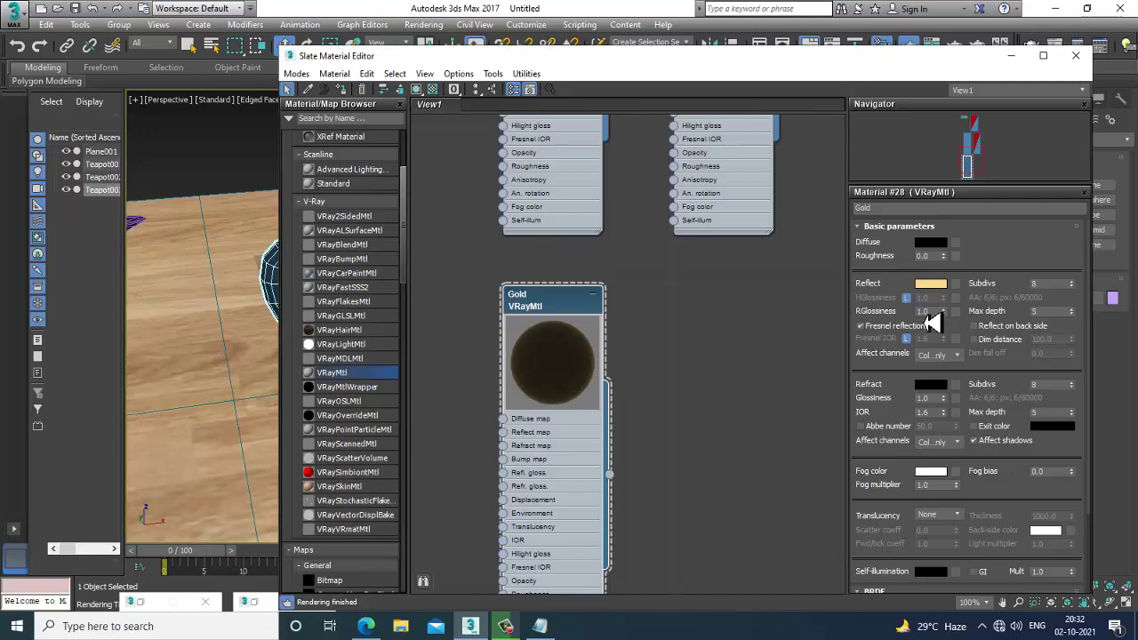
- Turn off Fresnel reflections for the Gold material and set its reflection subdivs to 9
{"action": "left_click", "coordinate": [861, 328]}
{"action": "left_click", "coordinate": [860, 328]}
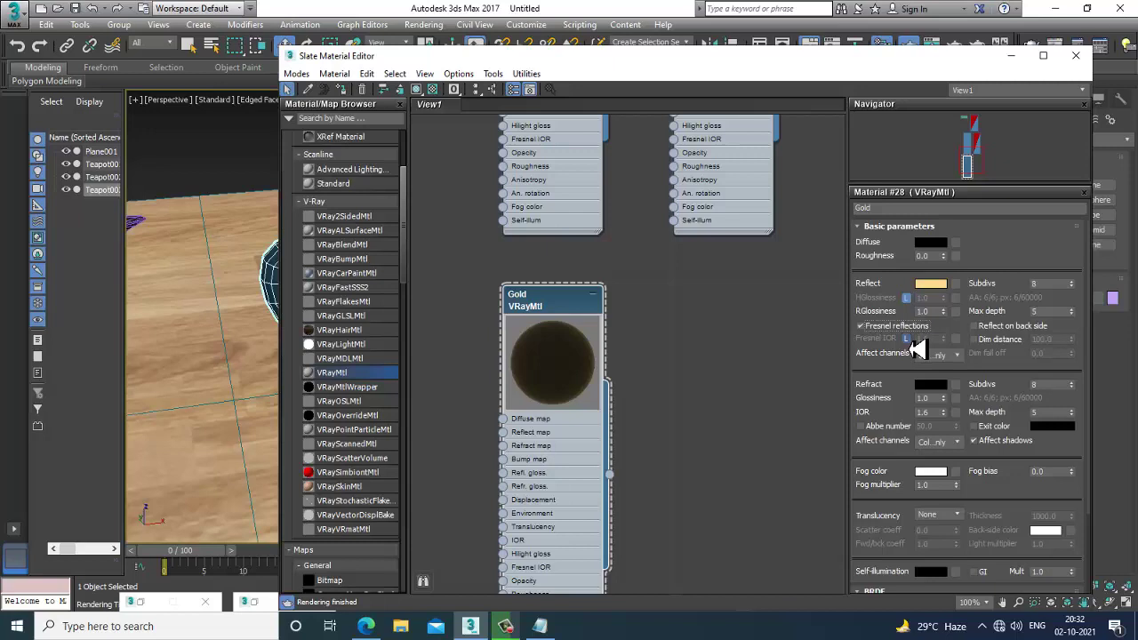
{"action": "left_click", "coordinate": [862, 328]}
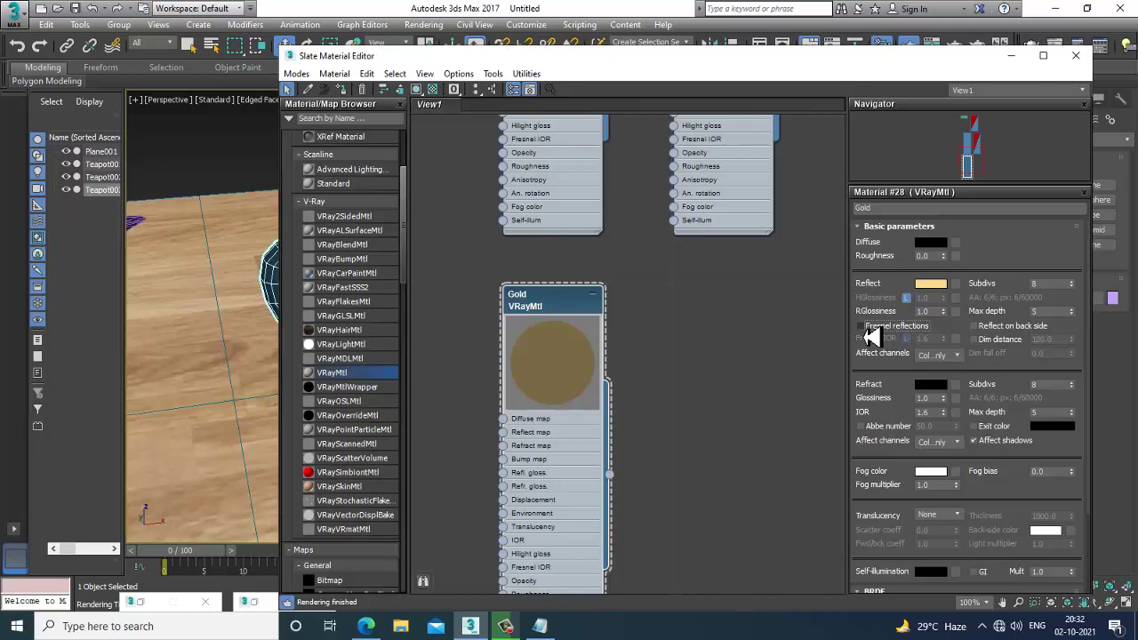
{"action": "left_click_drag", "start_coordinate": [1056, 286], "coordinate": [931, 291]}
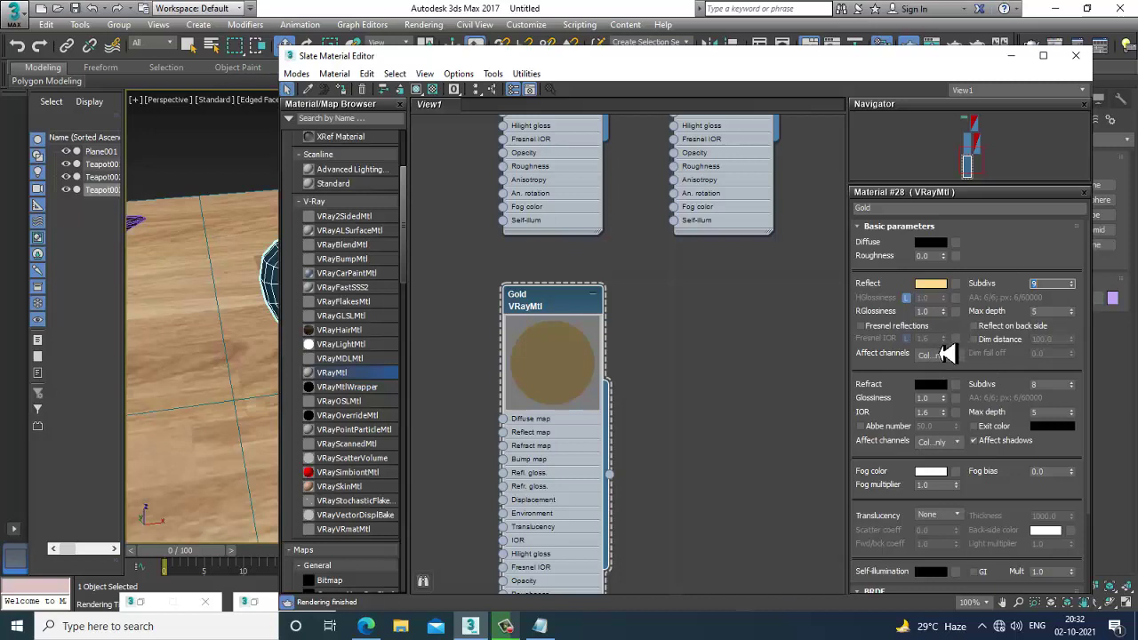
- Assign the Gold material to the selected teapot and test-render the close-up perspective view
{"action": "left_click", "coordinate": [341, 90]}
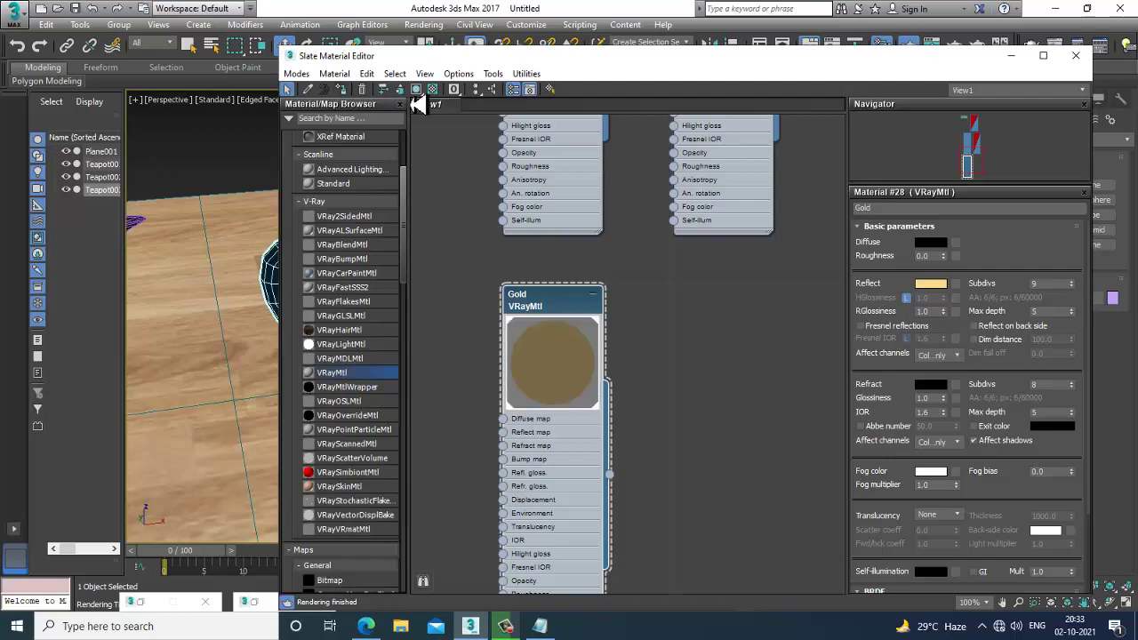
{"action": "left_click", "coordinate": [1012, 55]}
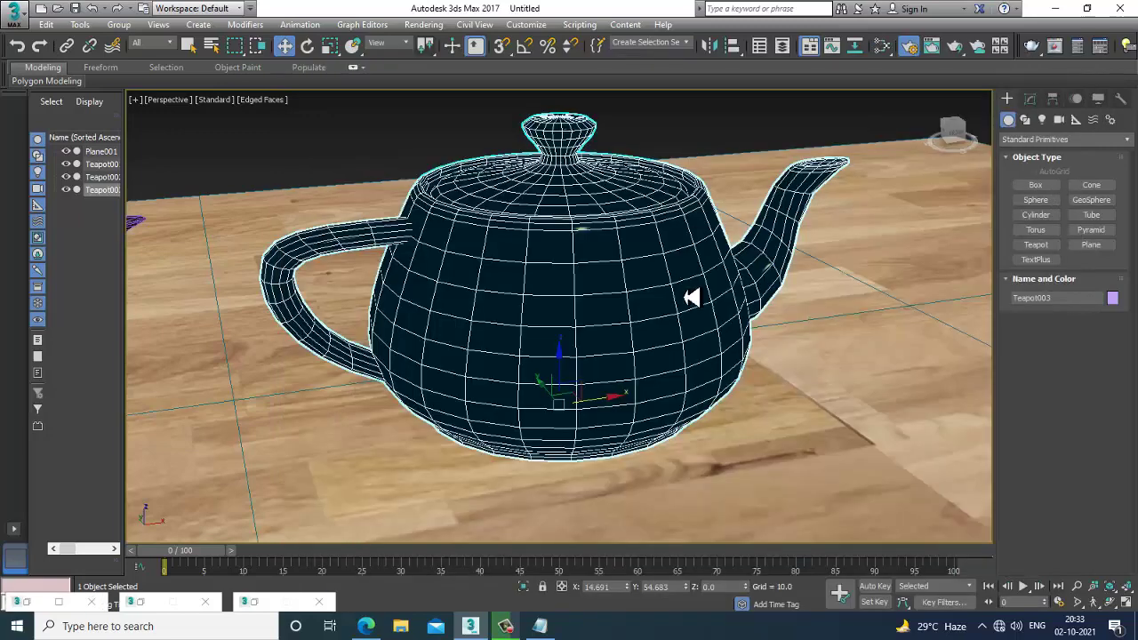
{"action": "scroll", "coordinate": [549, 178], "scroll_direction": "down", "scroll_amount": 5}
{"action": "scroll", "coordinate": [543, 179], "scroll_direction": "up", "scroll_amount": 5}
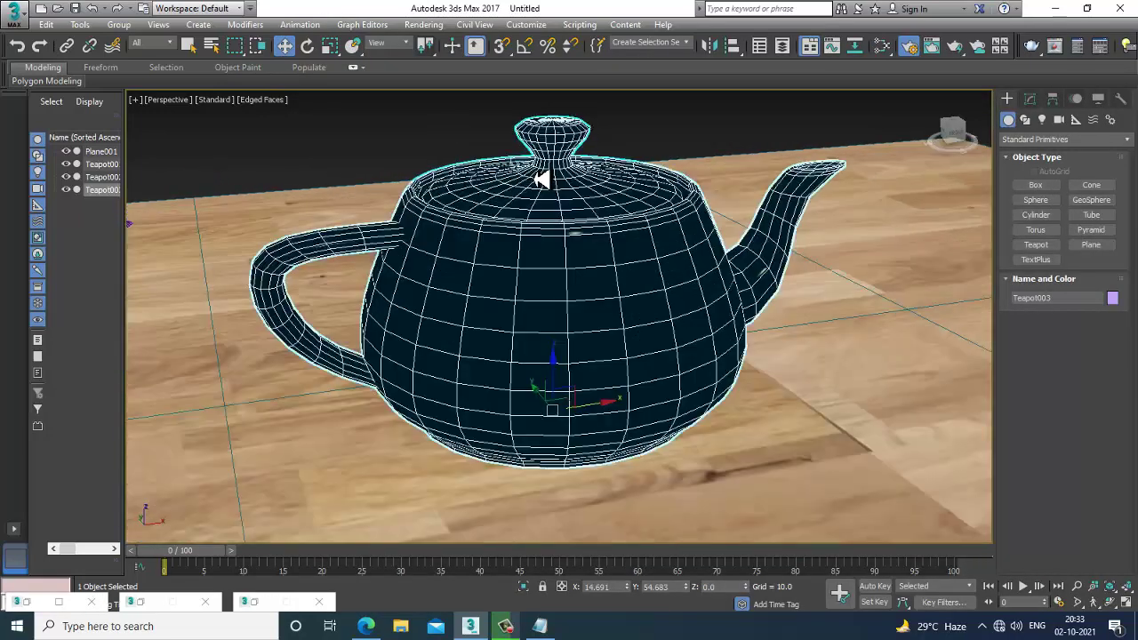
{"action": "left_click", "coordinate": [423, 24]}
{"action": "left_click", "coordinate": [427, 39]}
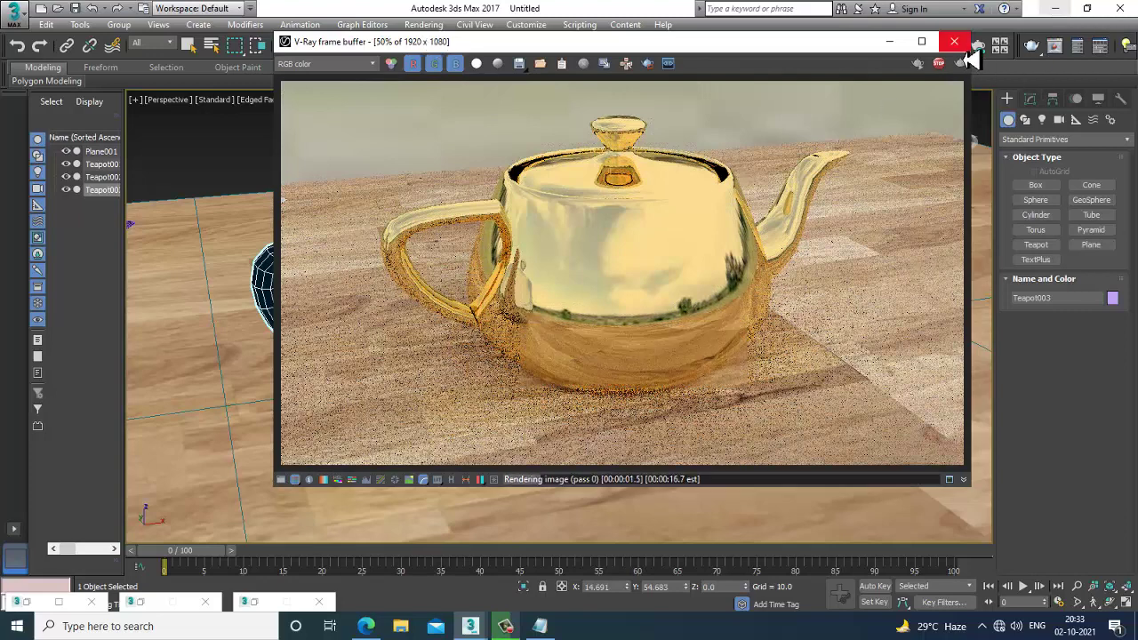
{"action": "left_click", "coordinate": [961, 43]}
- Render the perspective view with all three teapots in frame, and check the material list in Notepad
{"action": "scroll", "coordinate": [658, 283], "scroll_direction": "down", "scroll_amount": 10}
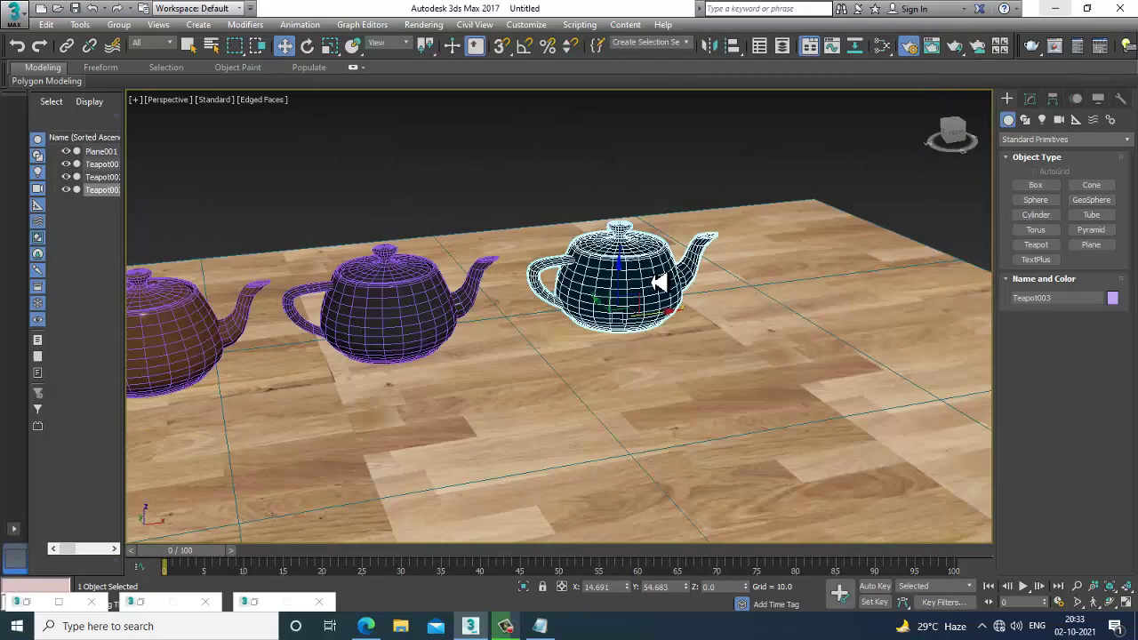
{"action": "middle_click_drag", "start_coordinate": [639, 294], "coordinate": [718, 261]}
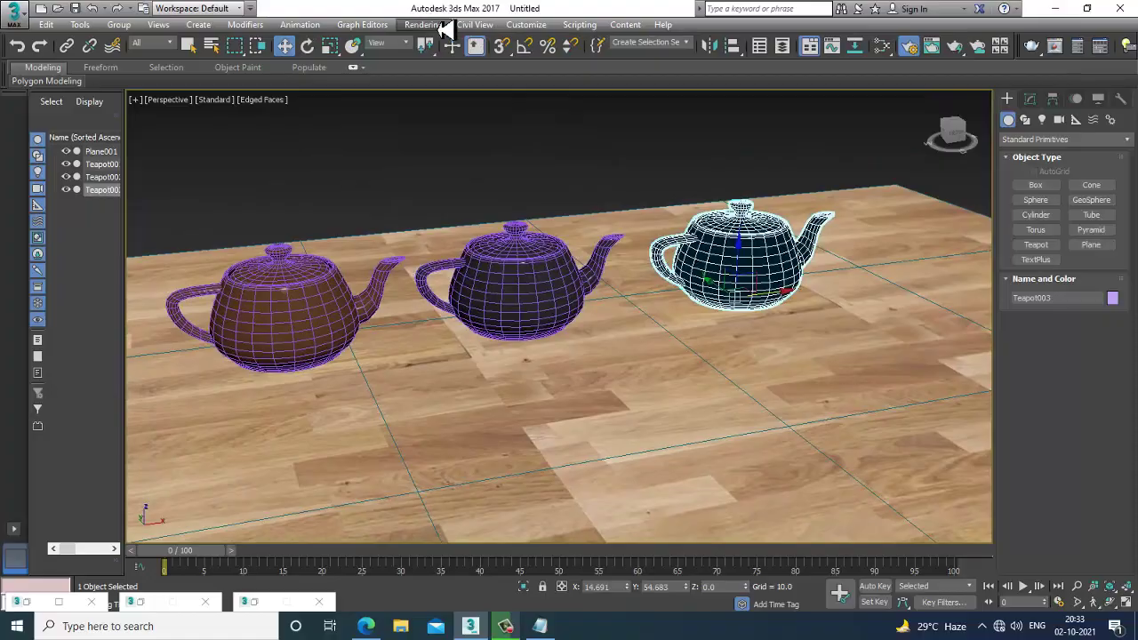
{"action": "left_click", "coordinate": [441, 24]}
{"action": "left_click", "coordinate": [455, 41]}
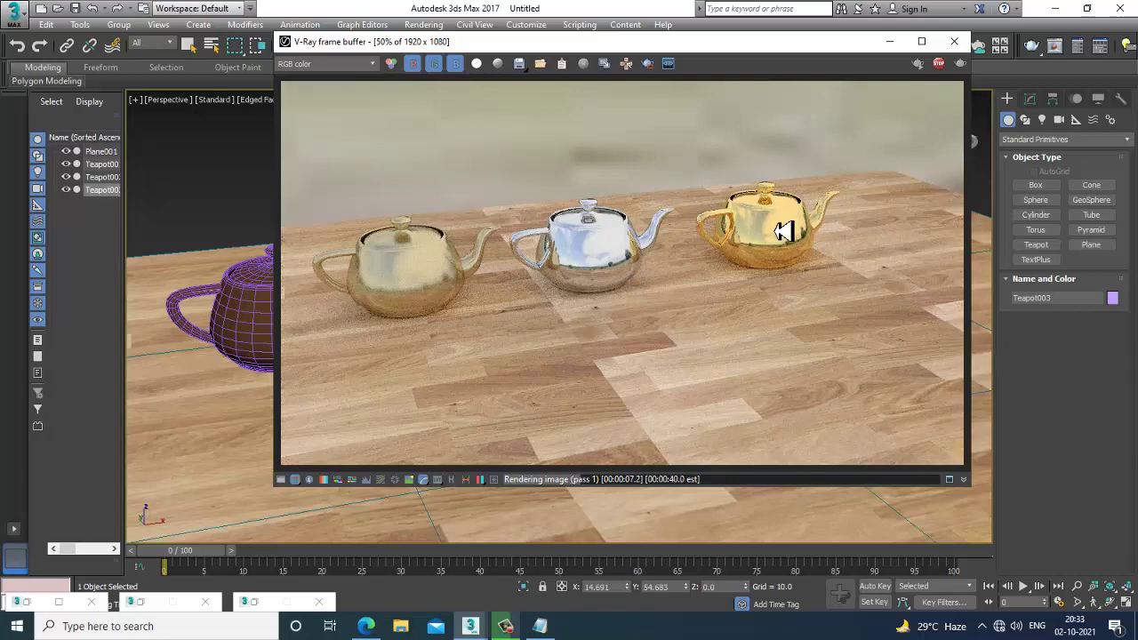
{"action": "left_click", "coordinate": [540, 627]}
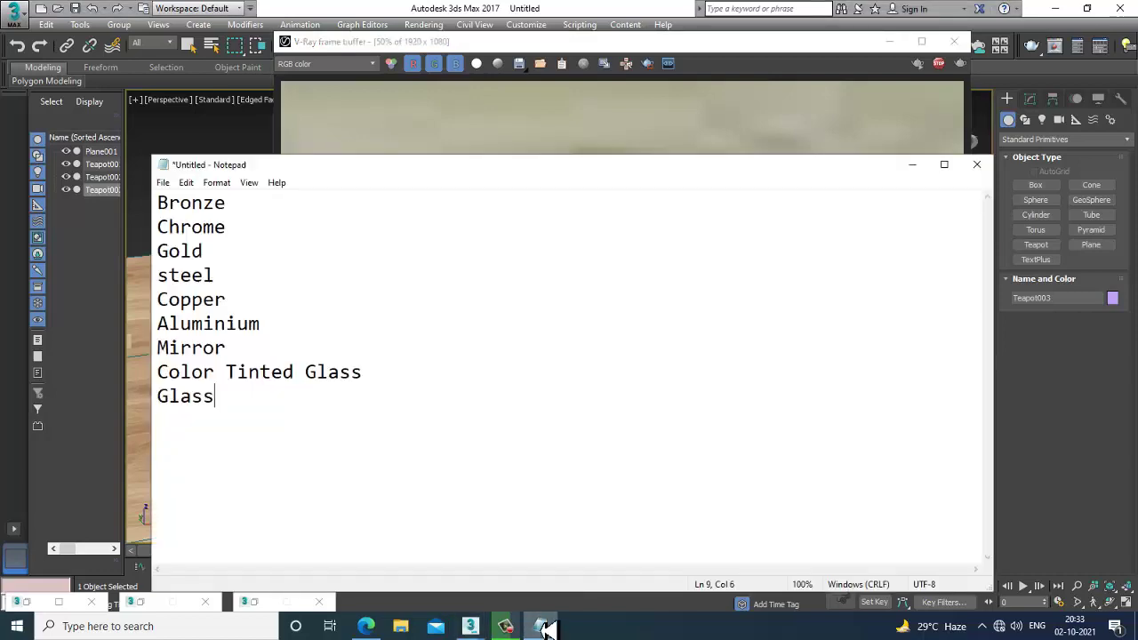
{"action": "left_click", "coordinate": [543, 627]}
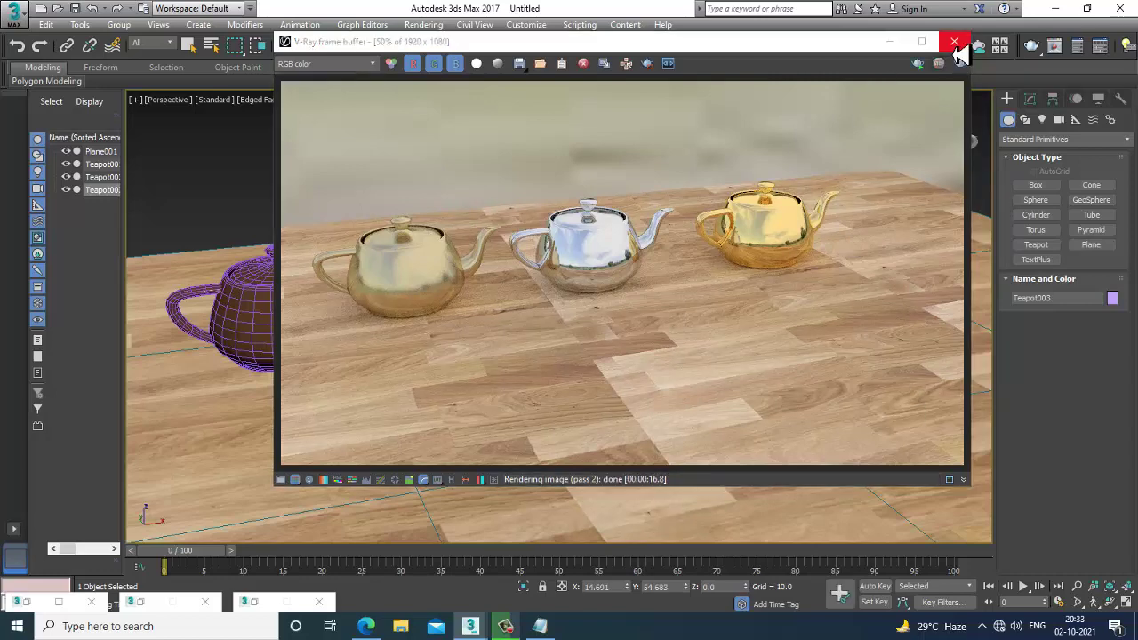
{"action": "left_click", "coordinate": [955, 41]}
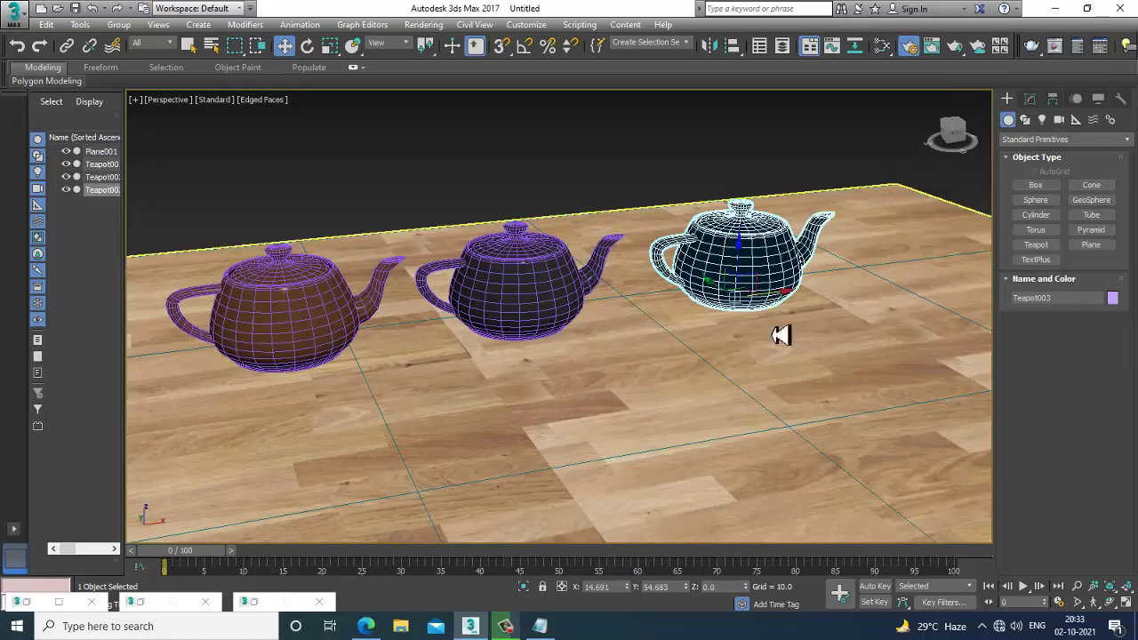
- Clone the gold teapot and place the copy in front of the row at about X -28, Y 3
{"action": "middle_click_drag", "start_coordinate": [714, 313], "coordinate": [732, 326], "text": "alt"}
{"action": "left_click_drag", "start_coordinate": [714, 289], "coordinate": [877, 459], "text": "shift"}
{"action": "left_click", "coordinate": [576, 373]}
{"action": "mouse_move", "coordinate": [808, 397]}
{"action": "middle_mouse_down", "text": "alt"}
{"action": "mouse_move", "coordinate": [672, 319]}
{"action": "mouse_move", "coordinate": [792, 356]}
{"action": "middle_mouse_up", "text": "alt"}
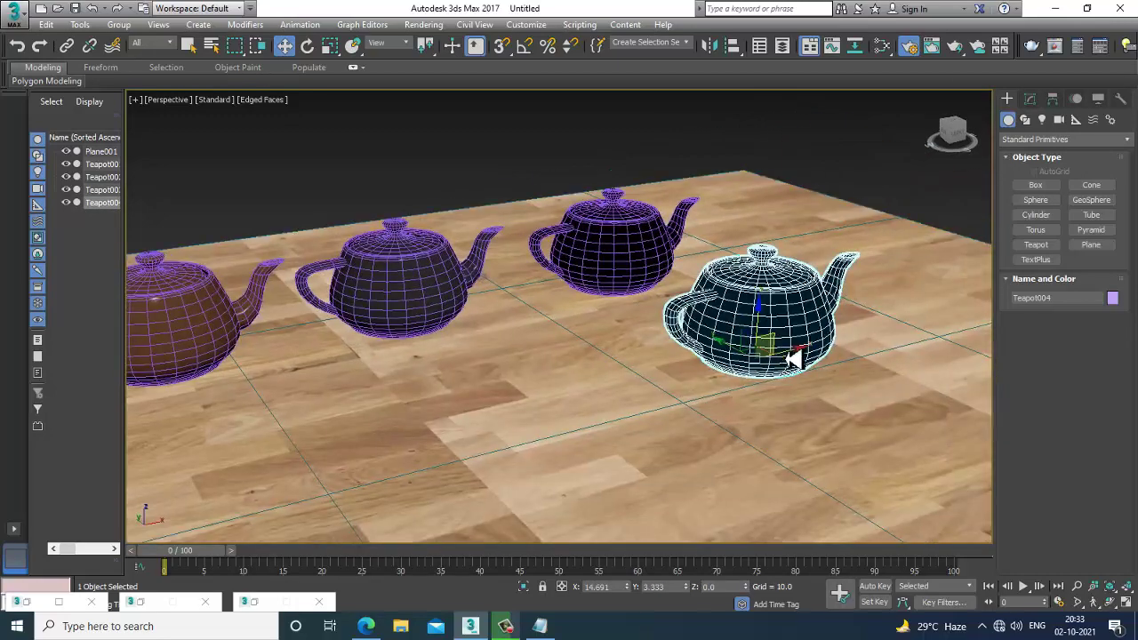
{"action": "left_click_drag", "start_coordinate": [792, 356], "coordinate": [498, 385]}
{"action": "middle_click_drag", "start_coordinate": [498, 384], "coordinate": [620, 419], "text": "alt"}
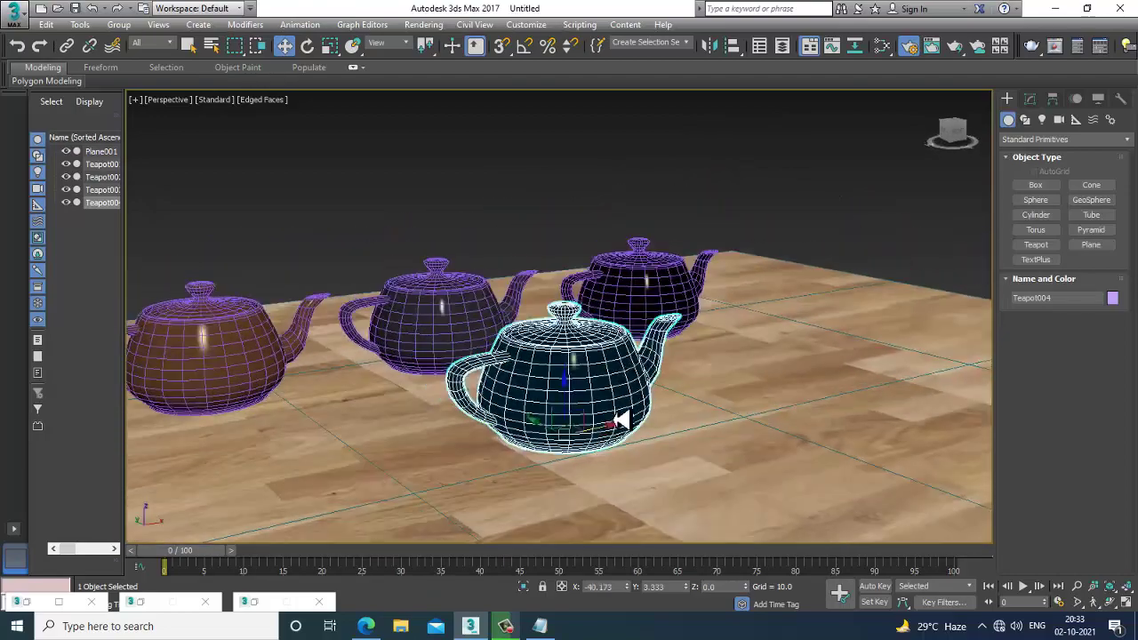
{"action": "left_click_drag", "start_coordinate": [658, 427], "coordinate": [651, 414]}
{"action": "middle_click_drag", "start_coordinate": [650, 415], "coordinate": [661, 379], "text": "alt"}
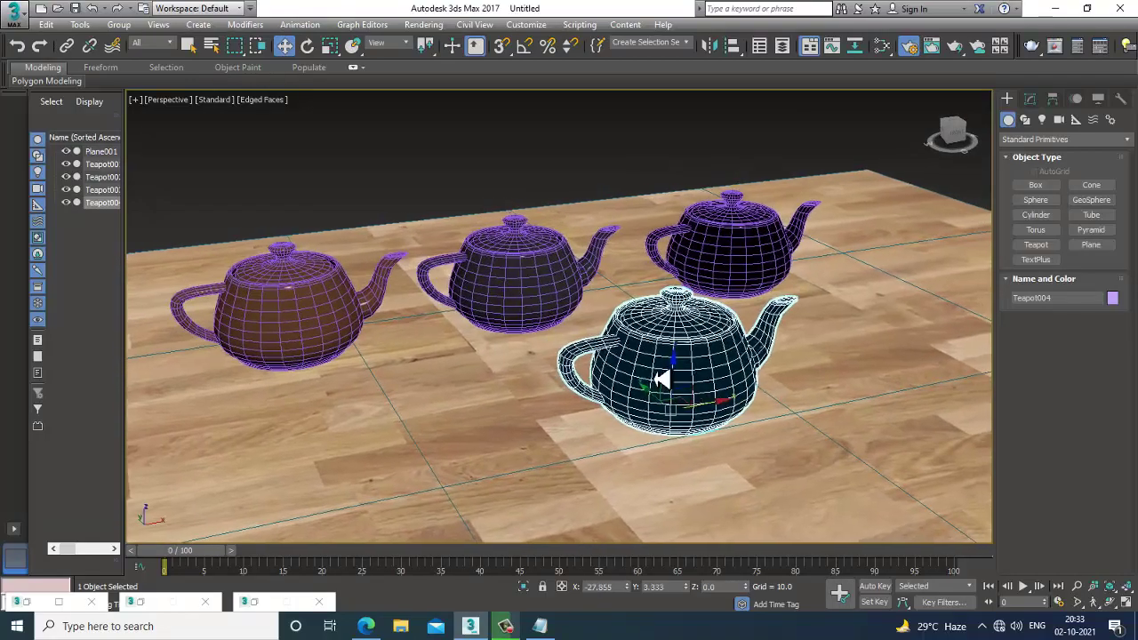
{"action": "scroll", "coordinate": [650, 375], "scroll_direction": "up", "scroll_amount": 3}
- Add a new VRayMtl beside the Gold node in the material view, name it steel, and enlarge its preview
{"action": "key", "text": "m"}
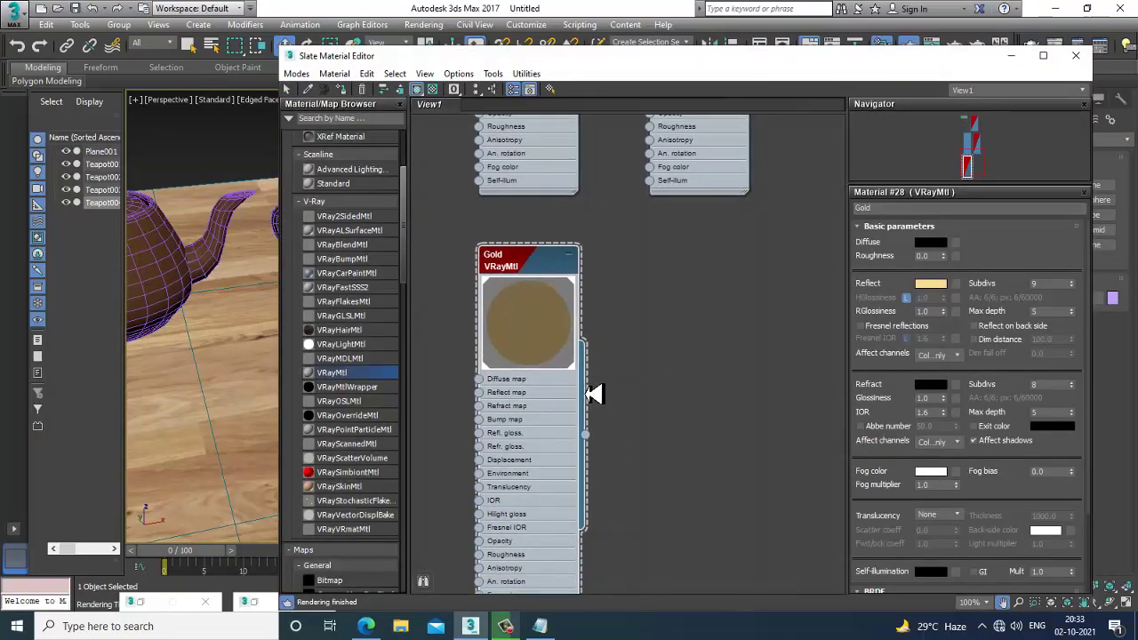
{"action": "left_click_drag", "start_coordinate": [743, 279], "coordinate": [743, 278]}
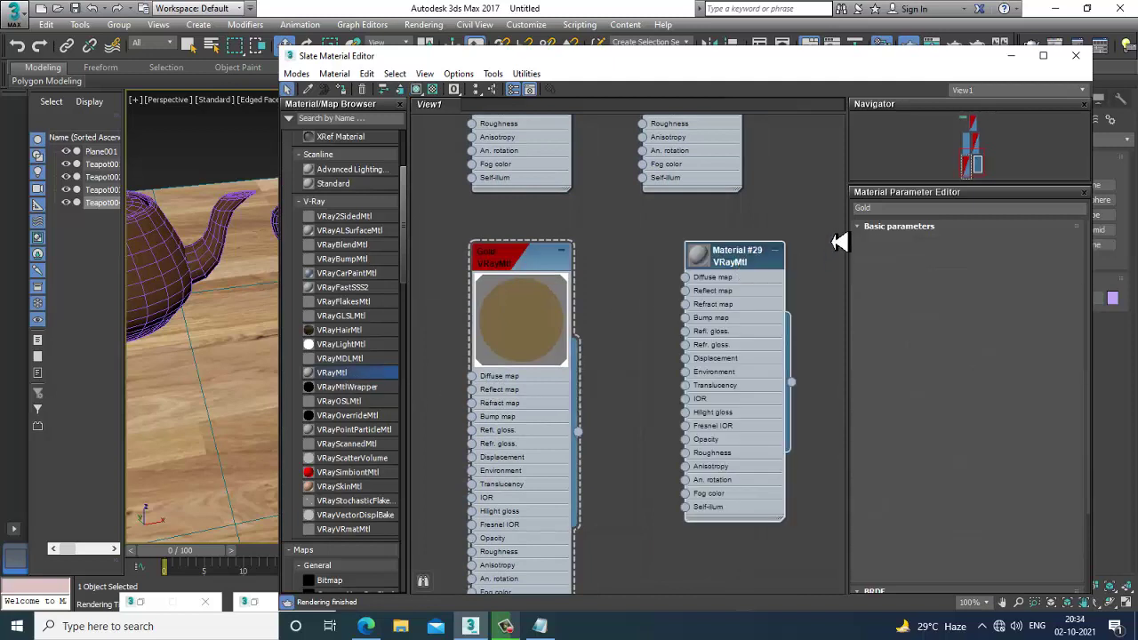
{"action": "left_click", "coordinate": [908, 212]}
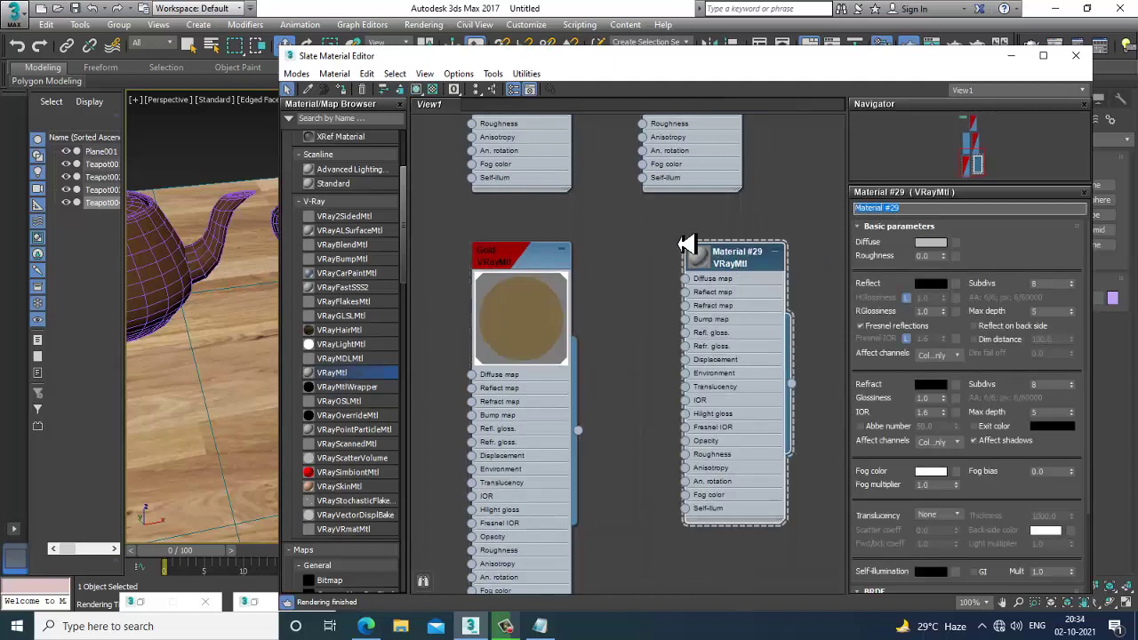
{"action": "type", "text": "steel"}
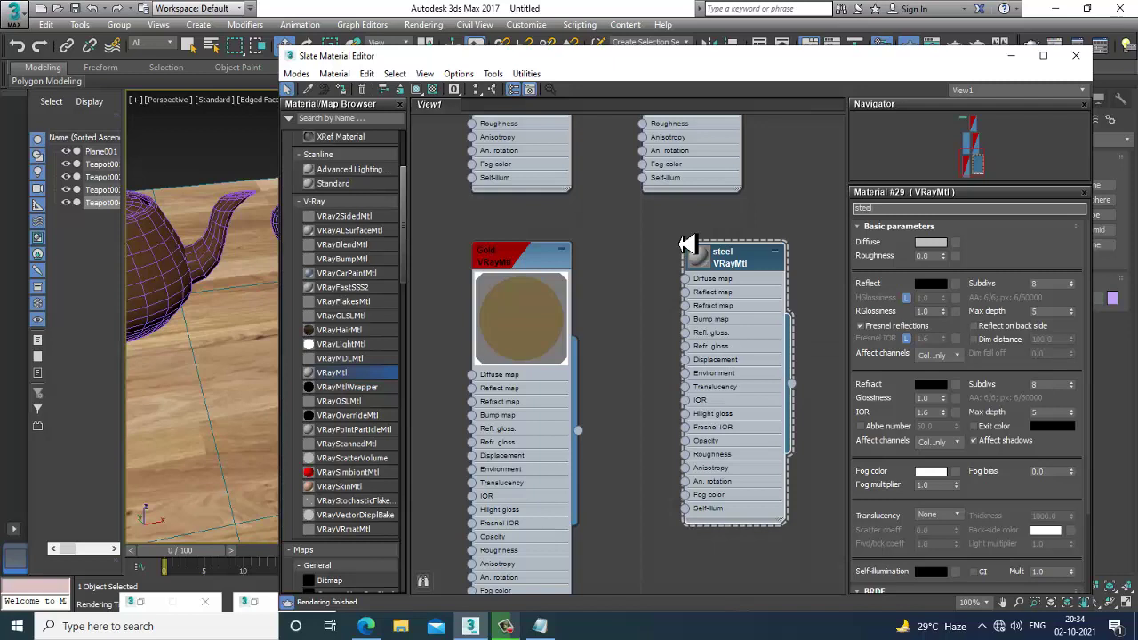
{"action": "double_click", "coordinate": [699, 254]}
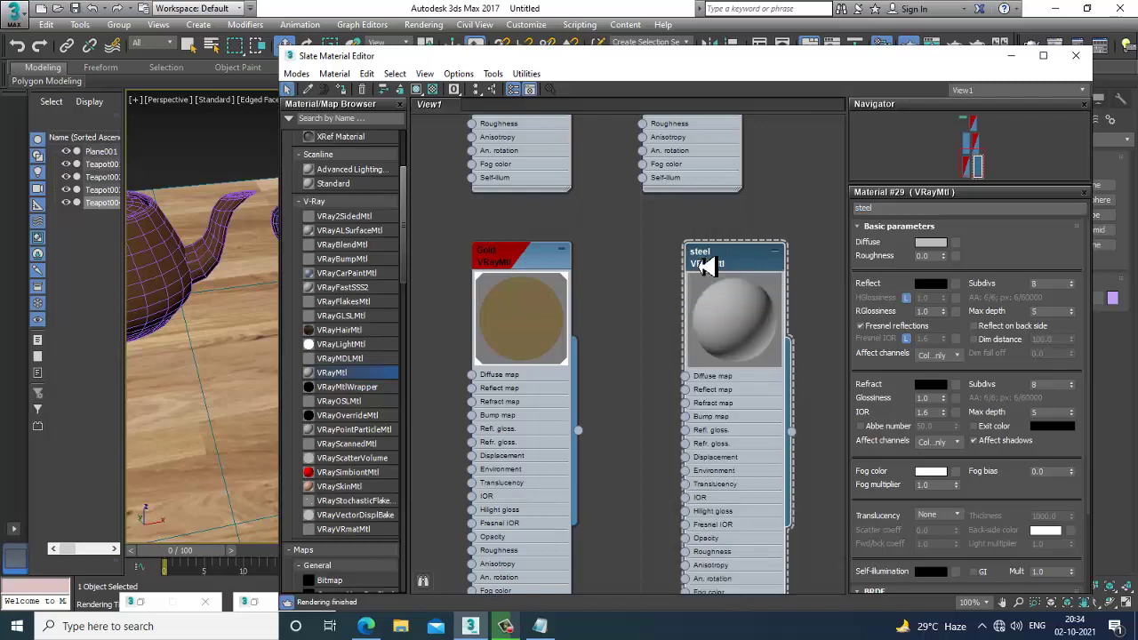
- Set the steel material's diffuse color to black with red, green and blue all at 0
{"action": "left_click", "coordinate": [931, 243]}
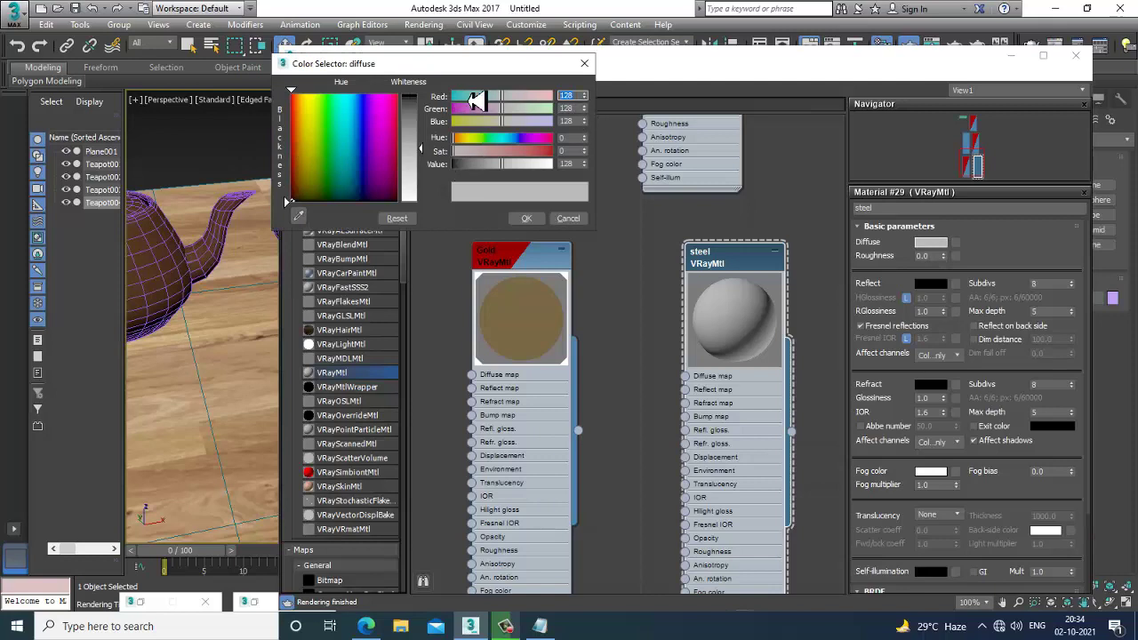
{"action": "type", "text": "0"}
{"action": "key", "text": "Tab"}
{"action": "type", "text": "0"}
{"action": "key", "text": "Tab"}
{"action": "type", "text": "0"}
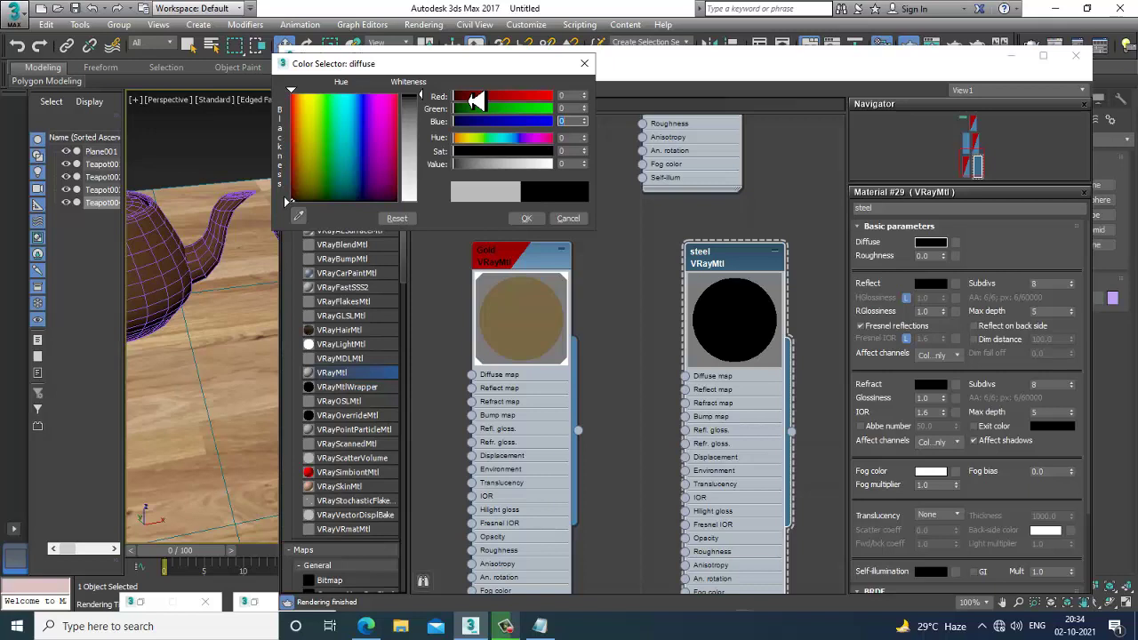
{"action": "left_click", "coordinate": [529, 218]}
- Set the steel material's reflection color to a light gray with red, green and blue at 230
{"action": "left_click", "coordinate": [931, 284]}
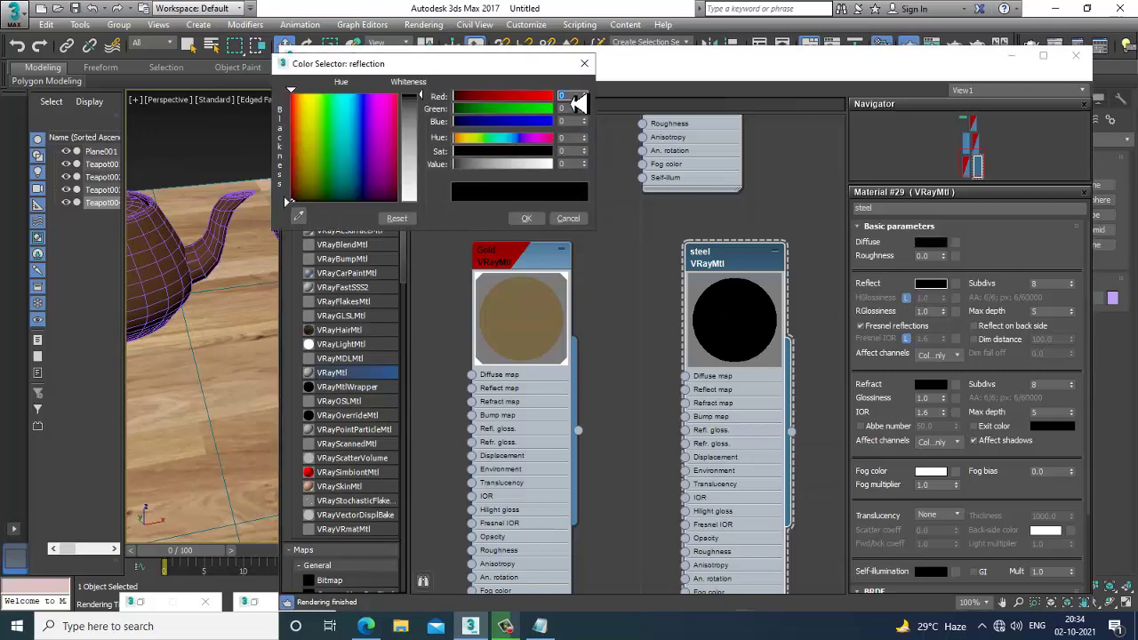
{"action": "left_click_drag", "start_coordinate": [420, 96], "coordinate": [427, 203]}
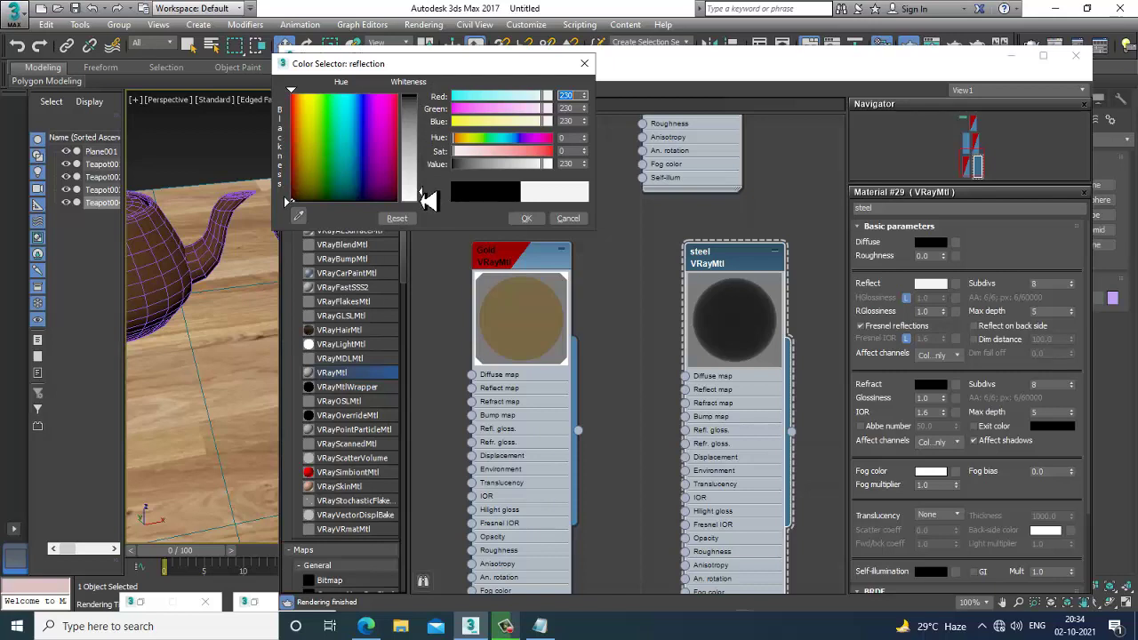
{"action": "left_click", "coordinate": [526, 219]}
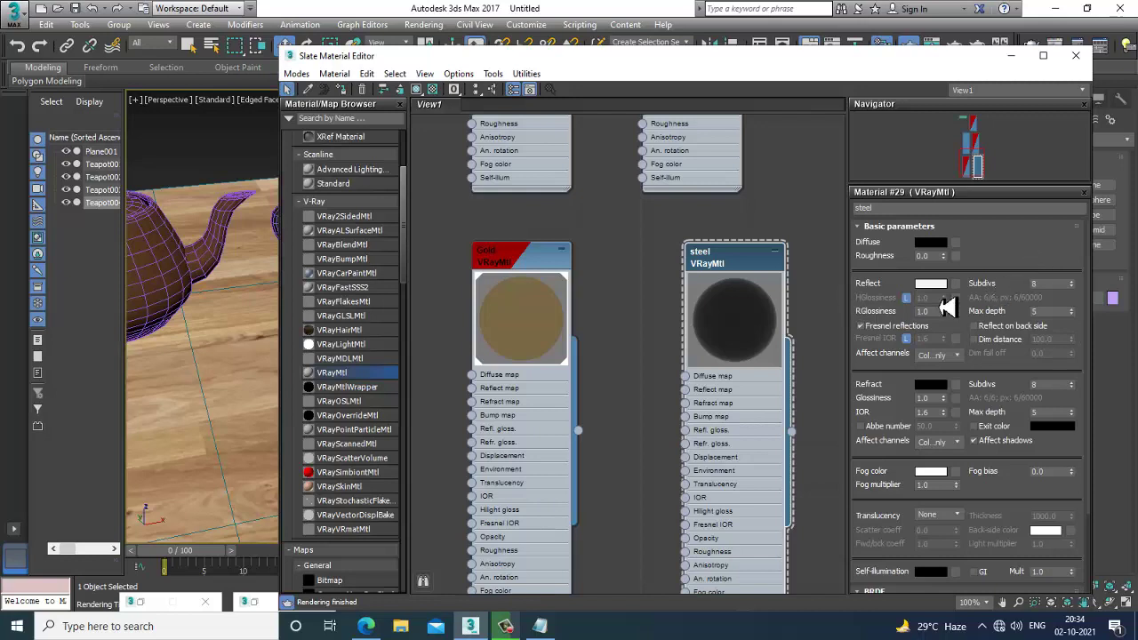
- Set the steel material's reflection glossiness to 0.8 and its unlocked Fresnel IOR to 21, locking the Fresnel IOR again
{"action": "left_click", "coordinate": [925, 311]}
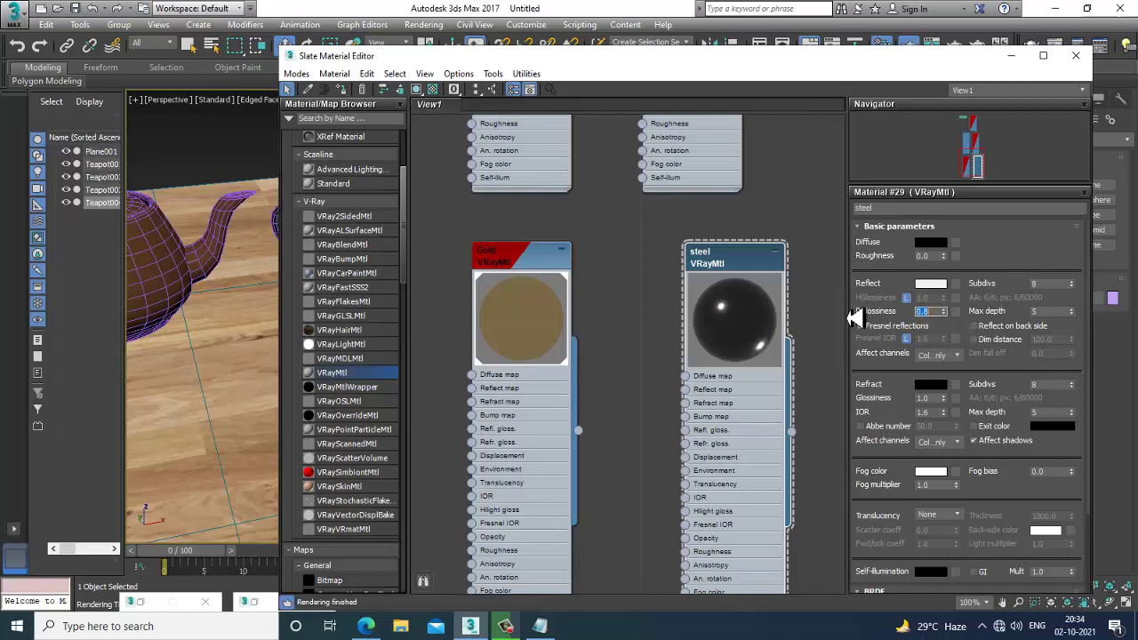
{"action": "left_click", "coordinate": [860, 326]}
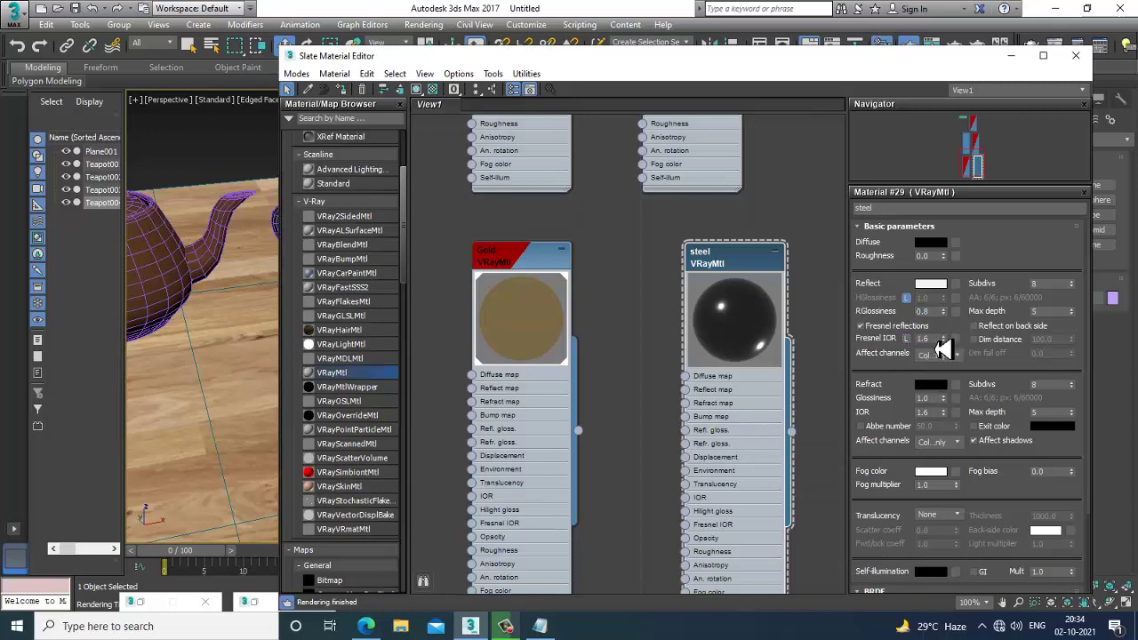
{"action": "left_click", "coordinate": [930, 341]}
{"action": "key", "text": "Return"}
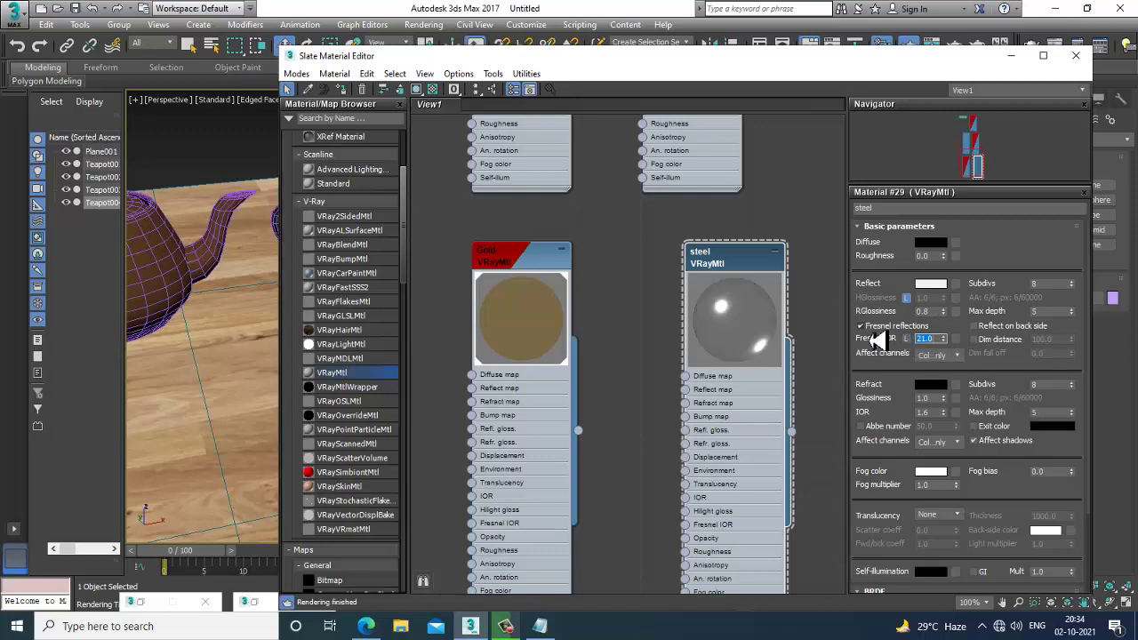
{"action": "left_click", "coordinate": [907, 340]}
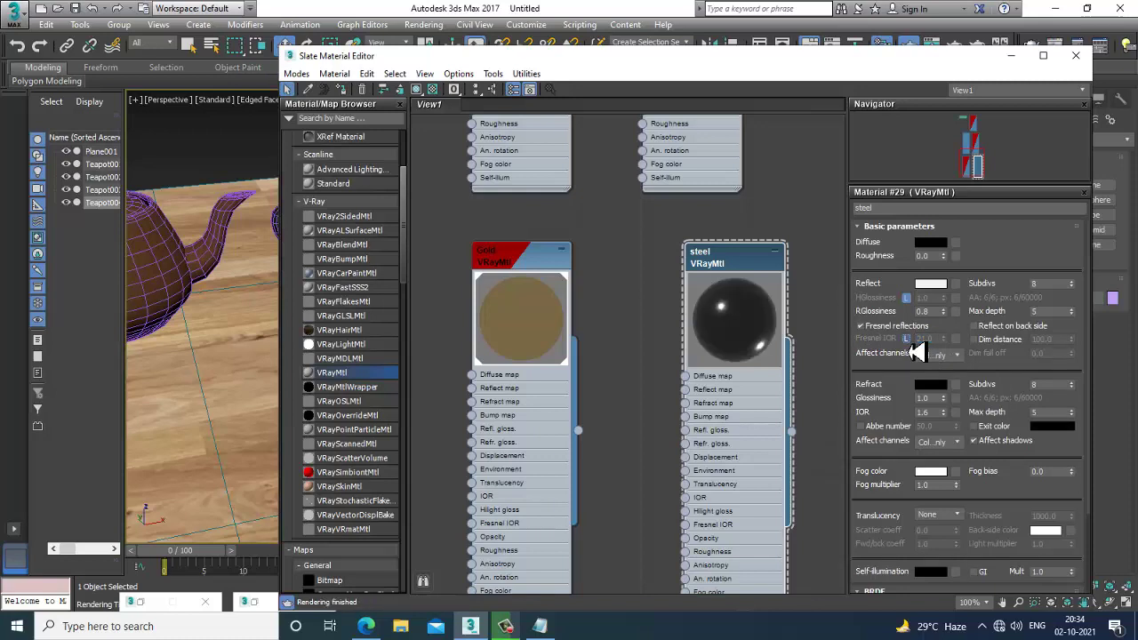
- Unlock the steel material's Fresnel IOR and set its reflection subdivisions to 18
{"action": "left_click", "coordinate": [907, 340]}
{"action": "left_click_drag", "start_coordinate": [1046, 285], "coordinate": [918, 283]}
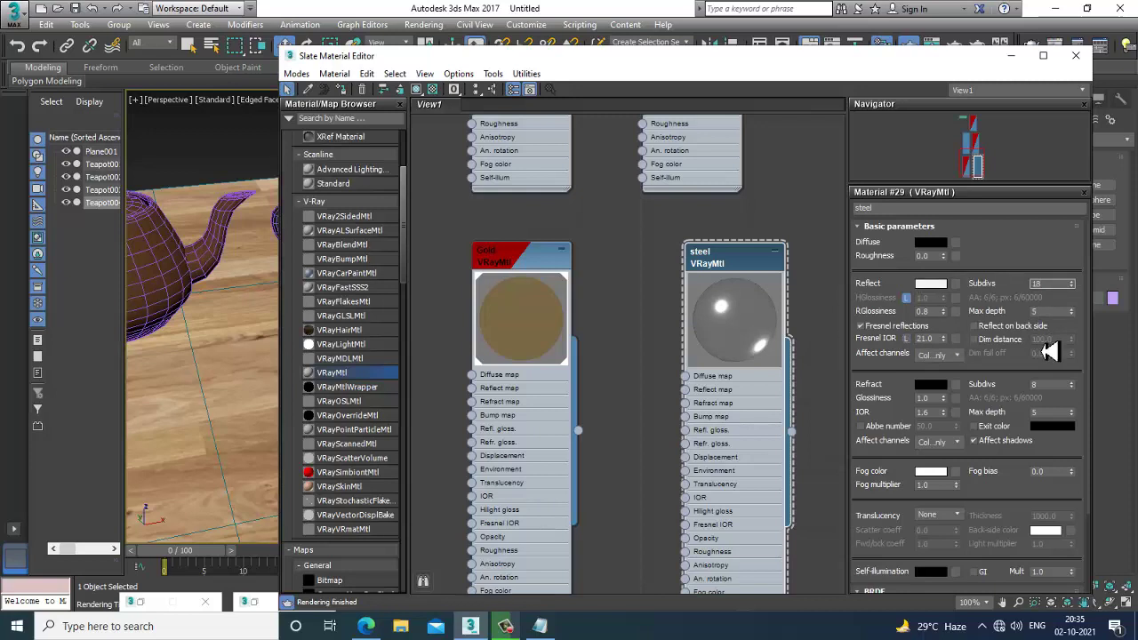
{"action": "double_click", "coordinate": [1054, 312]}
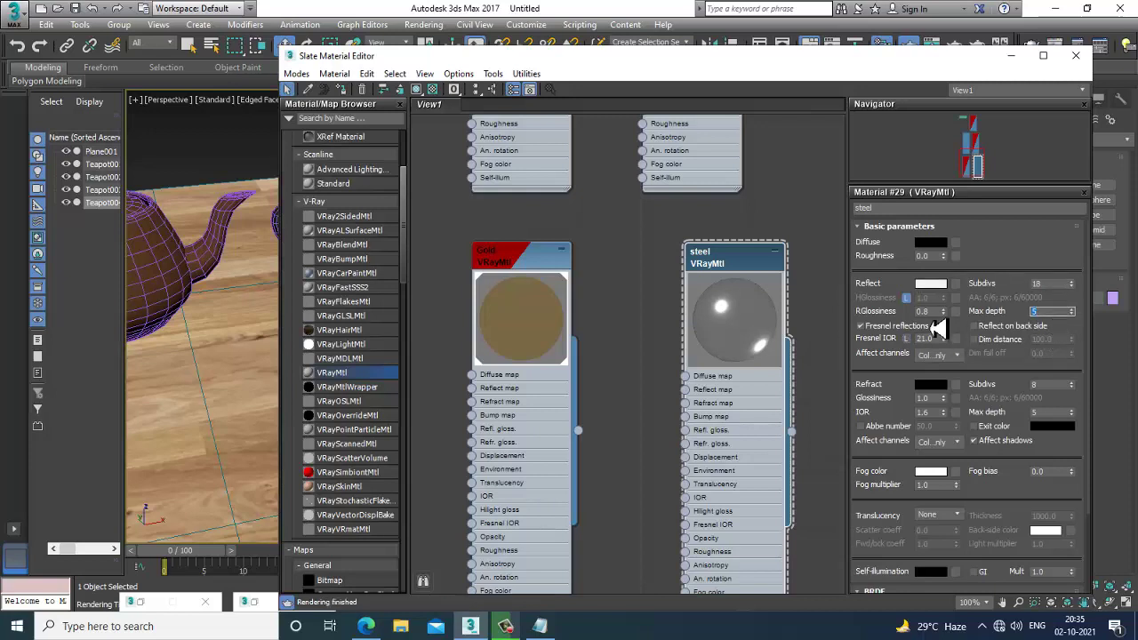
- Assign the steel material to the selected front teapot and show it shaded in the viewport
{"action": "left_click", "coordinate": [342, 89]}
{"action": "left_click", "coordinate": [417, 91]}
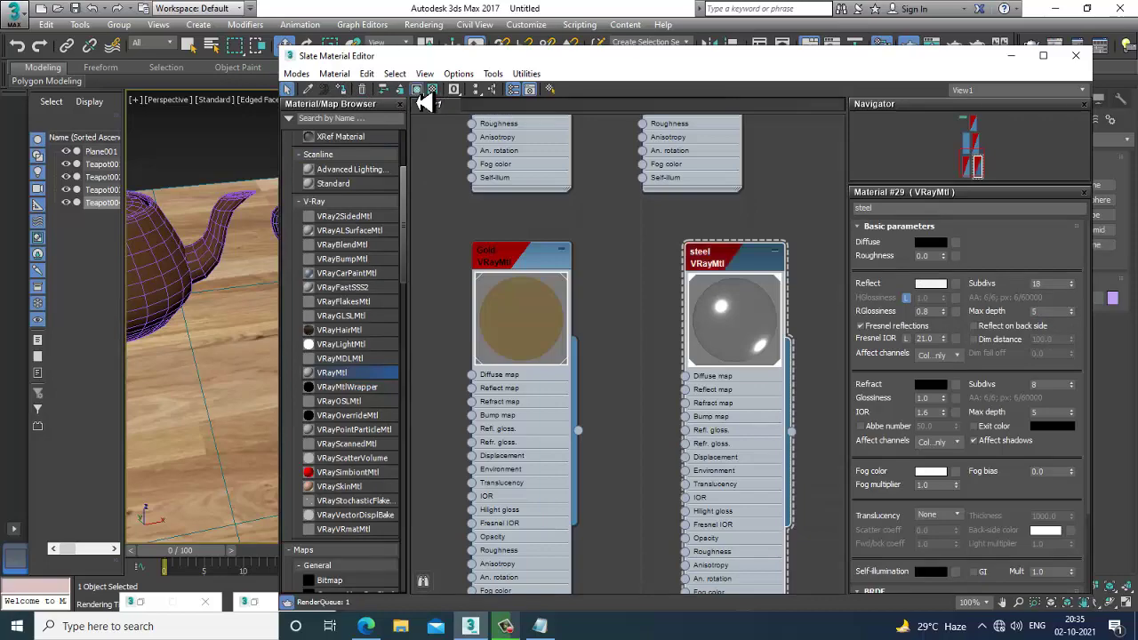
{"action": "left_click_drag", "start_coordinate": [459, 63], "coordinate": [159, 358]}
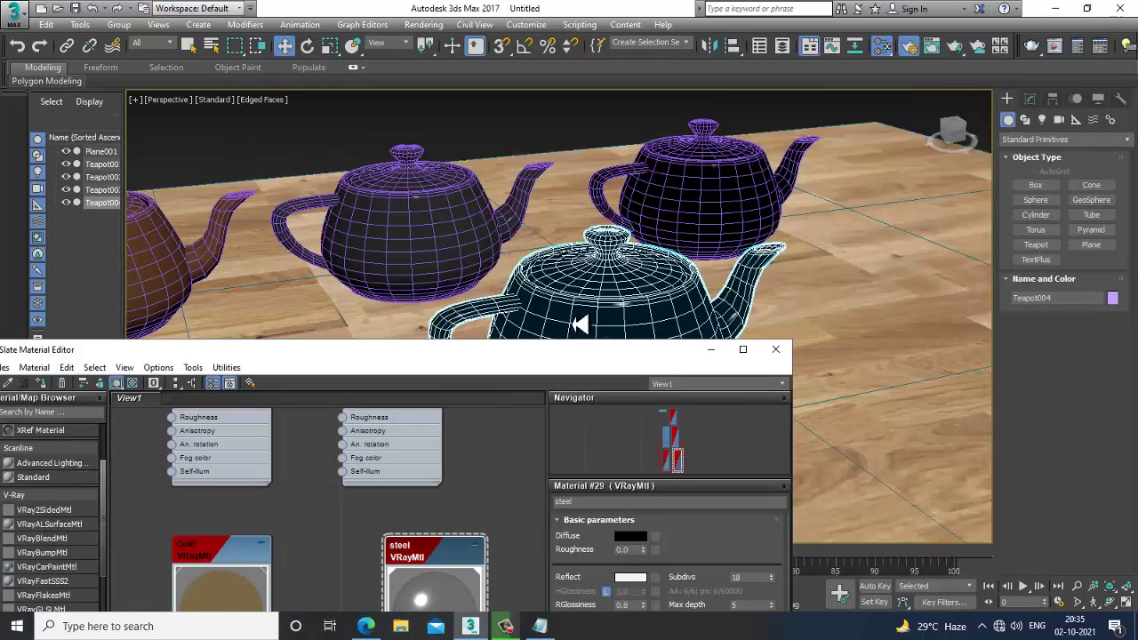
- Render a close-up of the steel teapot with the neighbouring teapots behind it
{"action": "middle_click_drag", "start_coordinate": [674, 315], "coordinate": [783, 195]}
{"action": "scroll", "coordinate": [787, 197], "scroll_direction": "up", "scroll_amount": 5}
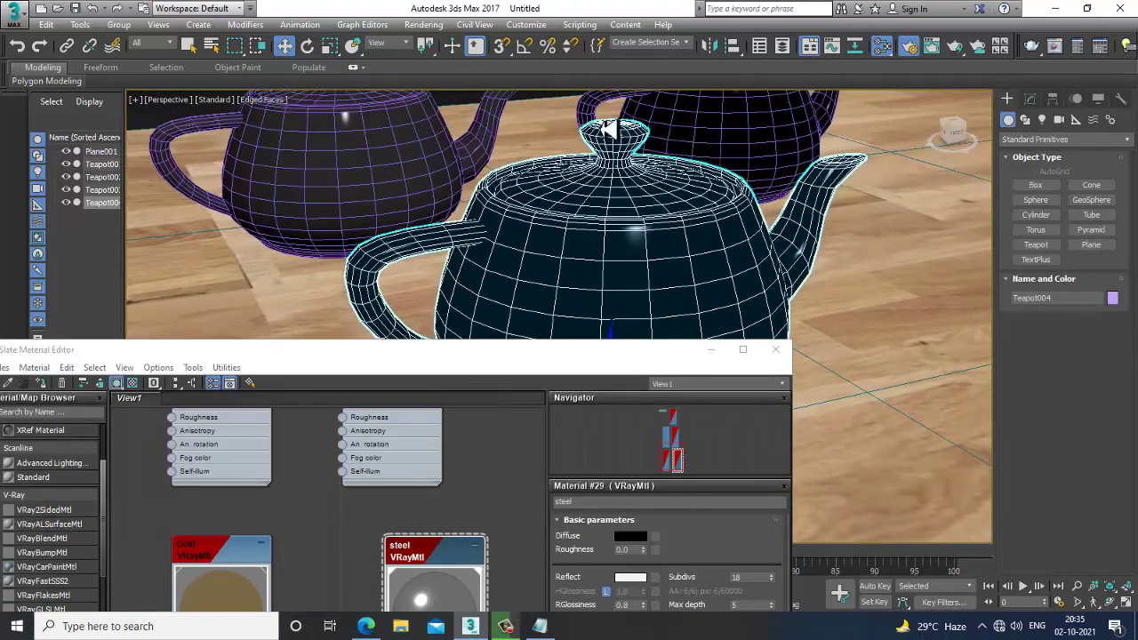
{"action": "left_click", "coordinate": [424, 24]}
{"action": "left_click", "coordinate": [431, 43]}
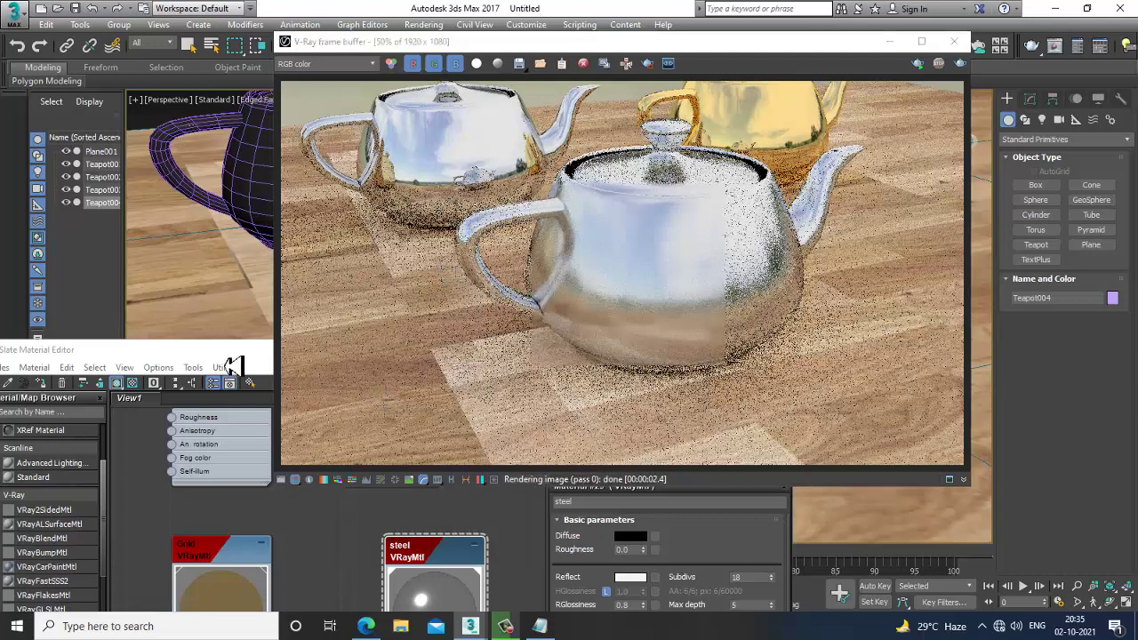
- Compare the steel and chrome teapots in the render, set the steel reflection glossiness to 0.85, and render again
{"action": "left_click_drag", "start_coordinate": [233, 367], "coordinate": [416, 163]}
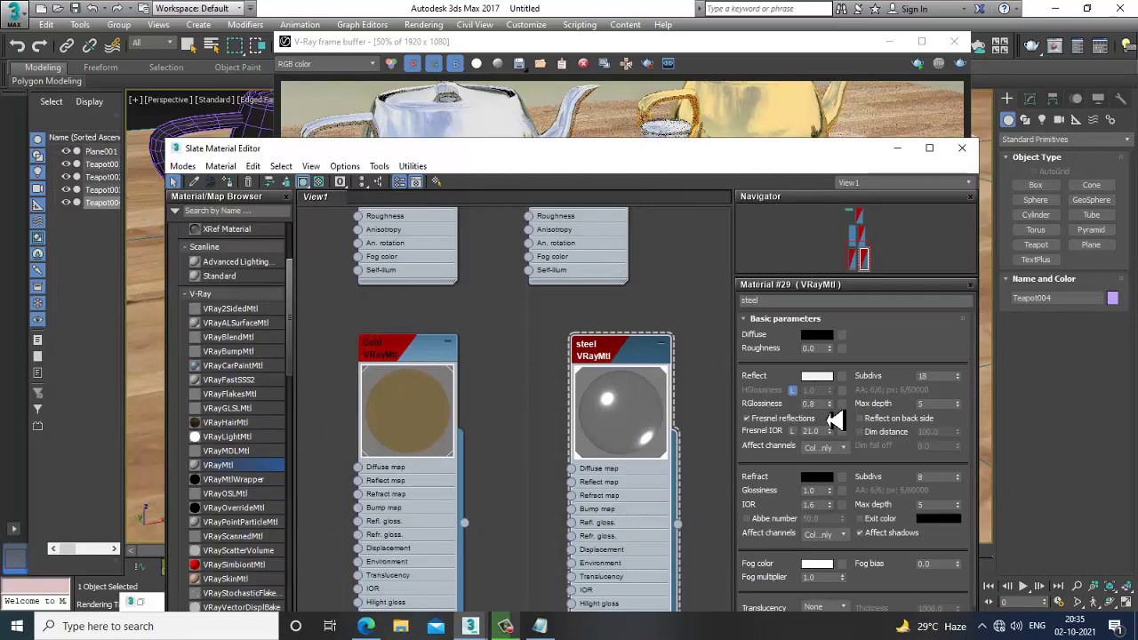
{"action": "left_click_drag", "start_coordinate": [635, 156], "coordinate": [498, 460]}
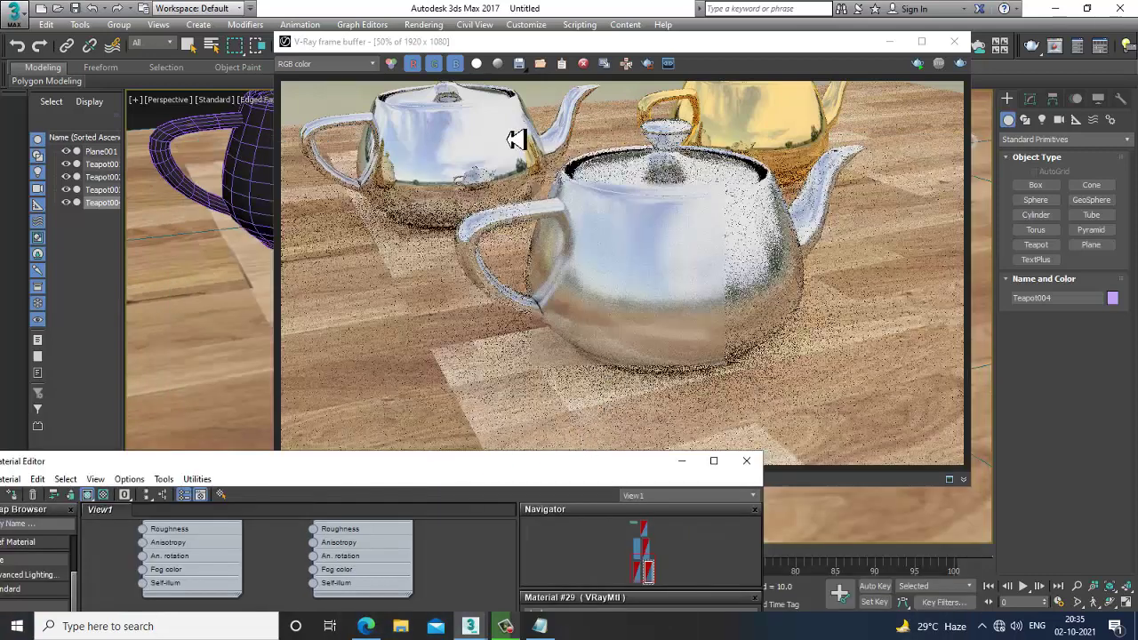
{"action": "left_click_drag", "start_coordinate": [210, 464], "coordinate": [289, 146]}
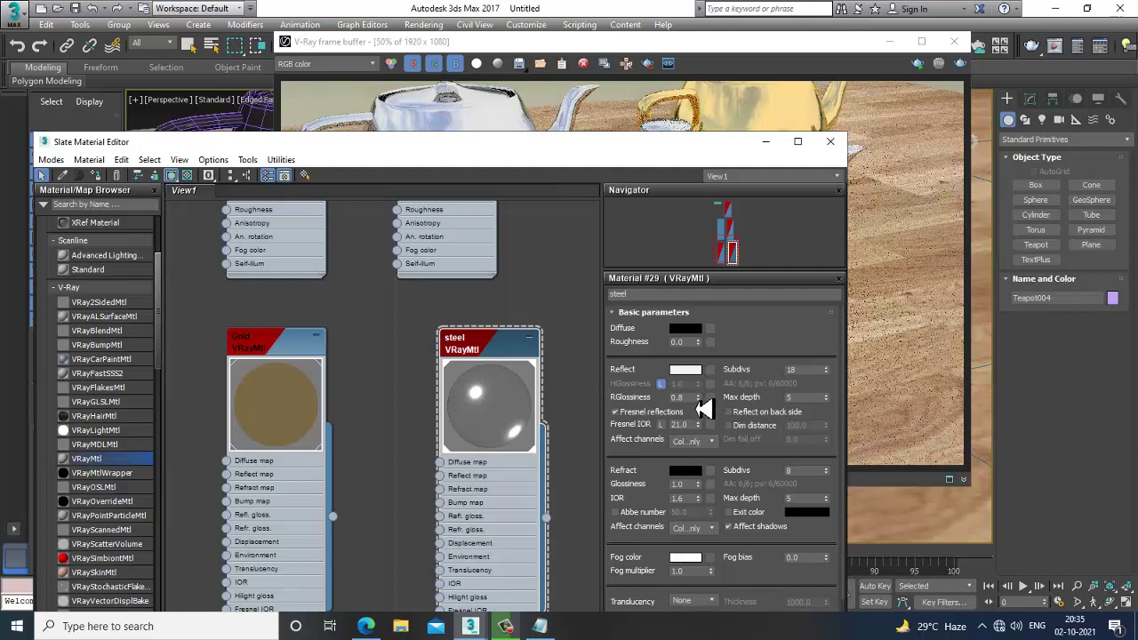
{"action": "mouse_move", "coordinate": [699, 402]}
{"action": "left_mouse_down"}
{"action": "mouse_move", "coordinate": [699, 388]}
{"action": "mouse_move", "coordinate": [700, 402]}
{"action": "left_mouse_up"}
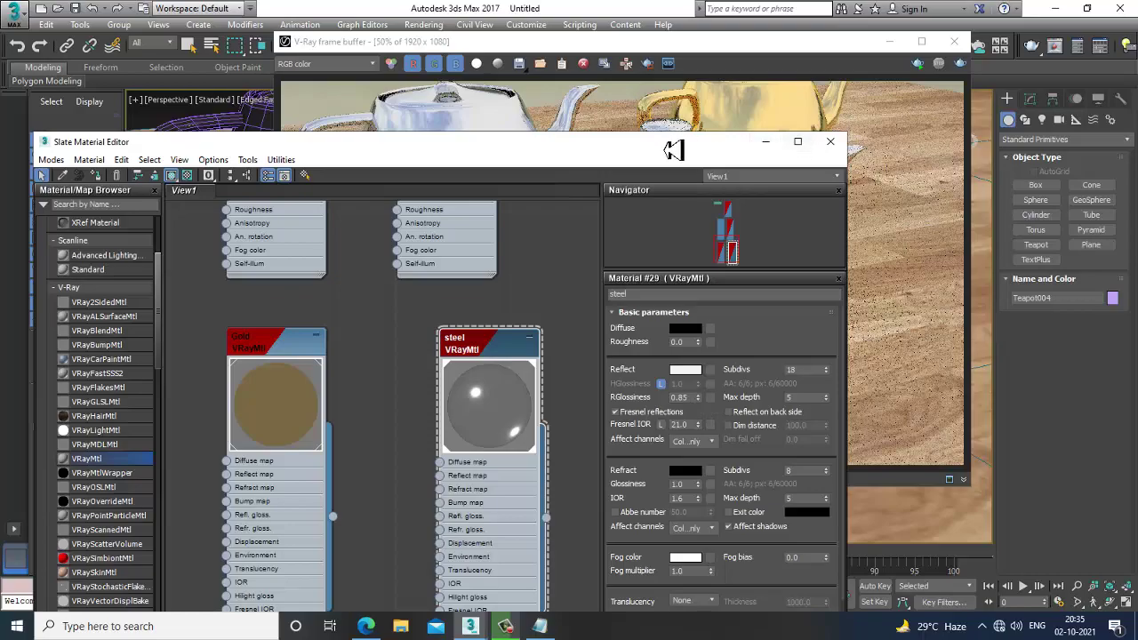
{"action": "left_click_drag", "start_coordinate": [675, 144], "coordinate": [589, 498]}
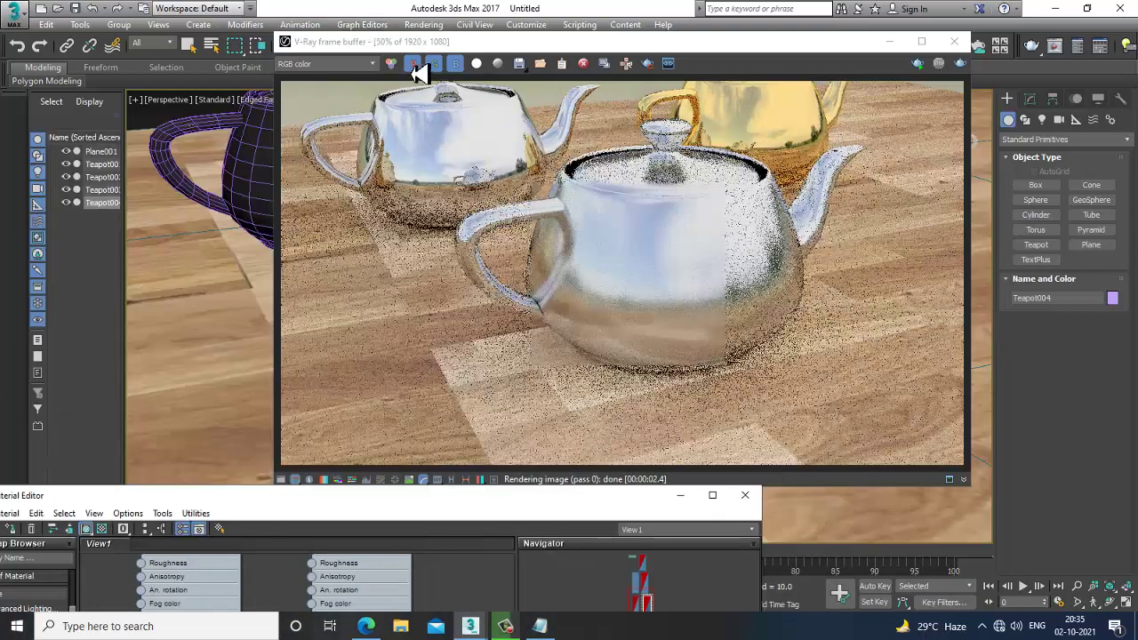
{"action": "left_click", "coordinate": [962, 63]}
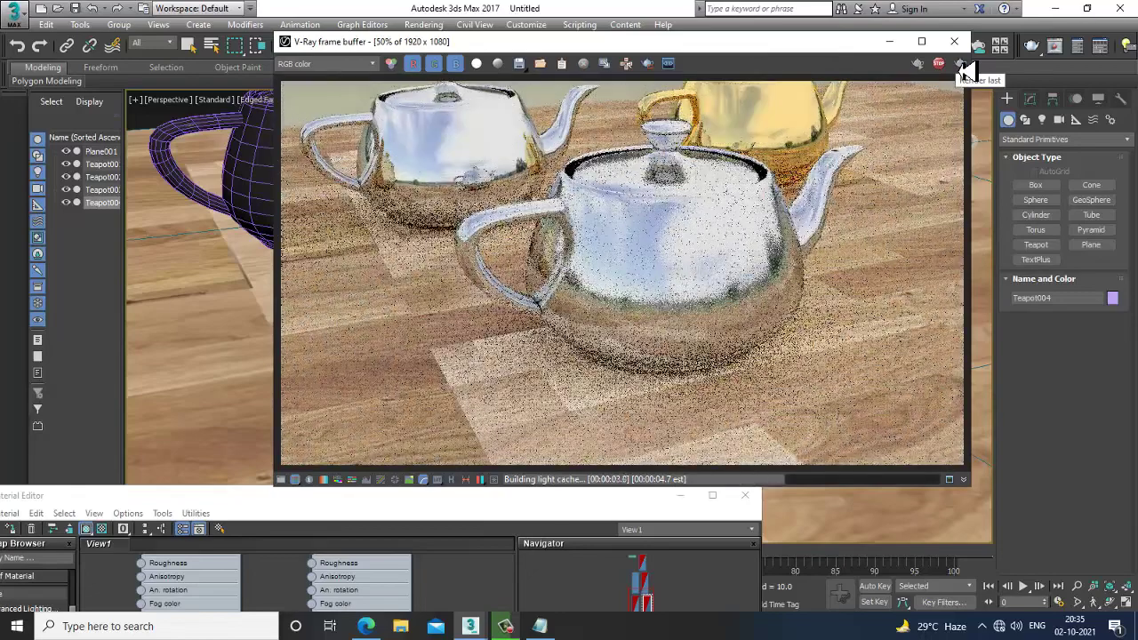
- Set the steel material's reflection glossiness to 0.88
{"action": "left_click_drag", "start_coordinate": [537, 505], "coordinate": [702, 171]}
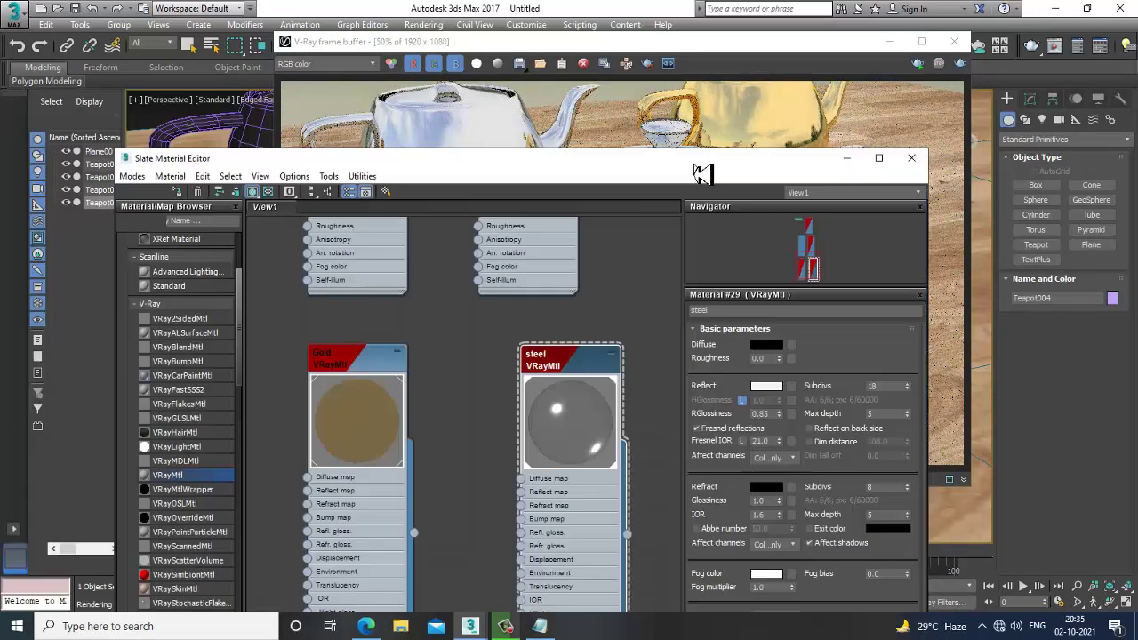
{"action": "left_click", "coordinate": [763, 414]}
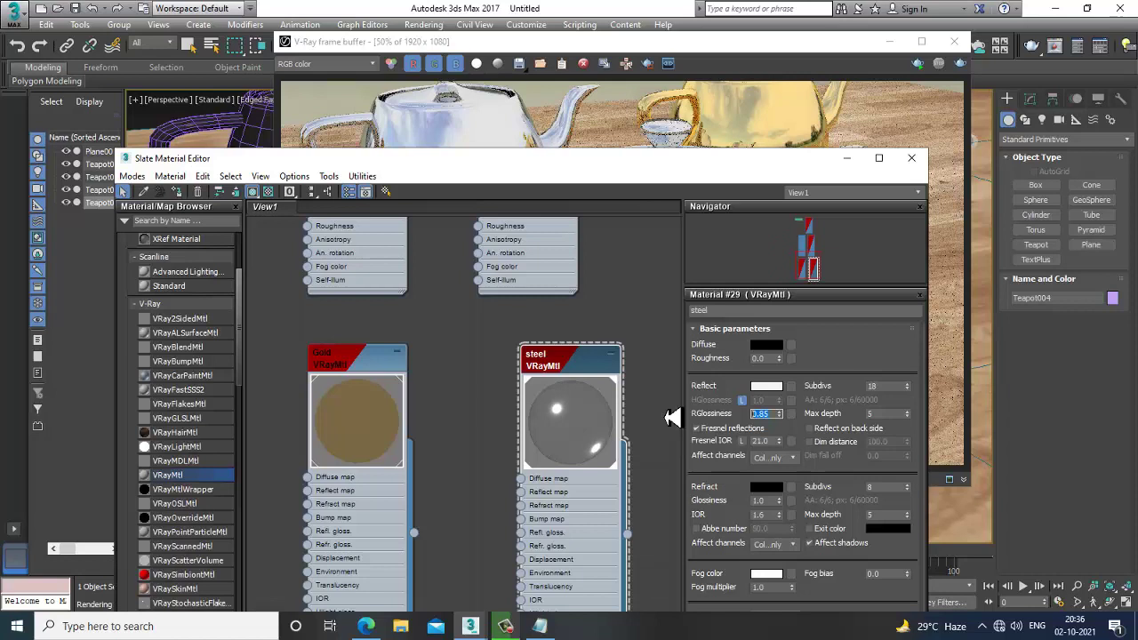
- Try rendering with the steel material's Fresnel IOR locked, and unlock it again
{"action": "left_click", "coordinate": [744, 442]}
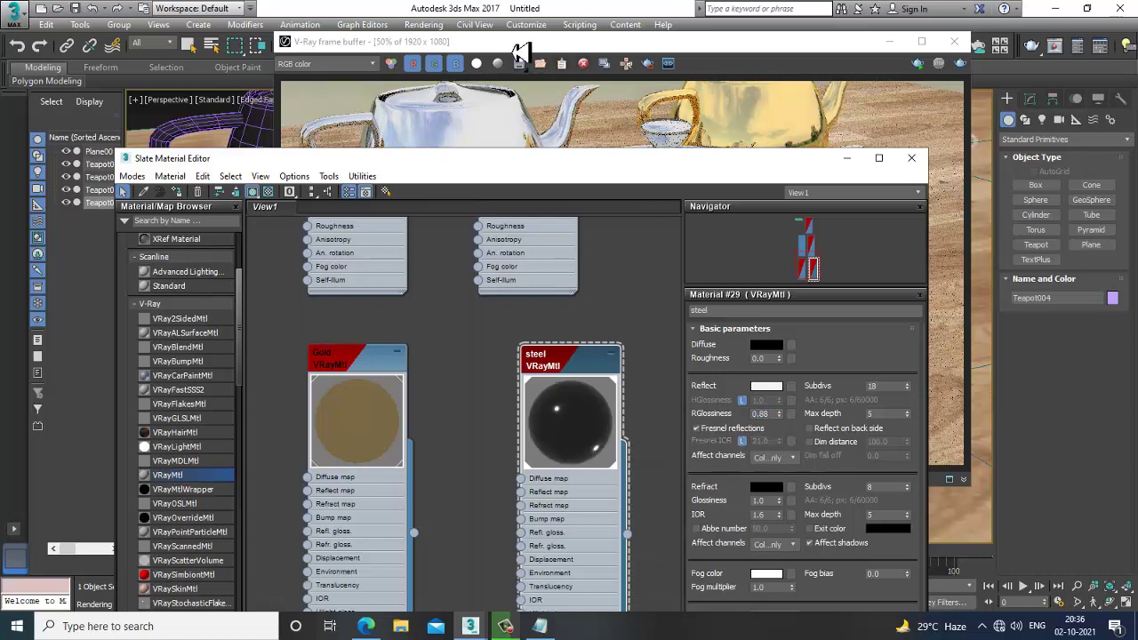
{"action": "left_click", "coordinate": [423, 24]}
{"action": "left_click", "coordinate": [434, 39]}
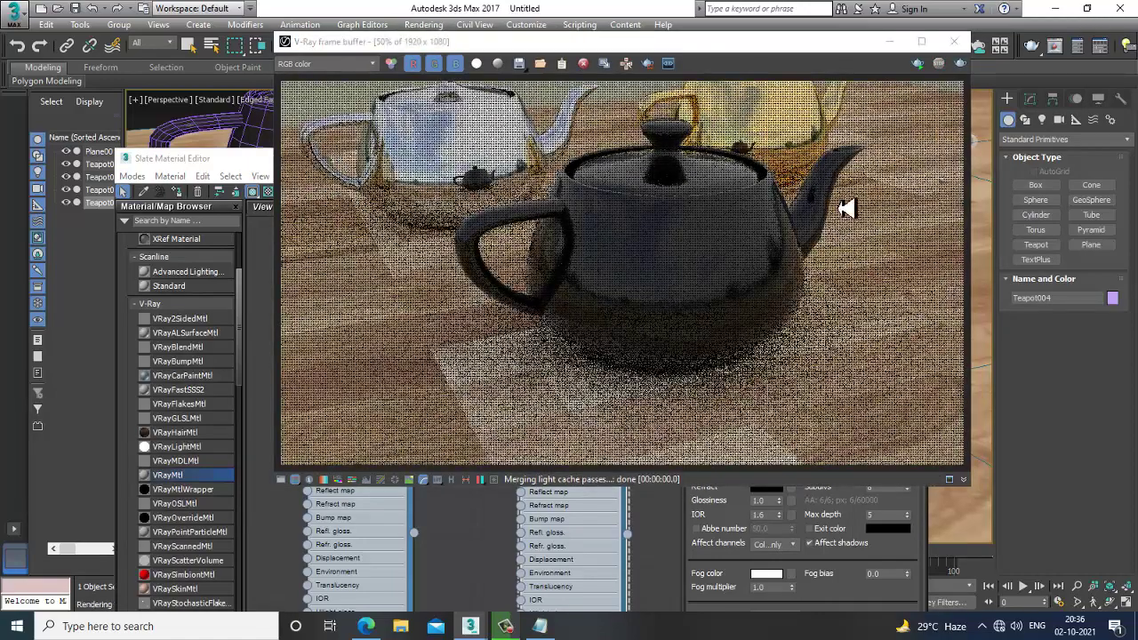
{"action": "left_click", "coordinate": [889, 41]}
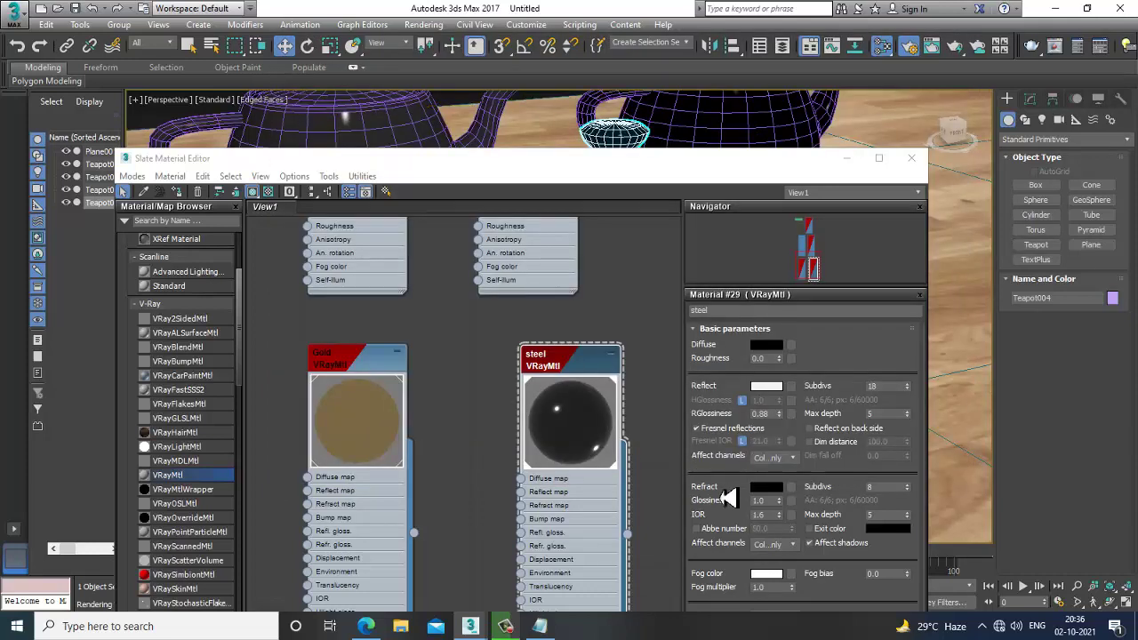
{"action": "left_click", "coordinate": [743, 442]}
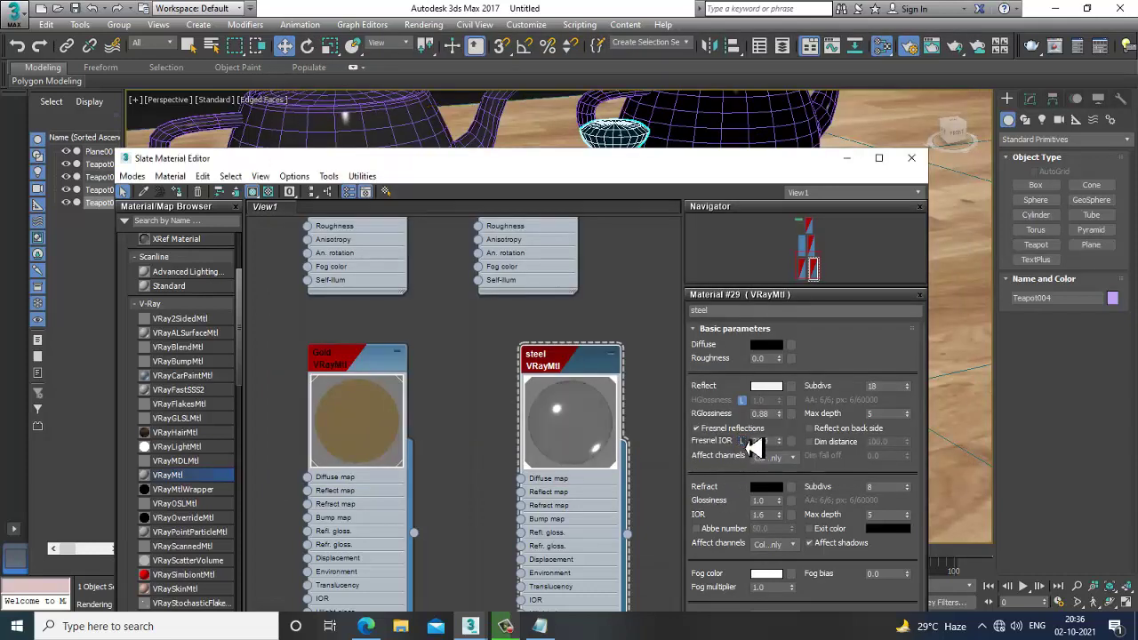
- Render the steel teapot close-up again with the Fresnel IOR unlocked, and close the frame buffer after viewing it
{"action": "left_click", "coordinate": [423, 24]}
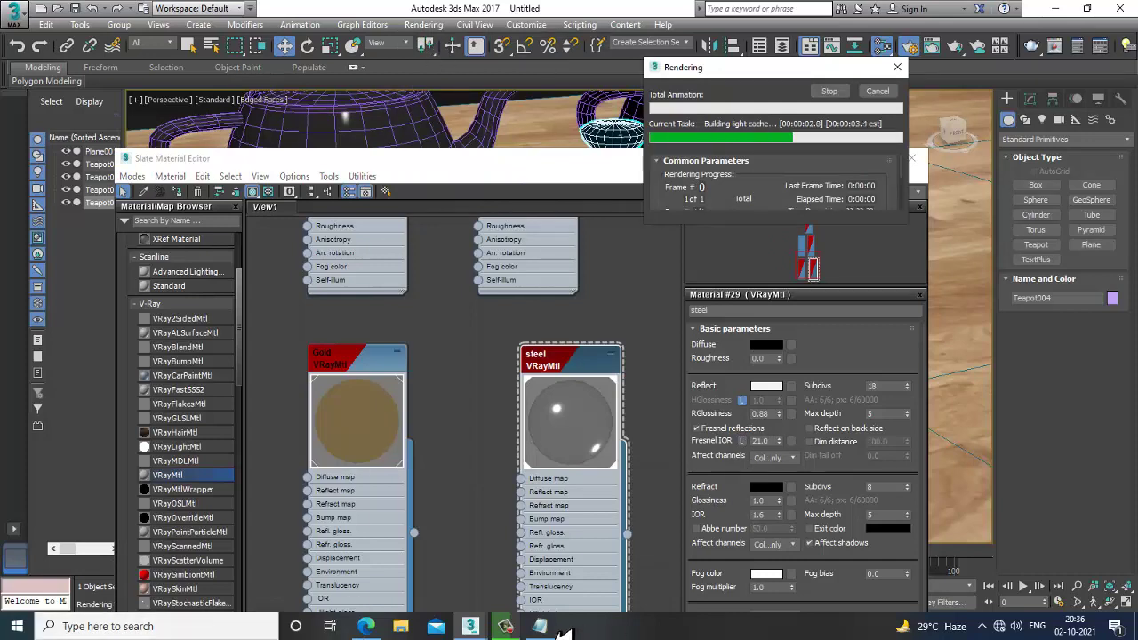
{"action": "mouse_move", "coordinate": [469, 627]}
{"action": "left_click", "coordinate": [558, 602]}
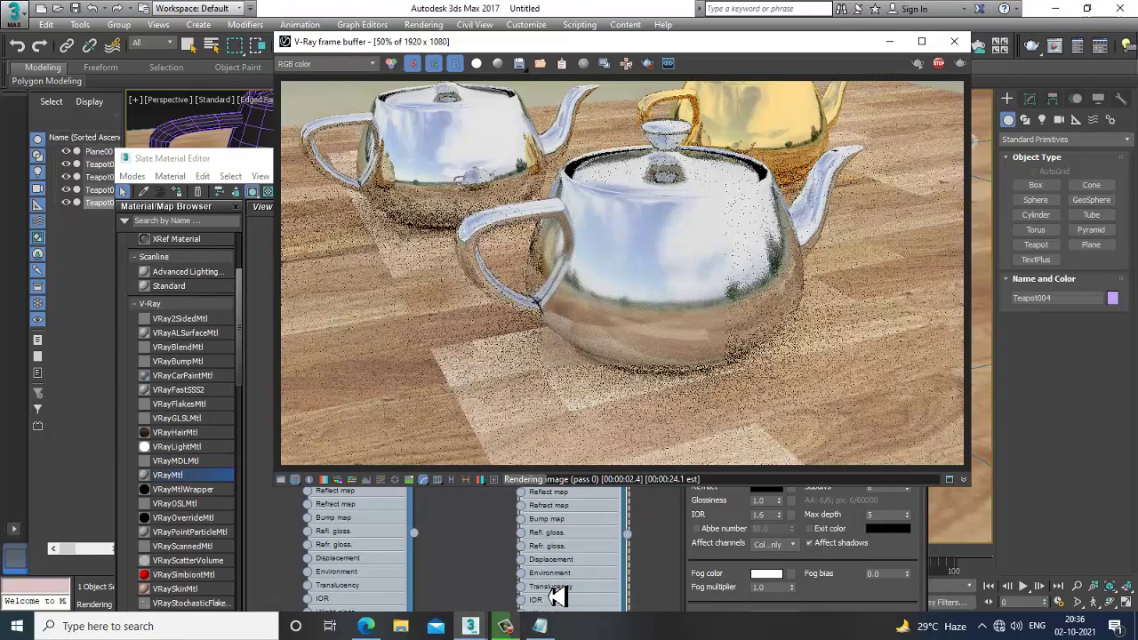
{"action": "left_click", "coordinate": [954, 43]}
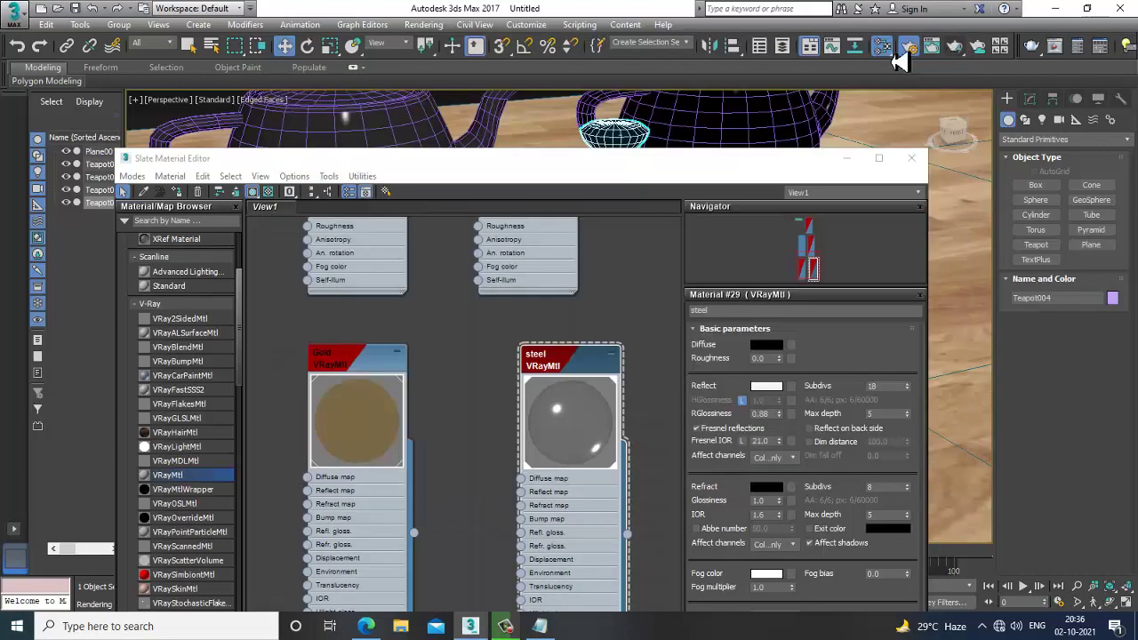
- Minimize the material editor, deselect the teapot, frame all four teapots in the perspective view, and render them
{"action": "left_click", "coordinate": [850, 169]}
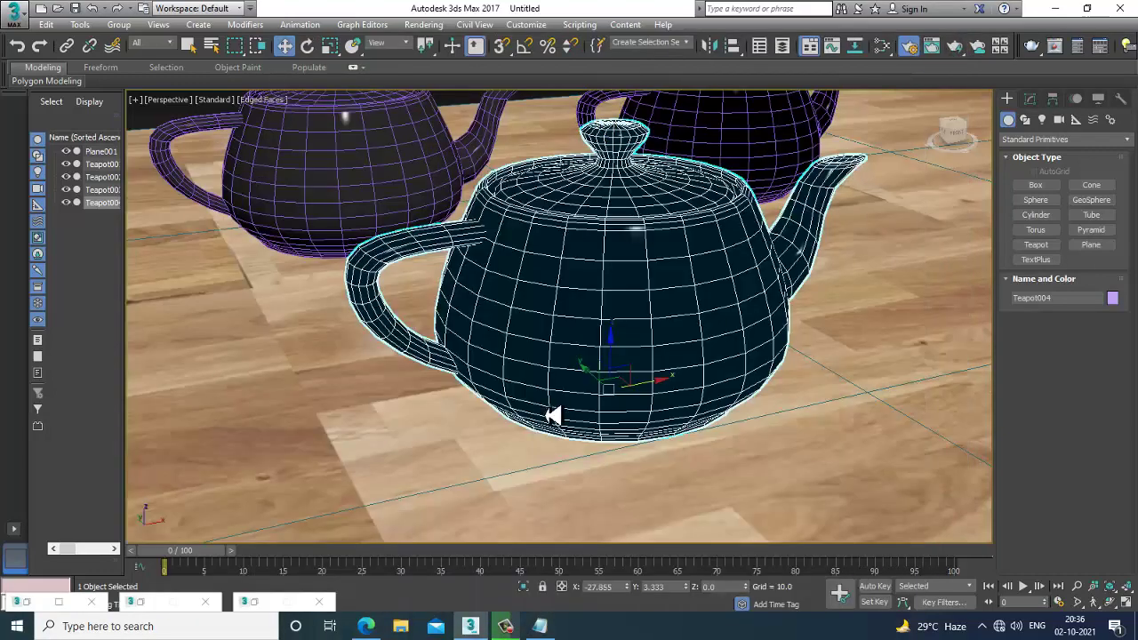
{"action": "scroll", "coordinate": [679, 219], "scroll_direction": "down", "scroll_amount": 5}
{"action": "scroll", "coordinate": [672, 231], "scroll_direction": "up", "scroll_amount": 2}
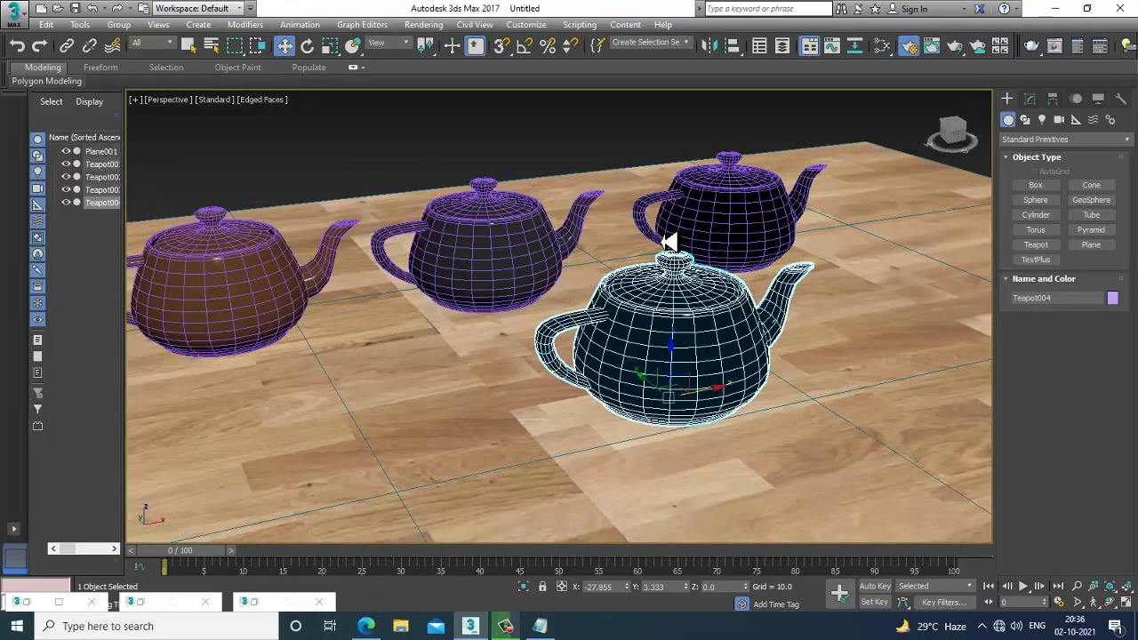
{"action": "middle_click_drag", "start_coordinate": [668, 241], "coordinate": [704, 247], "text": "alt"}
{"action": "left_click", "coordinate": [669, 246]}
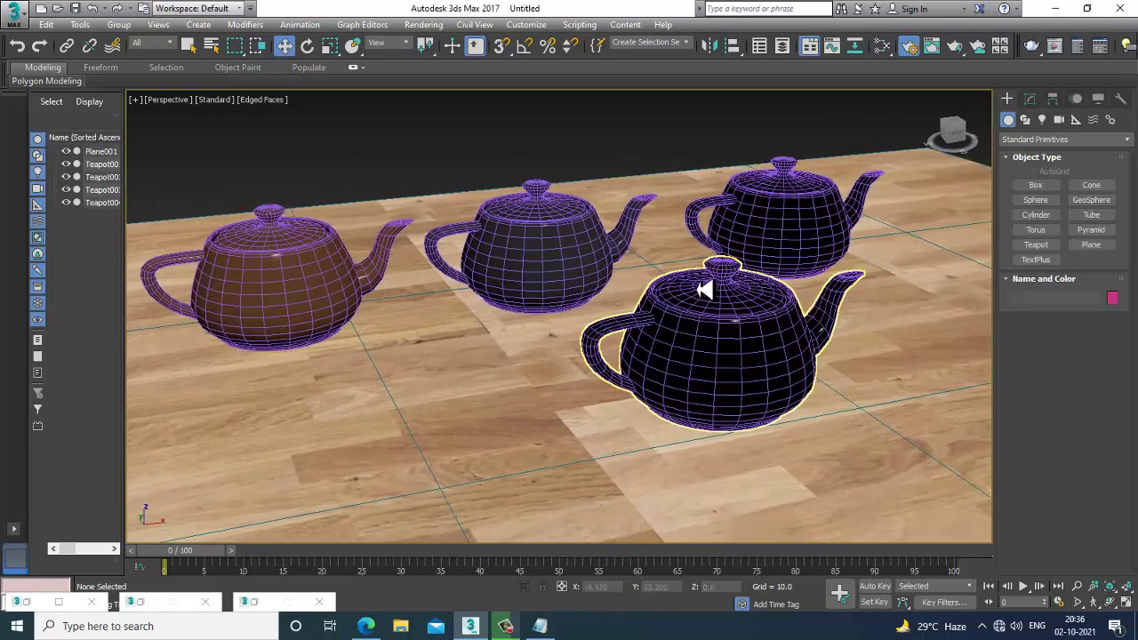
{"action": "middle_click_drag", "start_coordinate": [705, 289], "coordinate": [720, 277]}
{"action": "scroll", "coordinate": [708, 283], "scroll_direction": "up", "scroll_amount": 2}
{"action": "scroll", "coordinate": [707, 283], "scroll_direction": "down", "scroll_amount": 1}
{"action": "key", "text": "Left"}
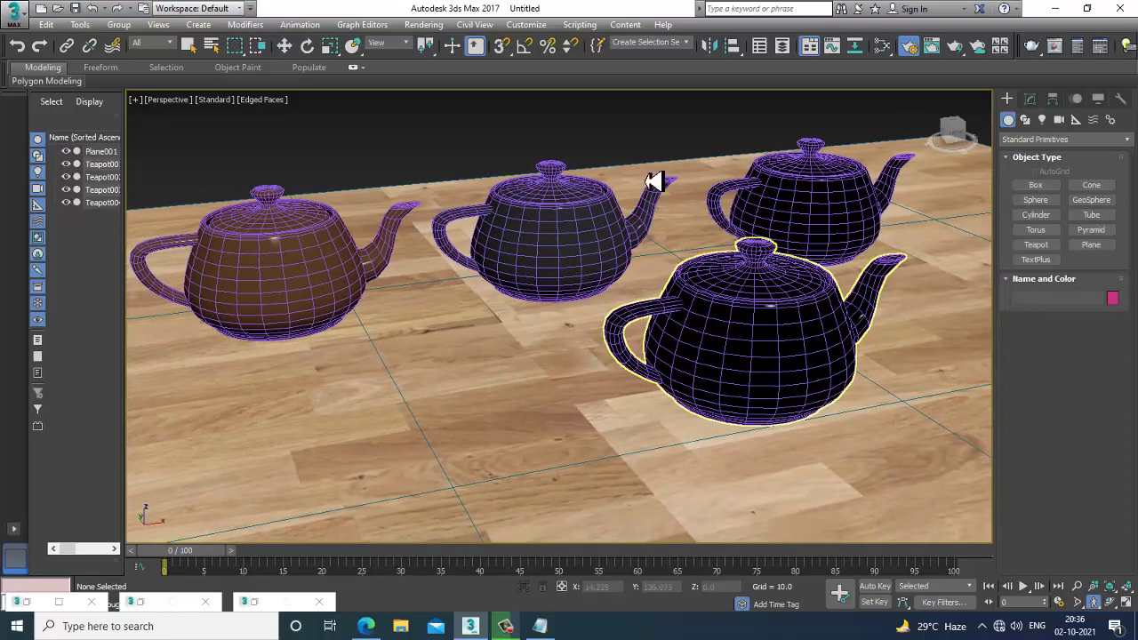
{"action": "left_click", "coordinate": [424, 24]}
{"action": "left_click", "coordinate": [445, 41]}
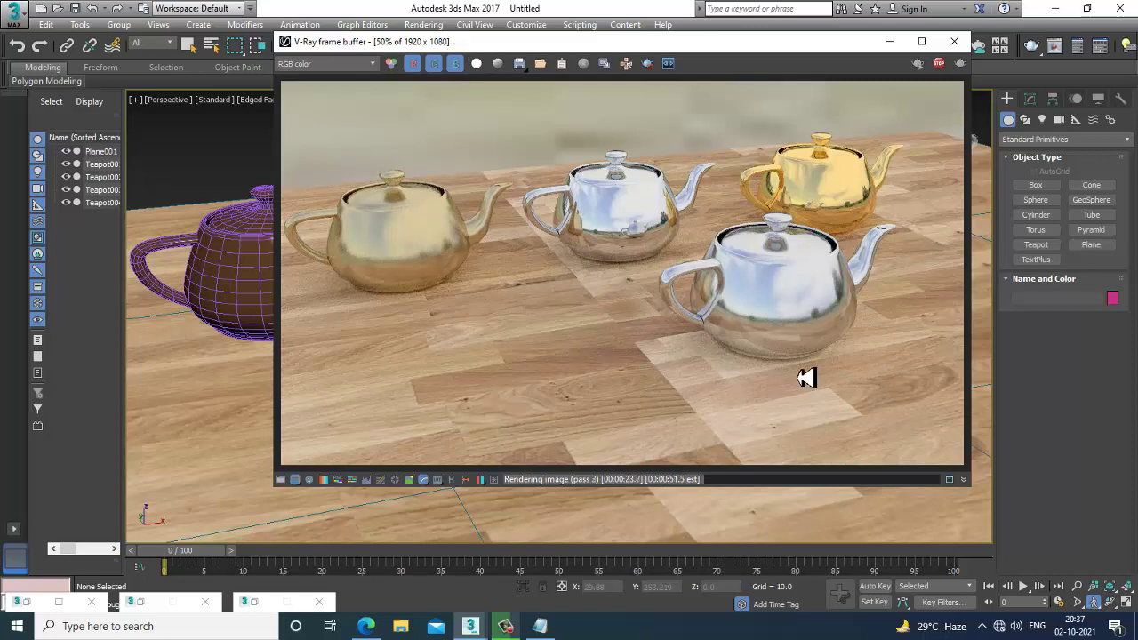
{"action": "left_click_drag", "start_coordinate": [639, 58], "coordinate": [605, 93]}
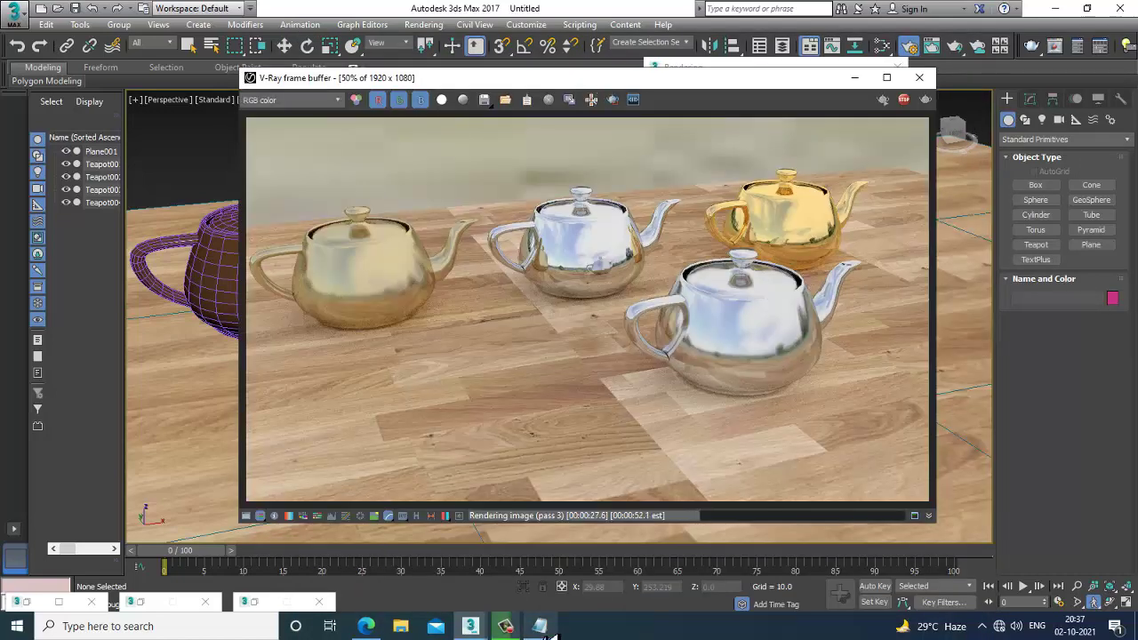
- Switch to Notepad, highlight the materials from Copper to Glass in the list, and return to the render
{"action": "left_click", "coordinate": [541, 627]}
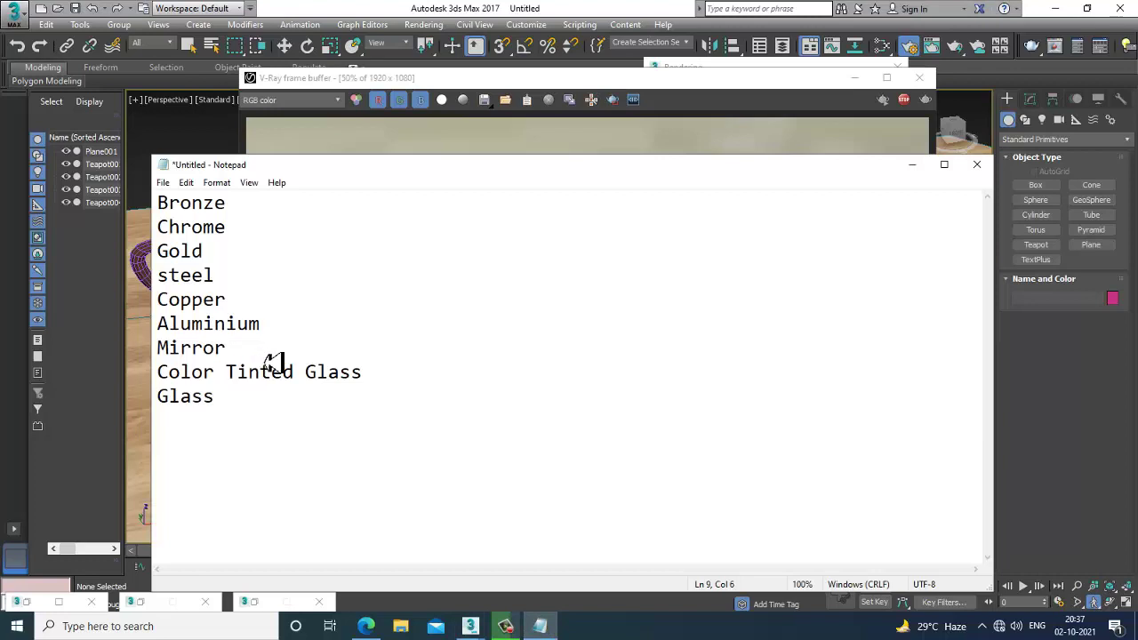
{"action": "left_click_drag", "start_coordinate": [160, 304], "coordinate": [350, 418]}
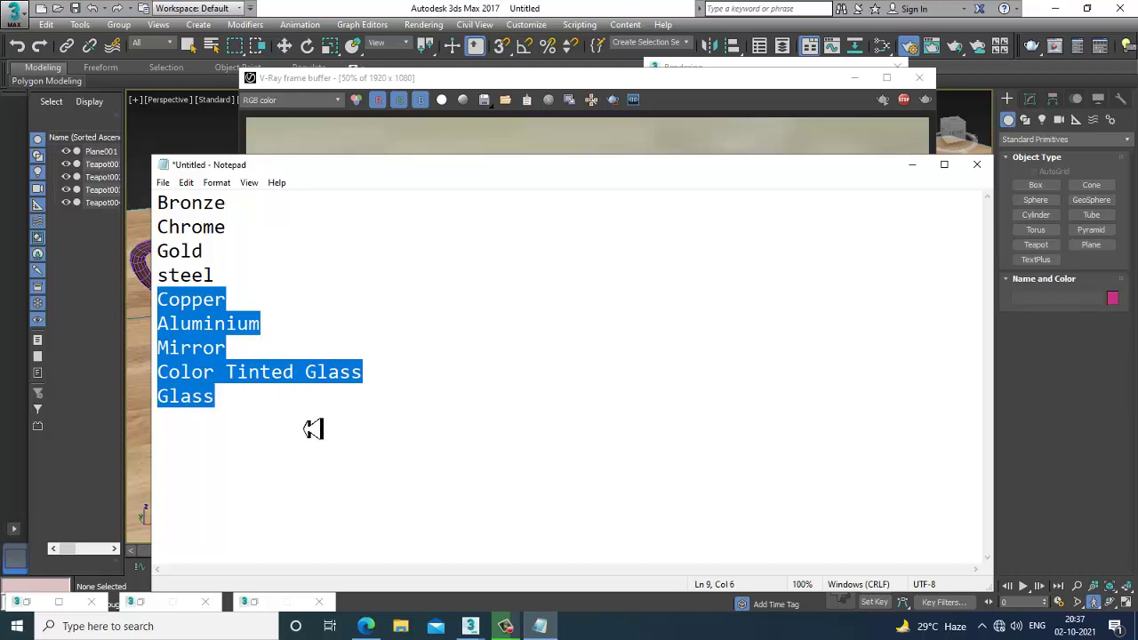
{"action": "left_click", "coordinate": [919, 172]}
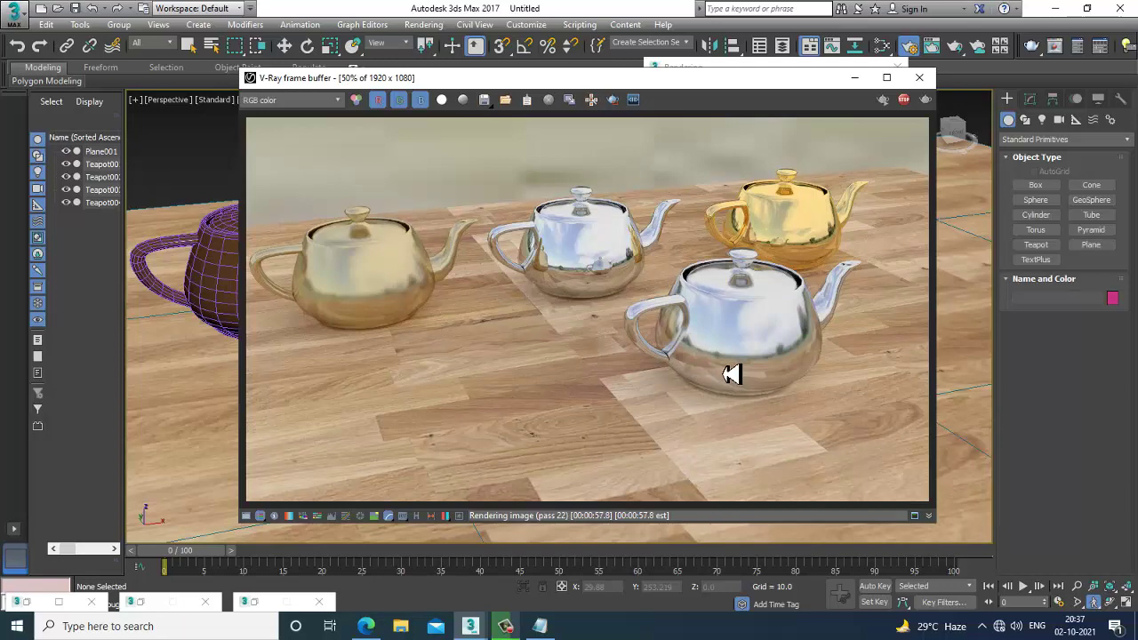
{"action": "left_click_drag", "start_coordinate": [674, 85], "coordinate": [668, 83]}
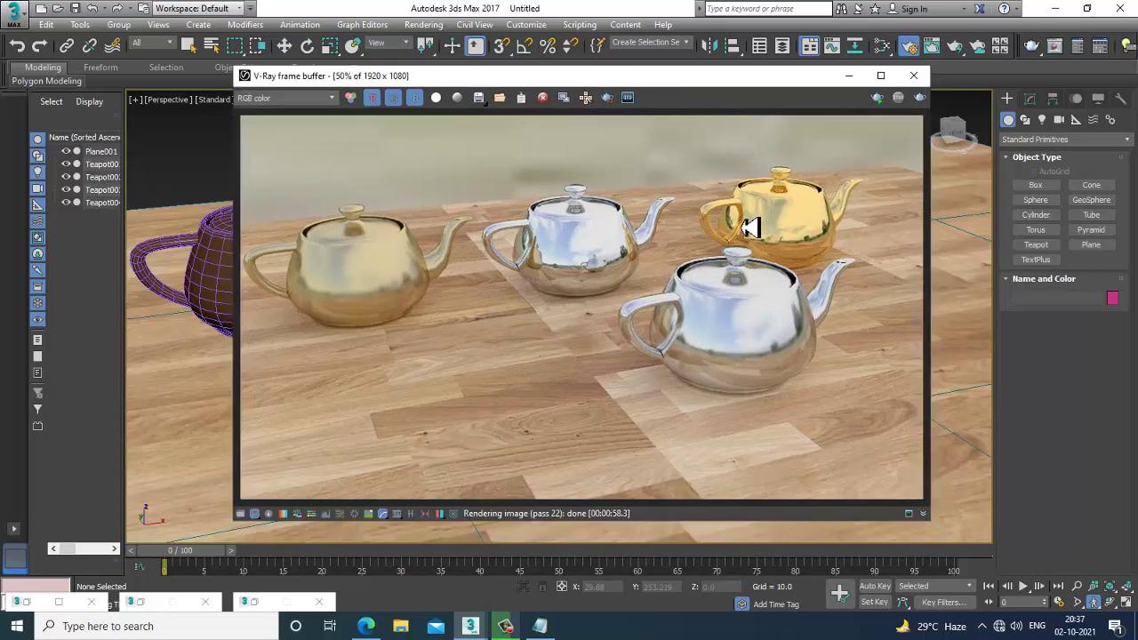